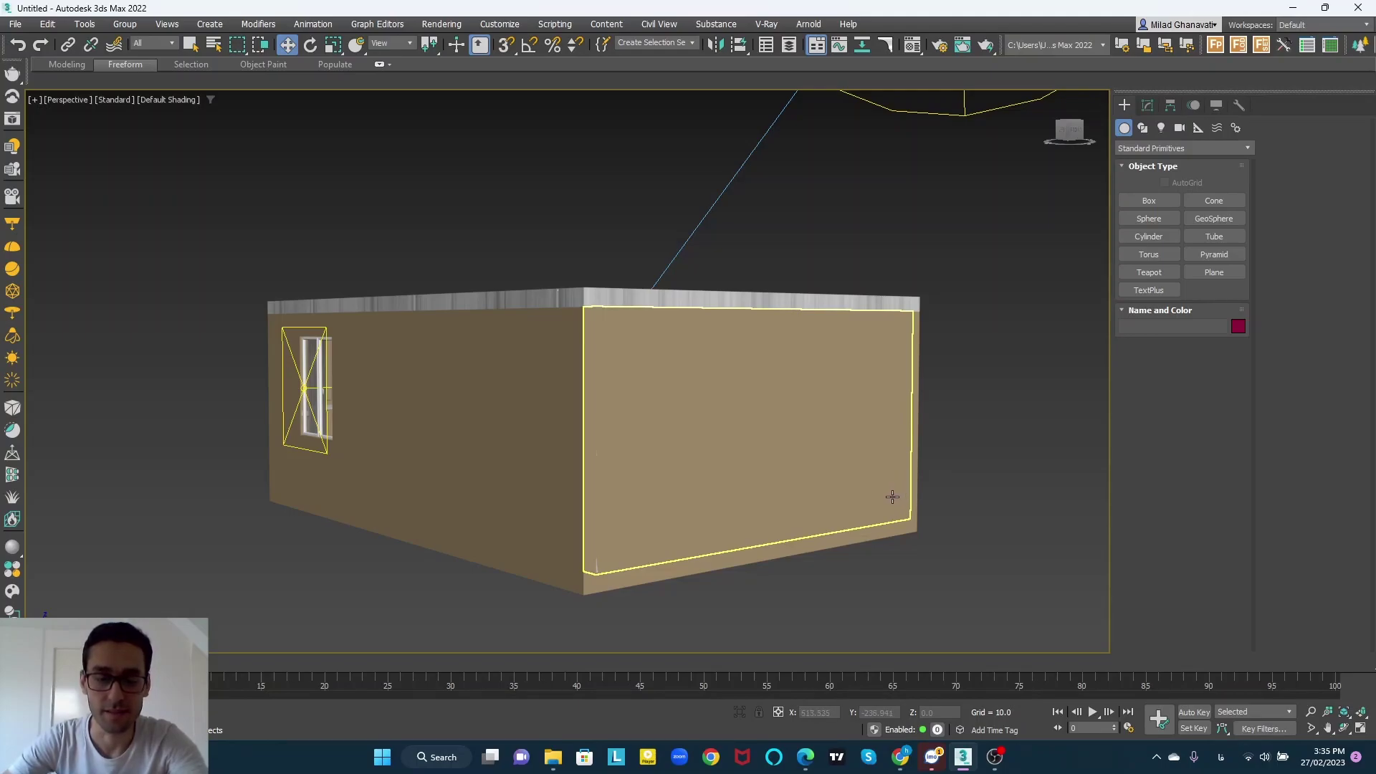
Step: Undo the last viewport view change on the house model with Ctrl+Z
{"action": "key", "text": "ctrl+z"}
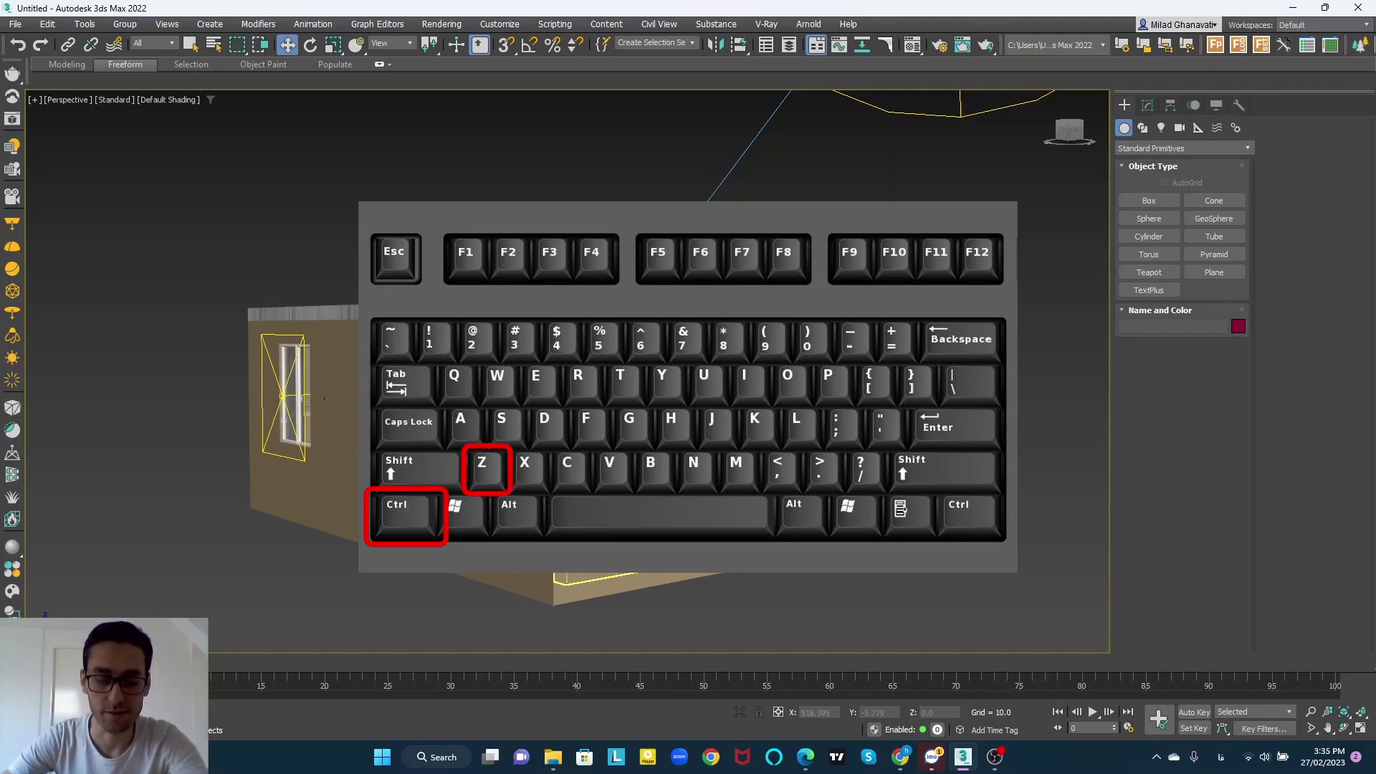
Step: Undo another view change and orbit to frame the house and the sun
{"action": "key", "text": "ctrl+z"}
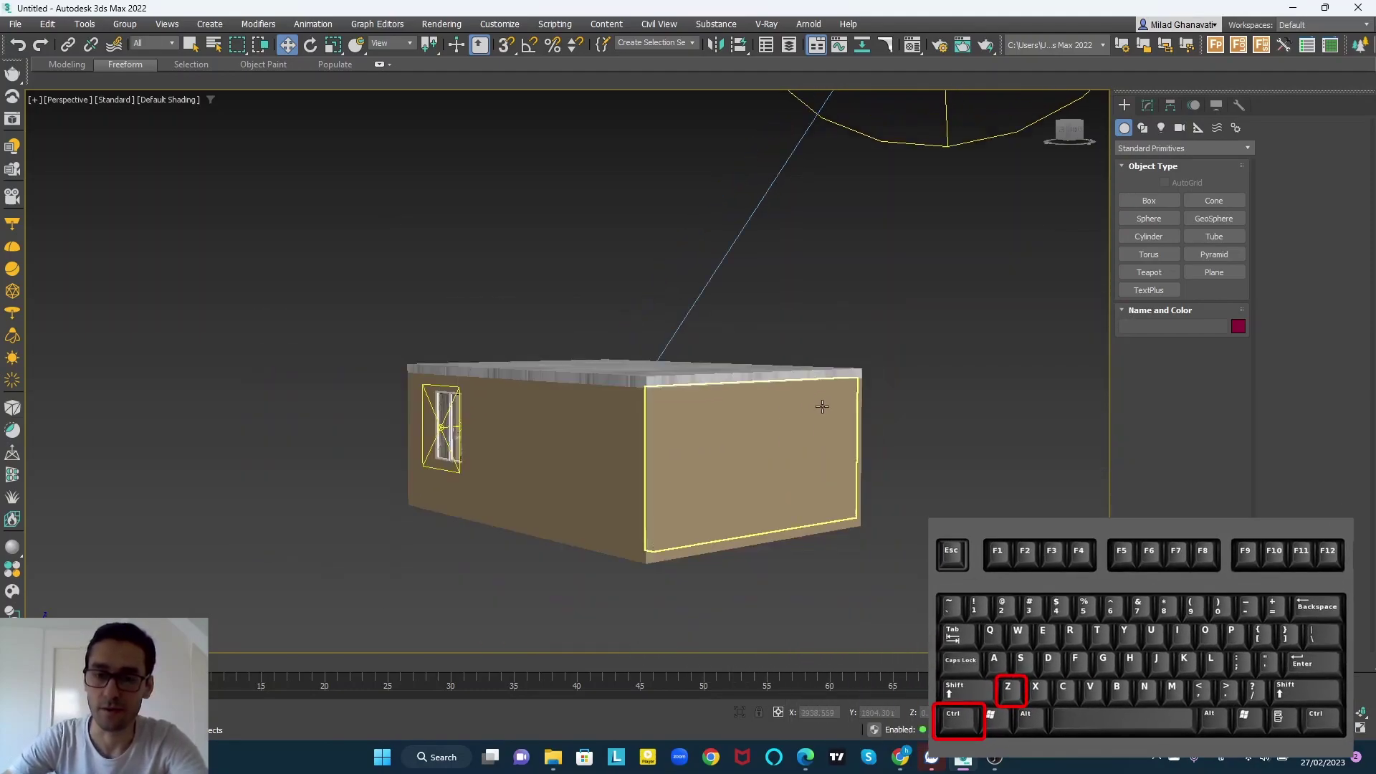
{"action": "scroll", "coordinate": [835, 410], "scroll_direction": "down", "scroll_amount": 10}
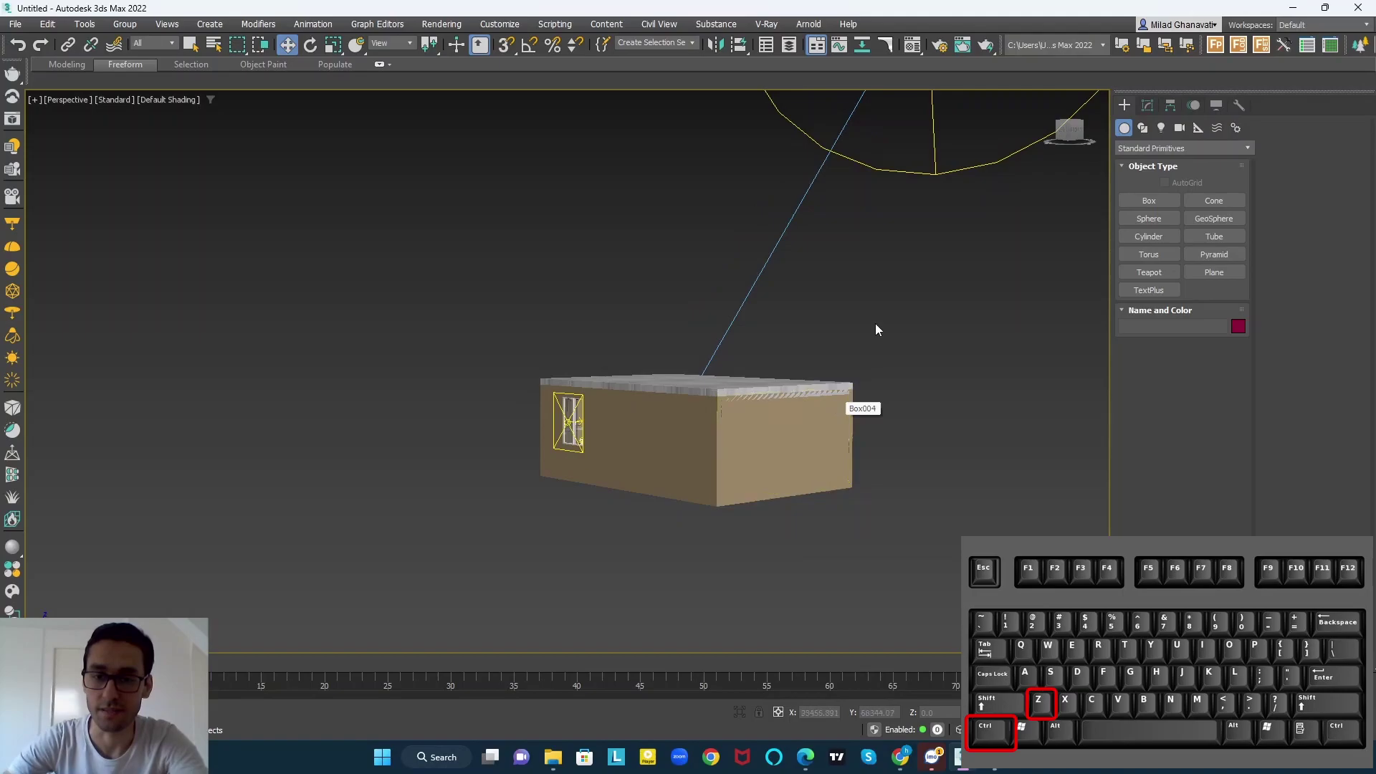
{"action": "middle_click_drag", "start_coordinate": [832, 398], "coordinate": [919, 334], "text": "alt"}
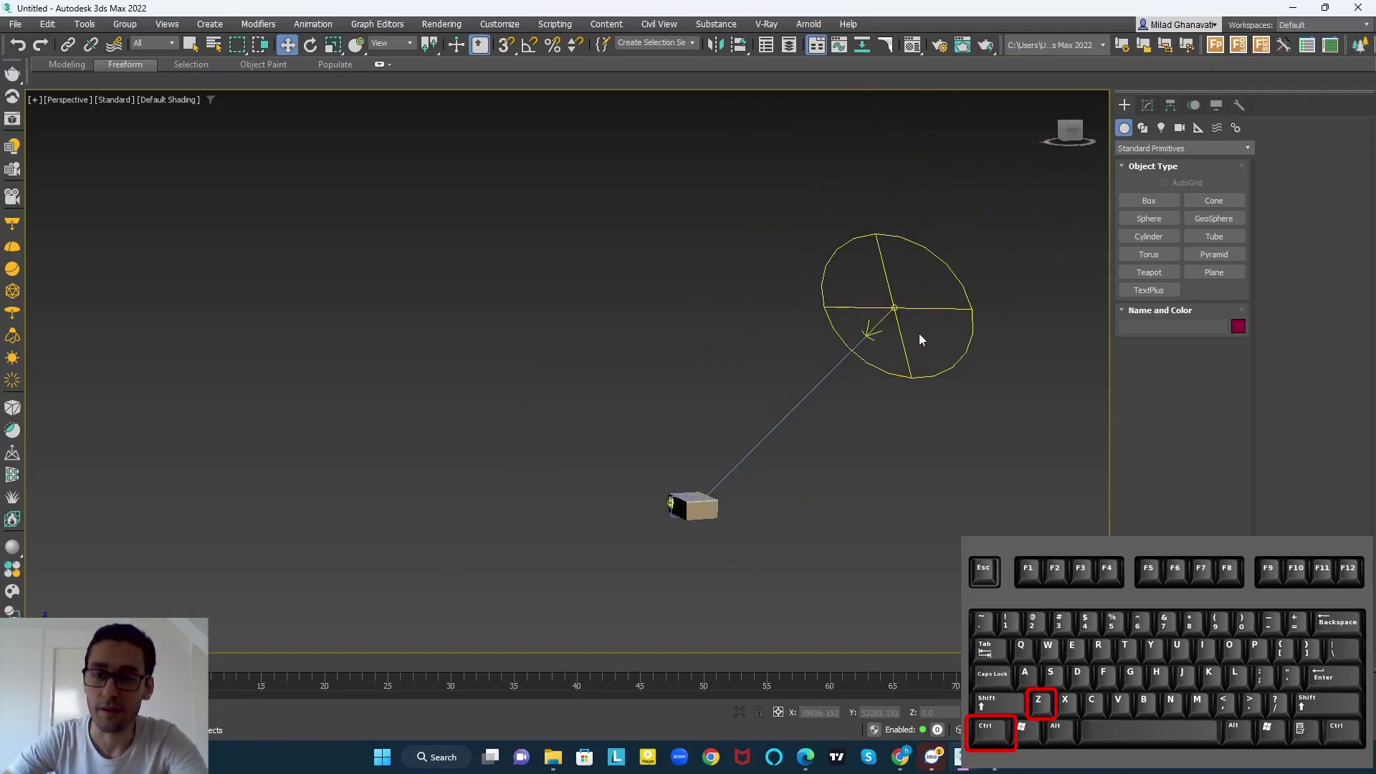
Step: Drag VRaySun001 left along X, undo the move, and deselect it
{"action": "left_click", "coordinate": [895, 318]}
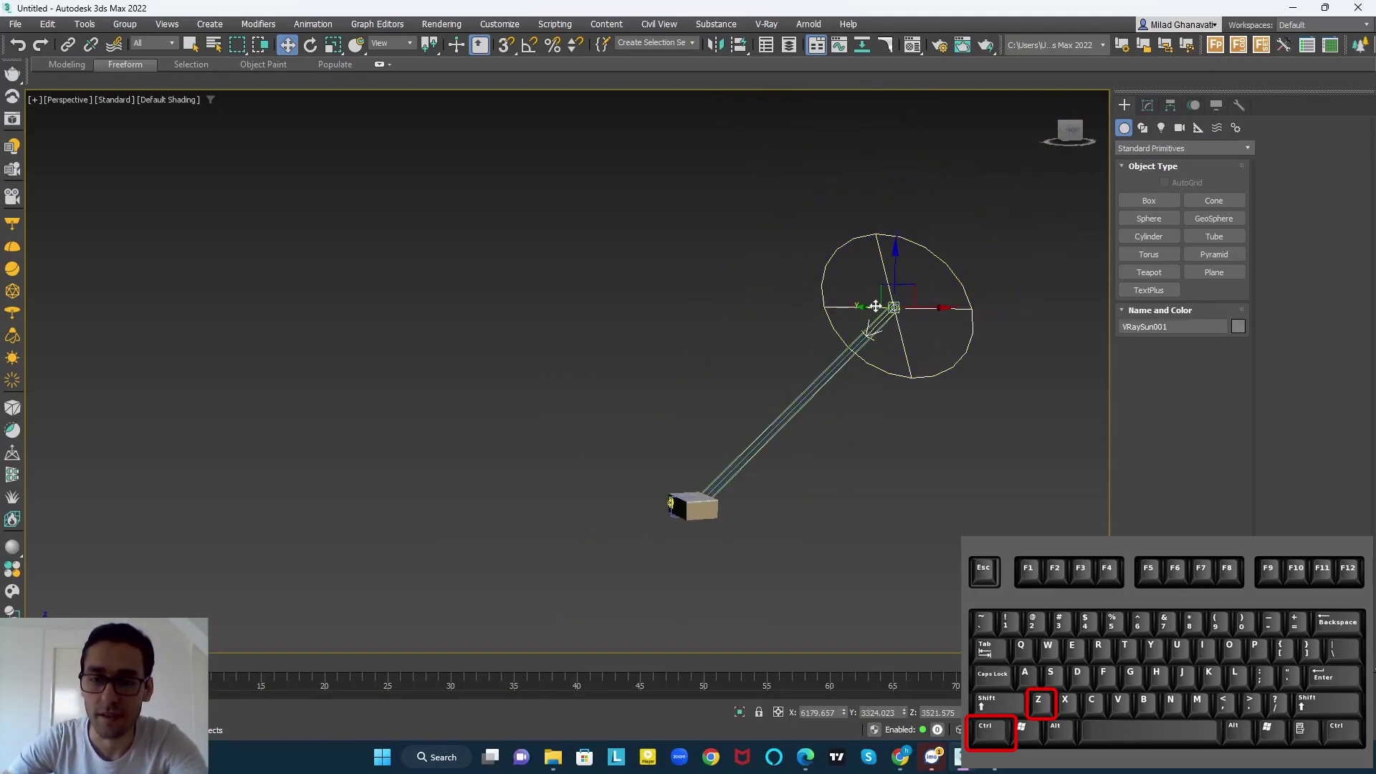
{"action": "left_click_drag", "start_coordinate": [936, 308], "coordinate": [767, 309]}
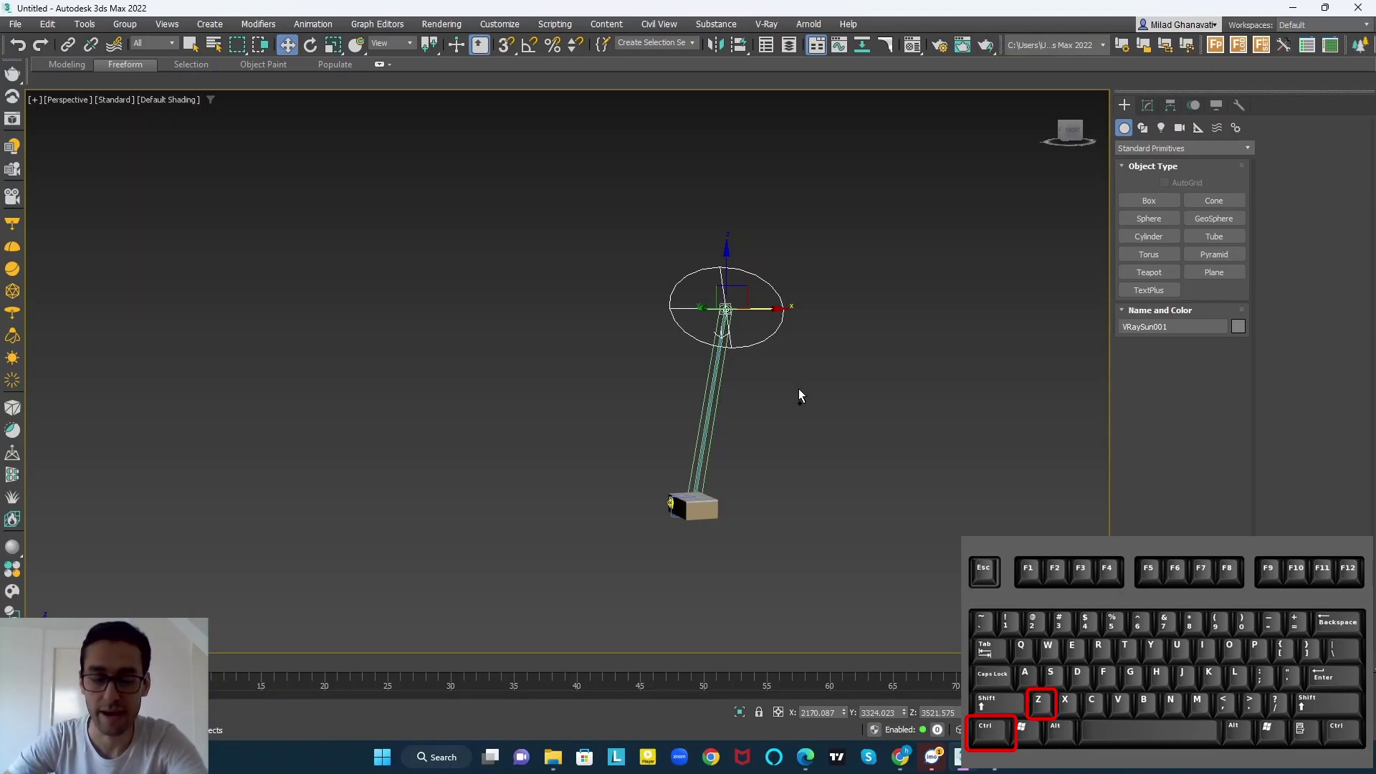
{"action": "key", "text": "ctrl+z"}
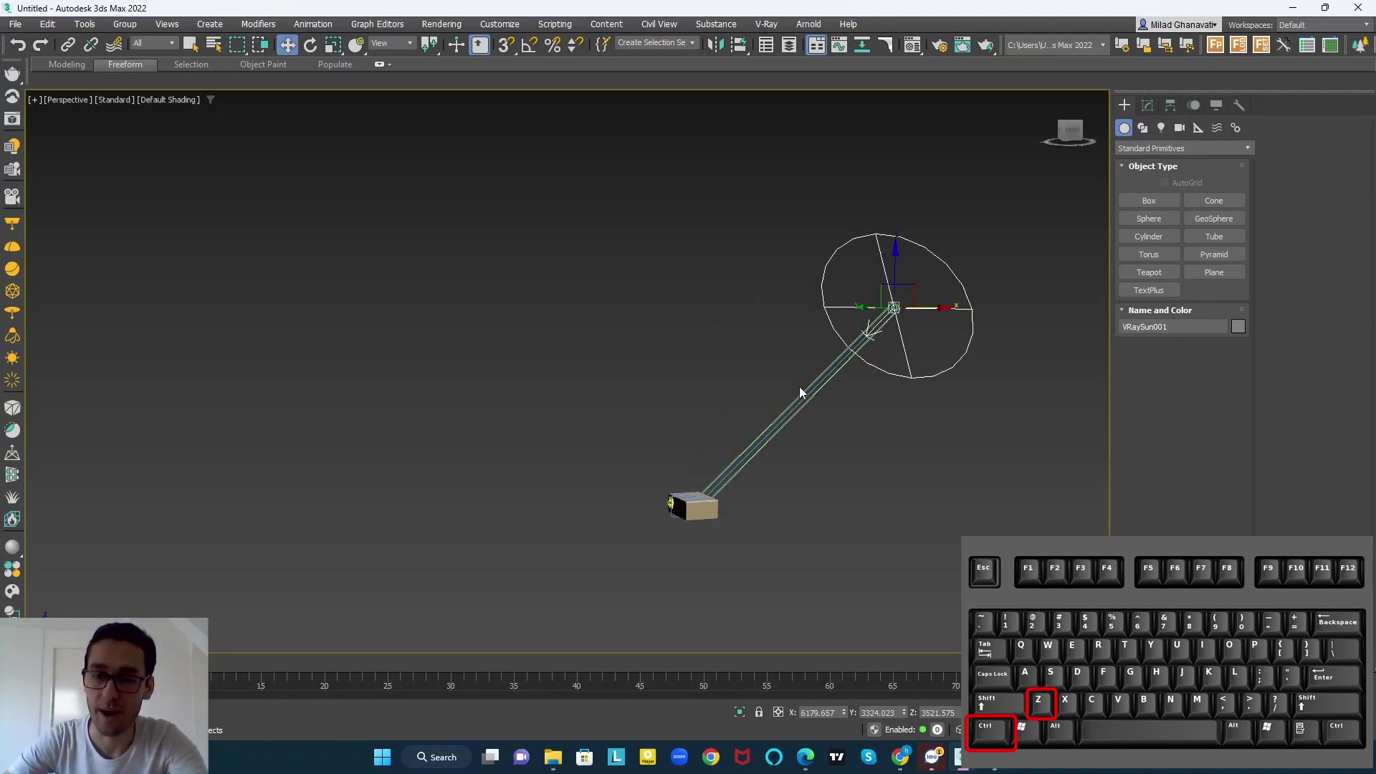
{"action": "left_click", "coordinate": [884, 390]}
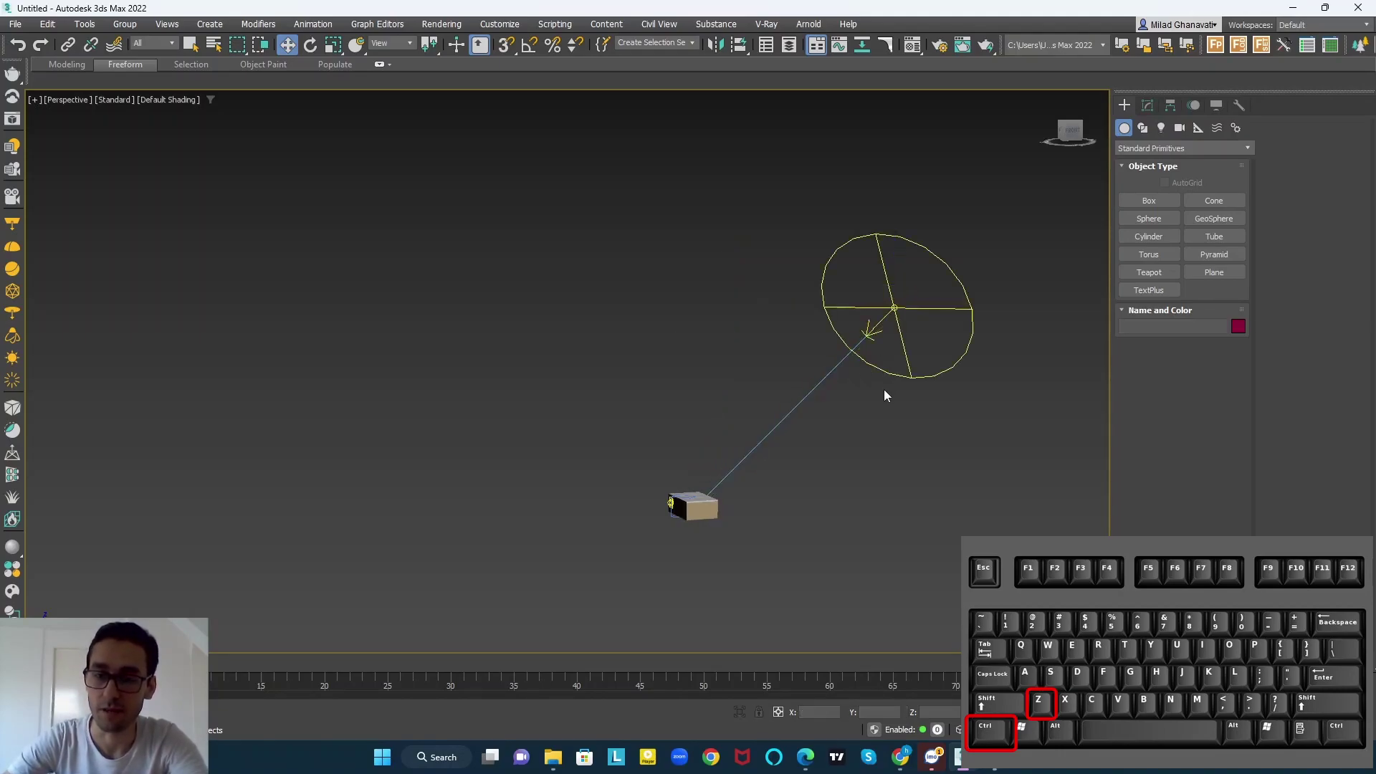
{"action": "scroll", "coordinate": [893, 343], "scroll_direction": "up", "scroll_amount": 4}
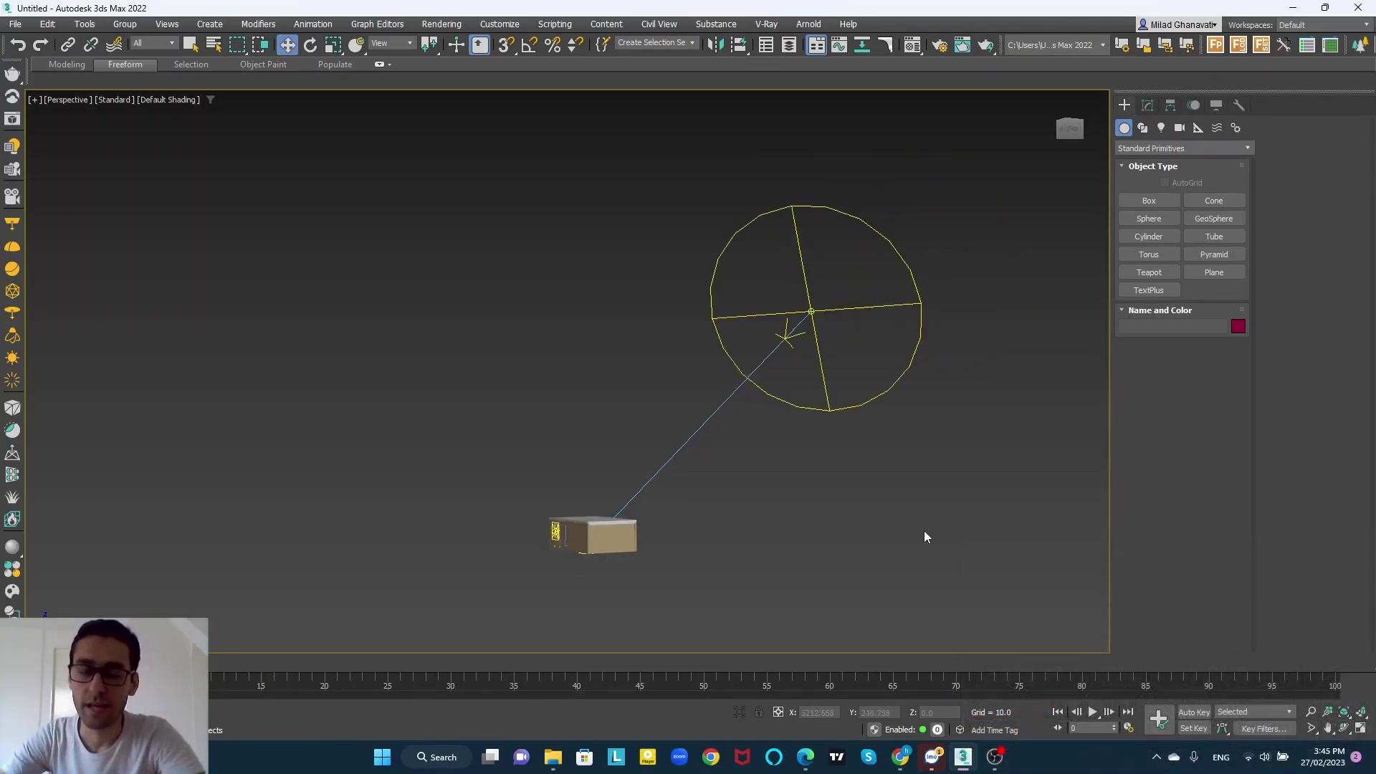
Step: Step VRaySun001's move back and forth with Ctrl+Y redo and undo, ending raised above the house
{"action": "key", "text": "ctrl+y"}
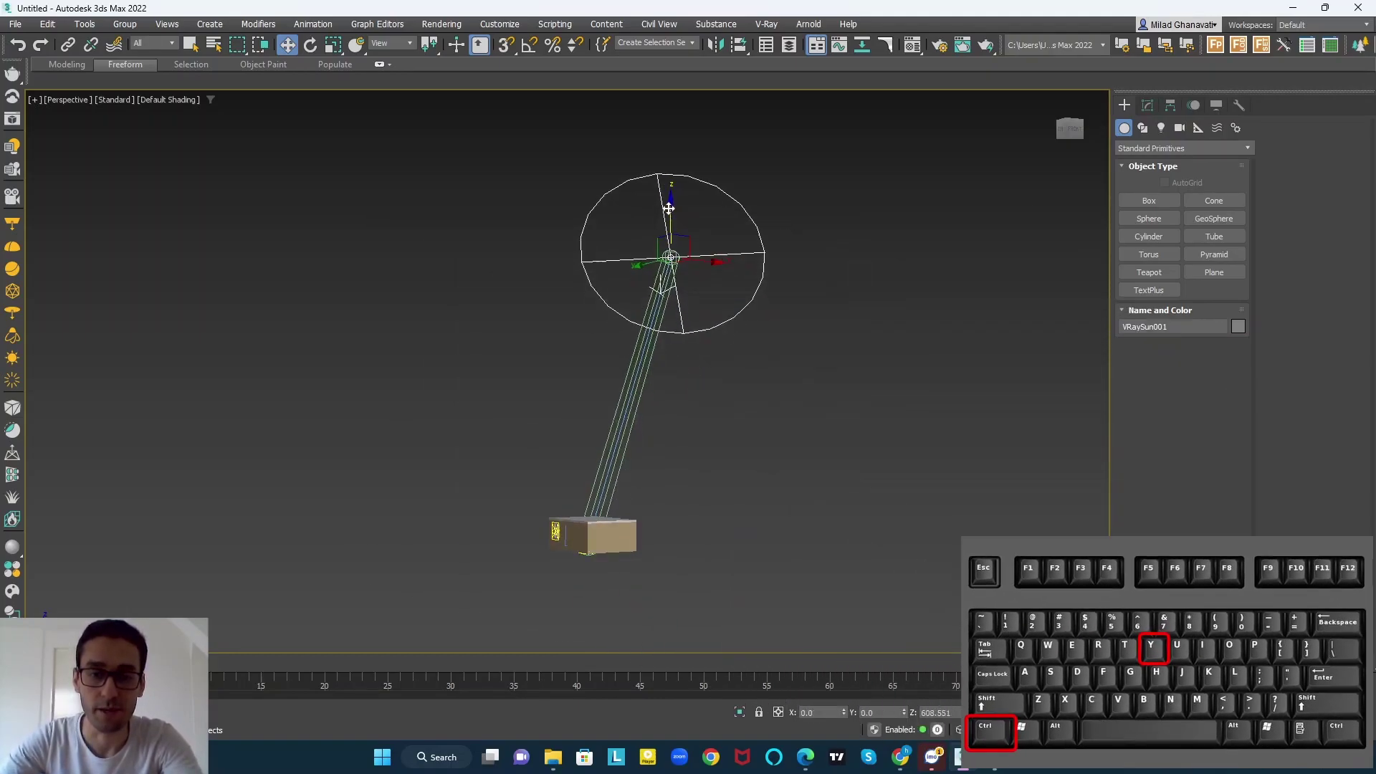
{"action": "key", "text": "ctrl+y"}
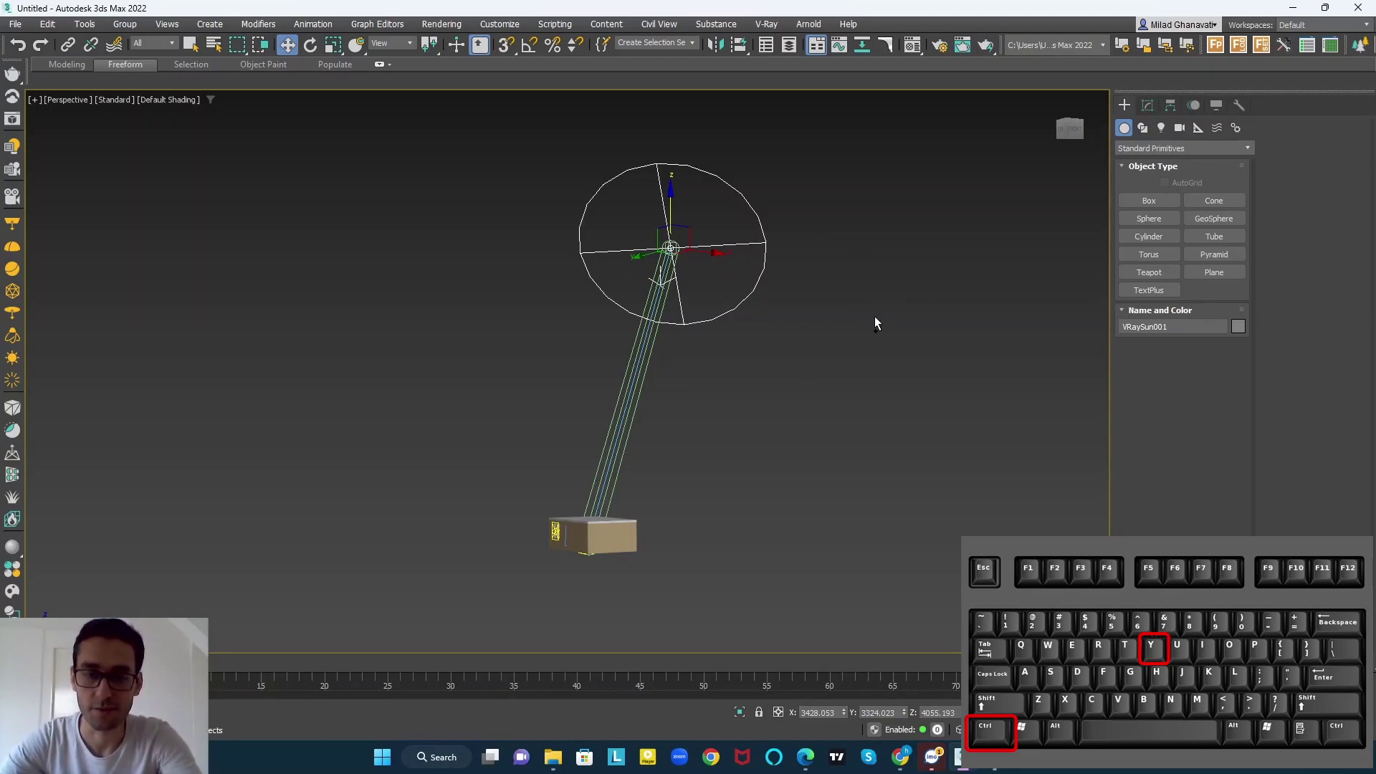
{"action": "key", "text": "ctrl+y"}
{"action": "key", "text": "ctrl+y"}
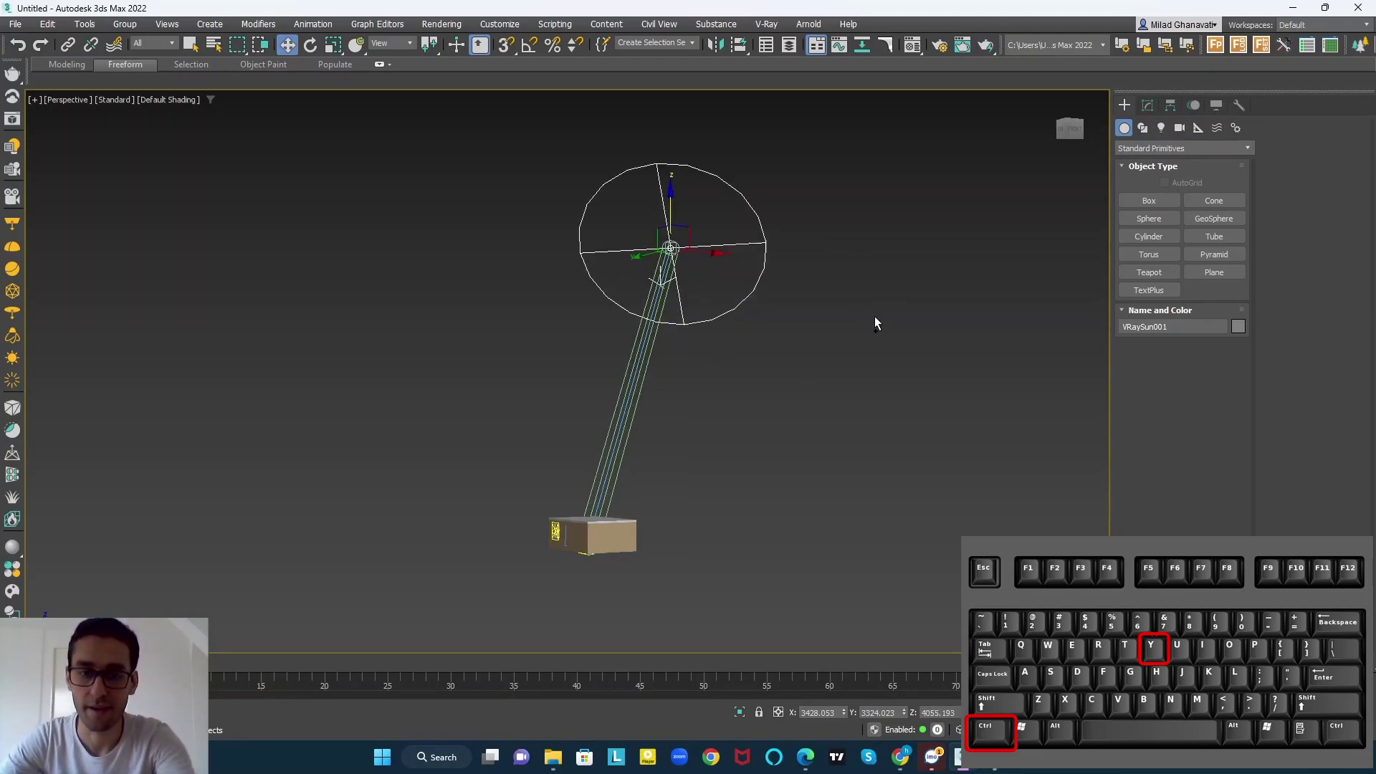
{"action": "key", "text": "ctrl+y"}
{"action": "key", "text": "ctrl+y"}
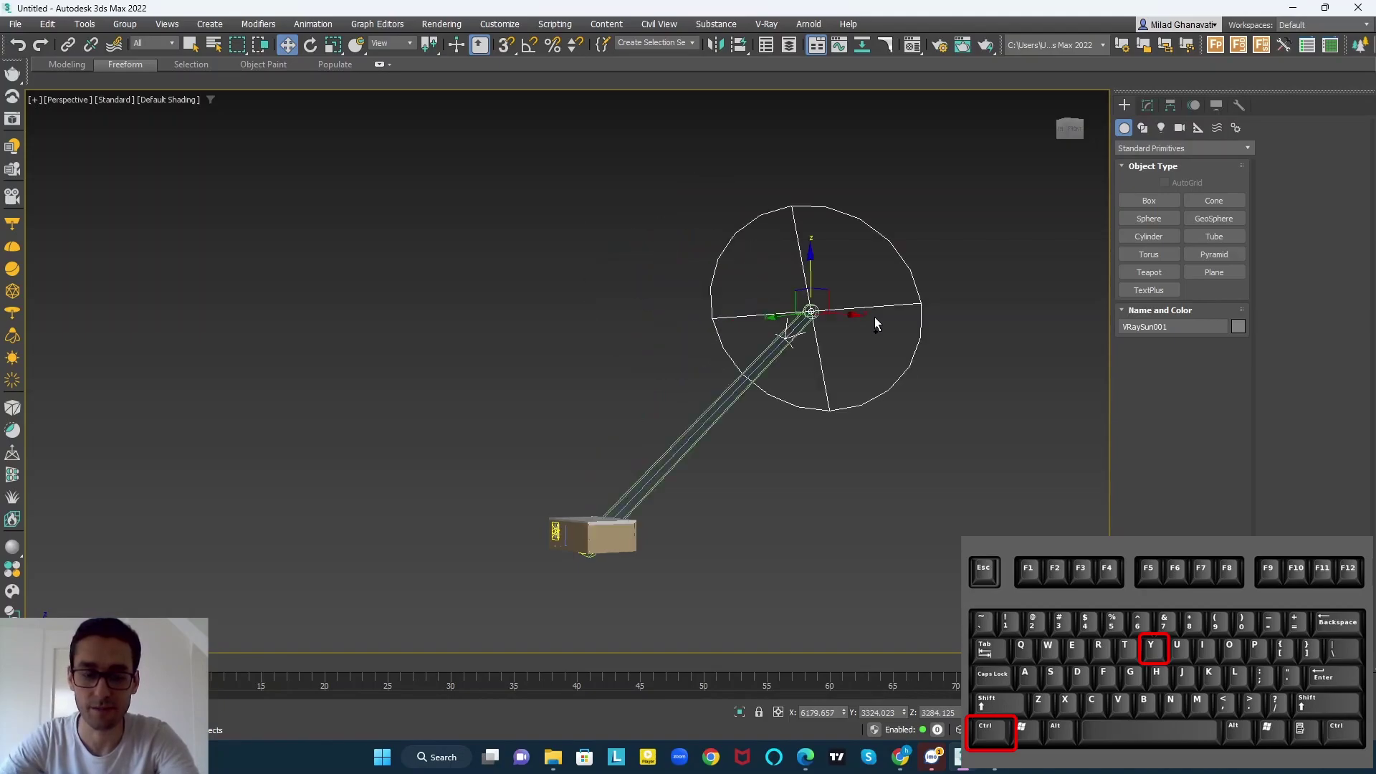
{"action": "key", "text": "ctrl+y"}
{"action": "key", "text": "ctrl+y"}
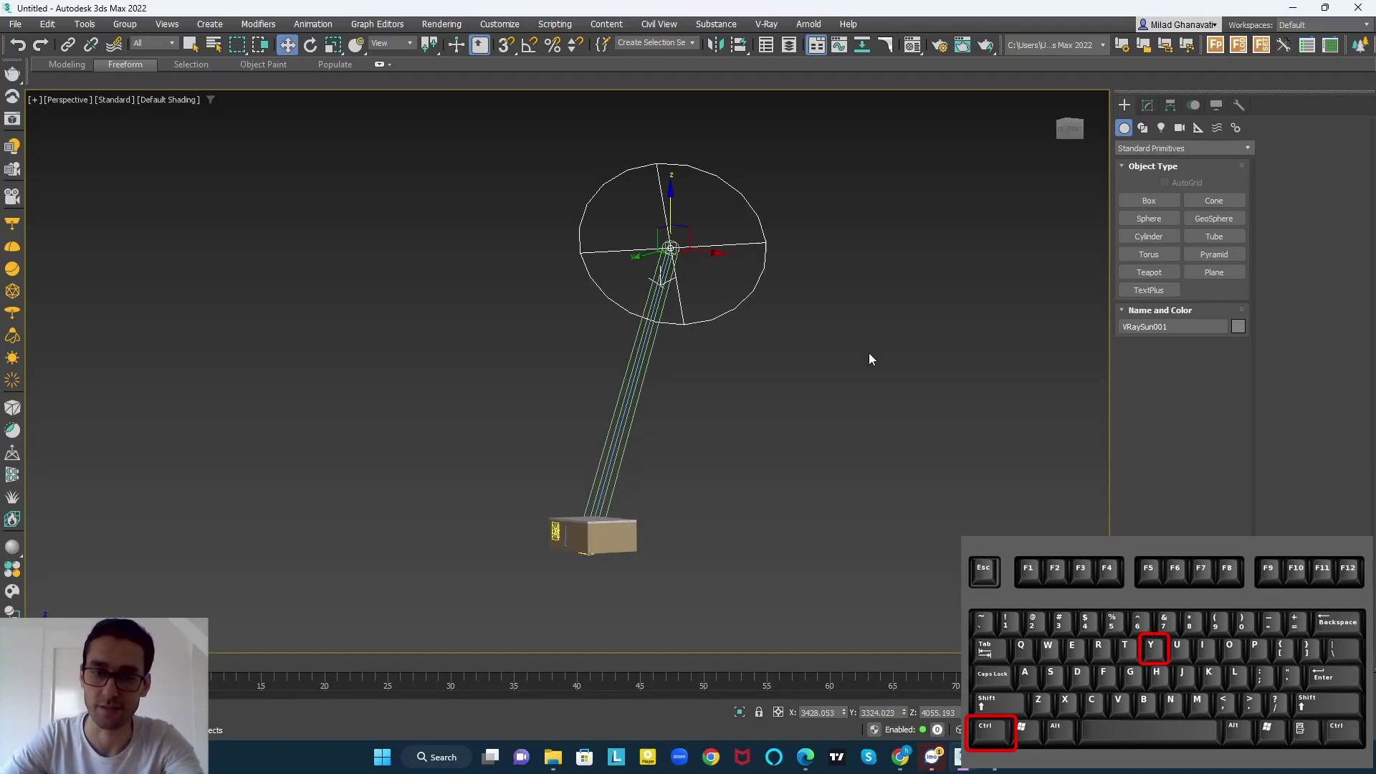
{"action": "key", "text": "ctrl+c"}
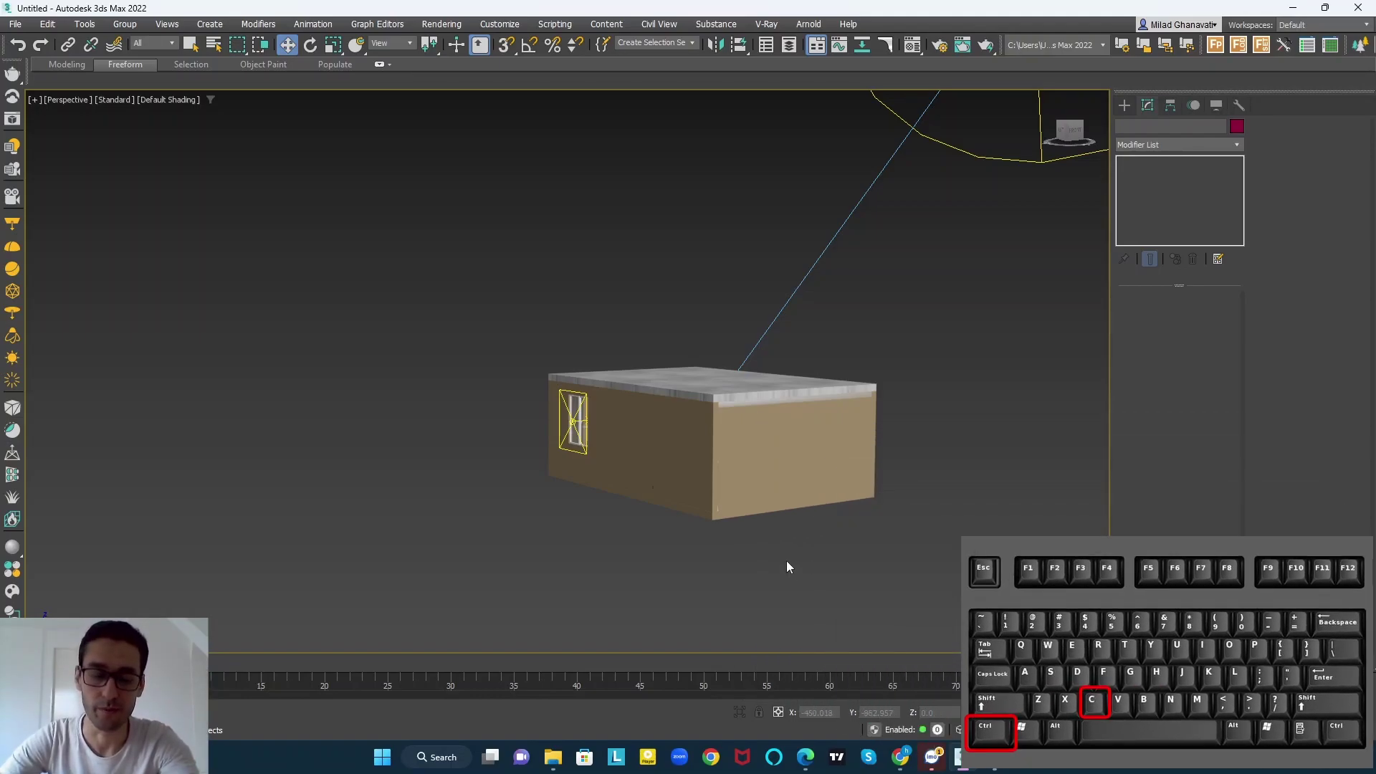
Step: Orbit to face the house wall and check the new PhysCamera001 camera
{"action": "middle_click_drag", "start_coordinate": [880, 505], "coordinate": [731, 525], "text": "alt"}
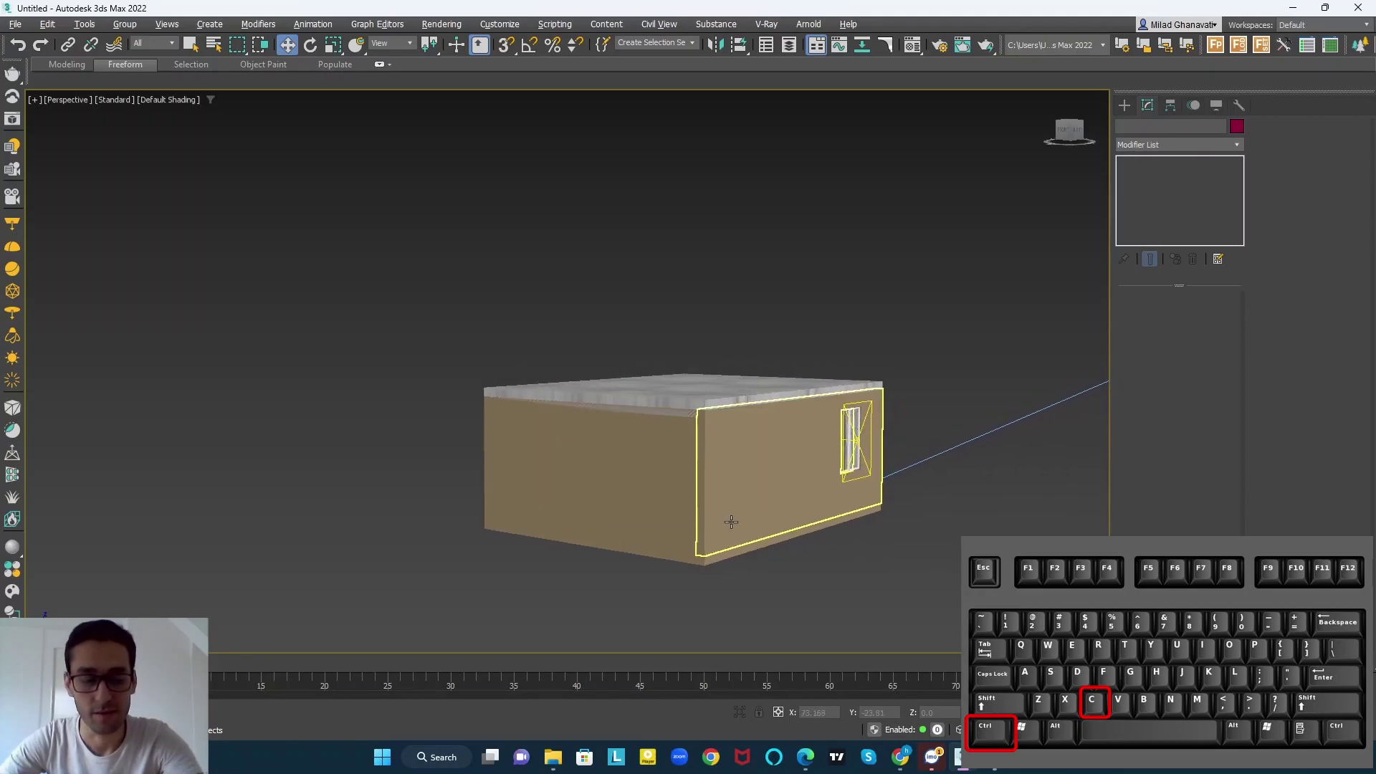
{"action": "left_click", "coordinate": [740, 520]}
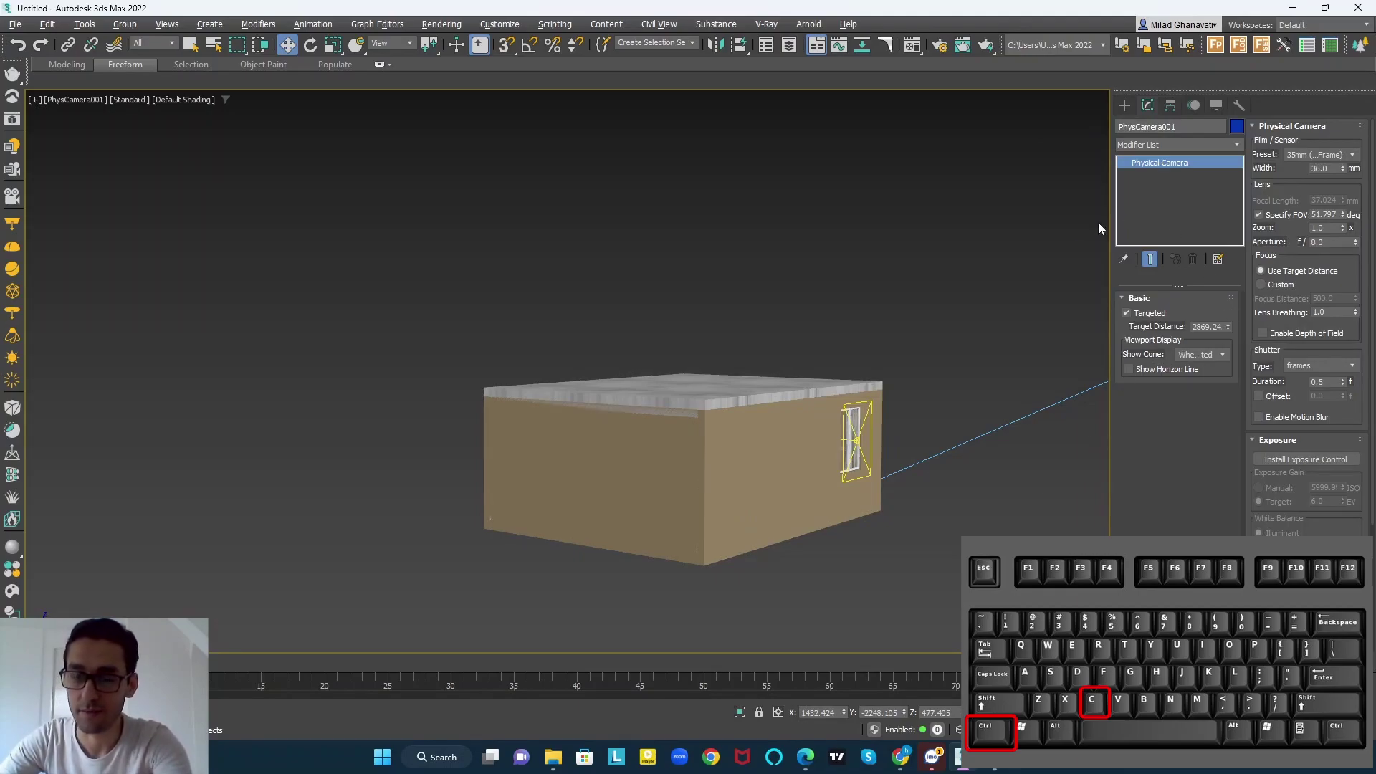
{"action": "left_click", "coordinate": [996, 275]}
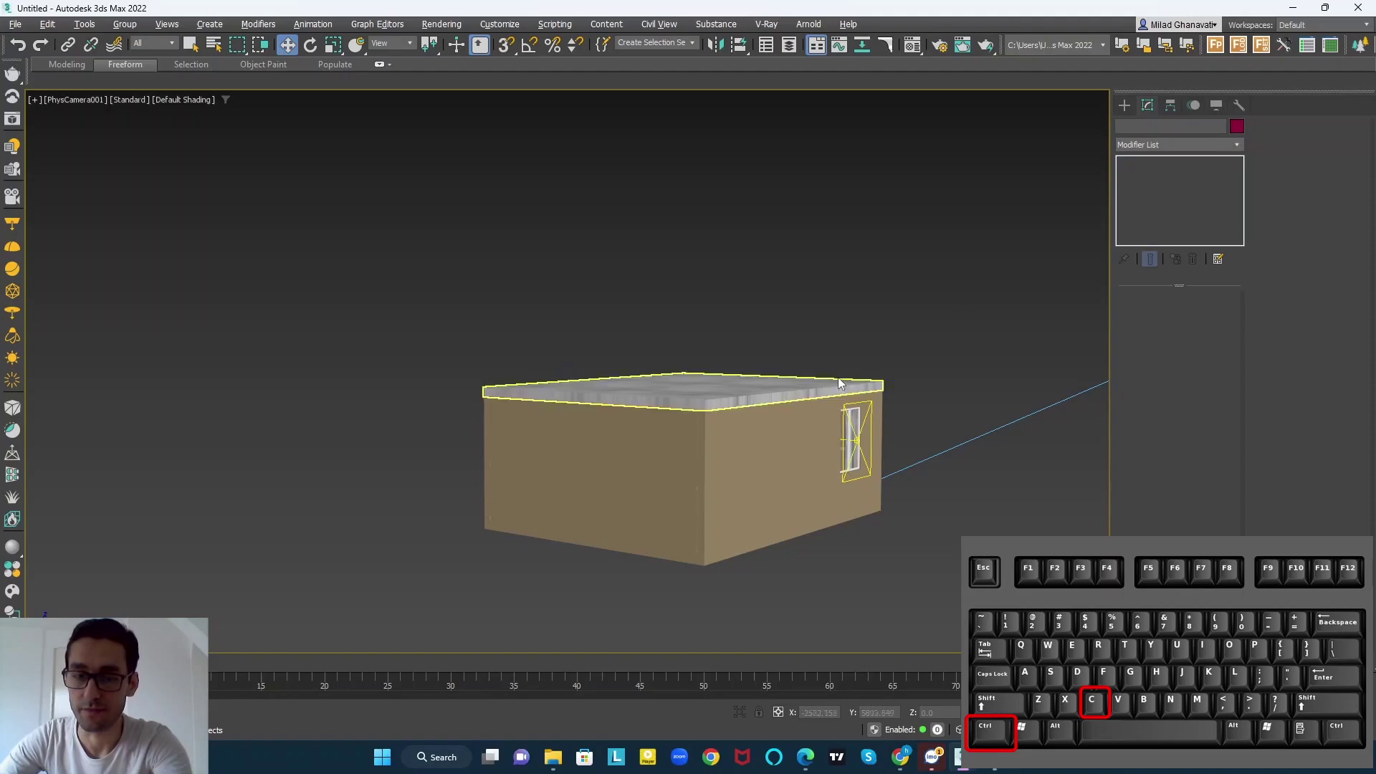
{"action": "scroll", "coordinate": [867, 389], "scroll_direction": "down", "scroll_amount": 10}
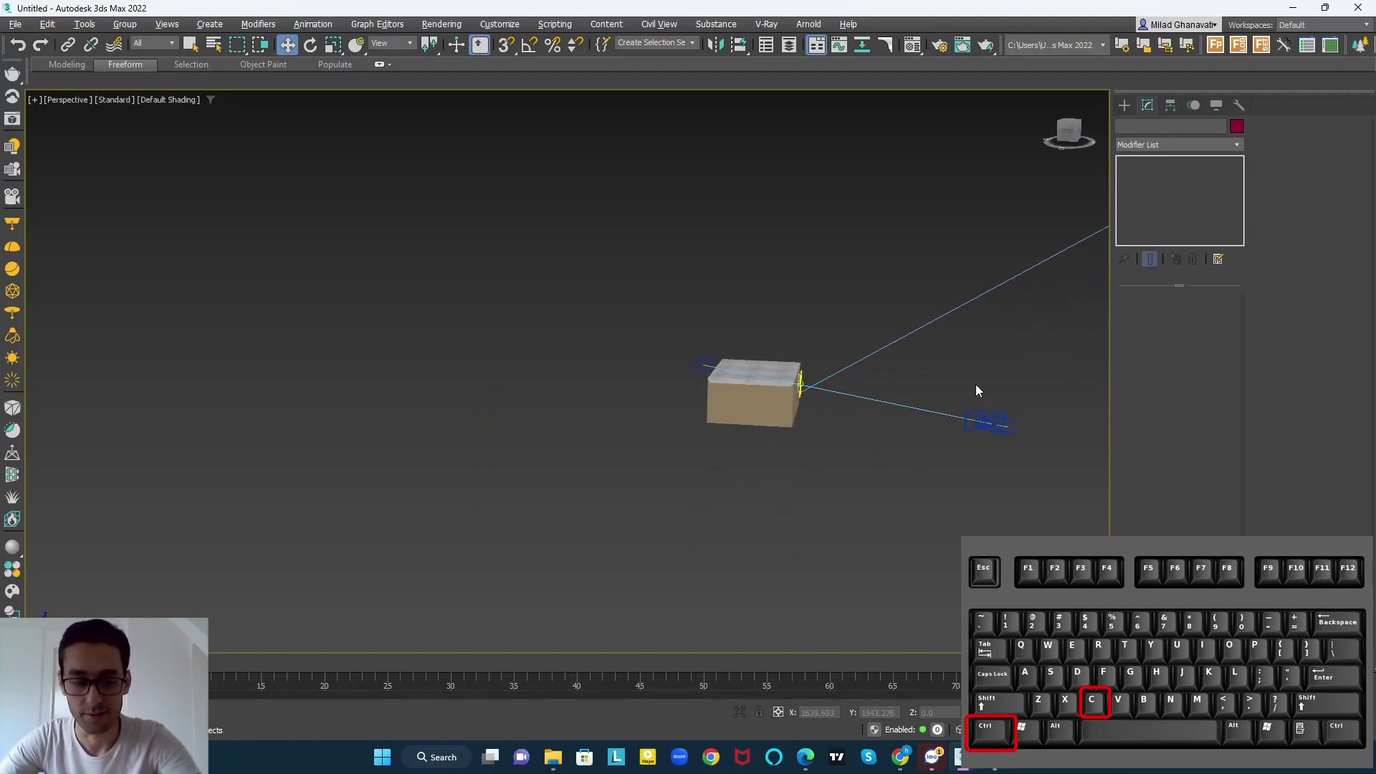
Step: Orbit to a new angle around the house and create another physical camera from that view
{"action": "middle_click_drag", "start_coordinate": [775, 401], "coordinate": [519, 378], "text": "alt"}
{"action": "scroll", "coordinate": [374, 387], "scroll_direction": "up", "scroll_amount": 5}
{"action": "middle_click_drag", "start_coordinate": [374, 387], "coordinate": [589, 400], "text": "alt"}
{"action": "scroll", "coordinate": [589, 400], "scroll_direction": "up", "scroll_amount": 3}
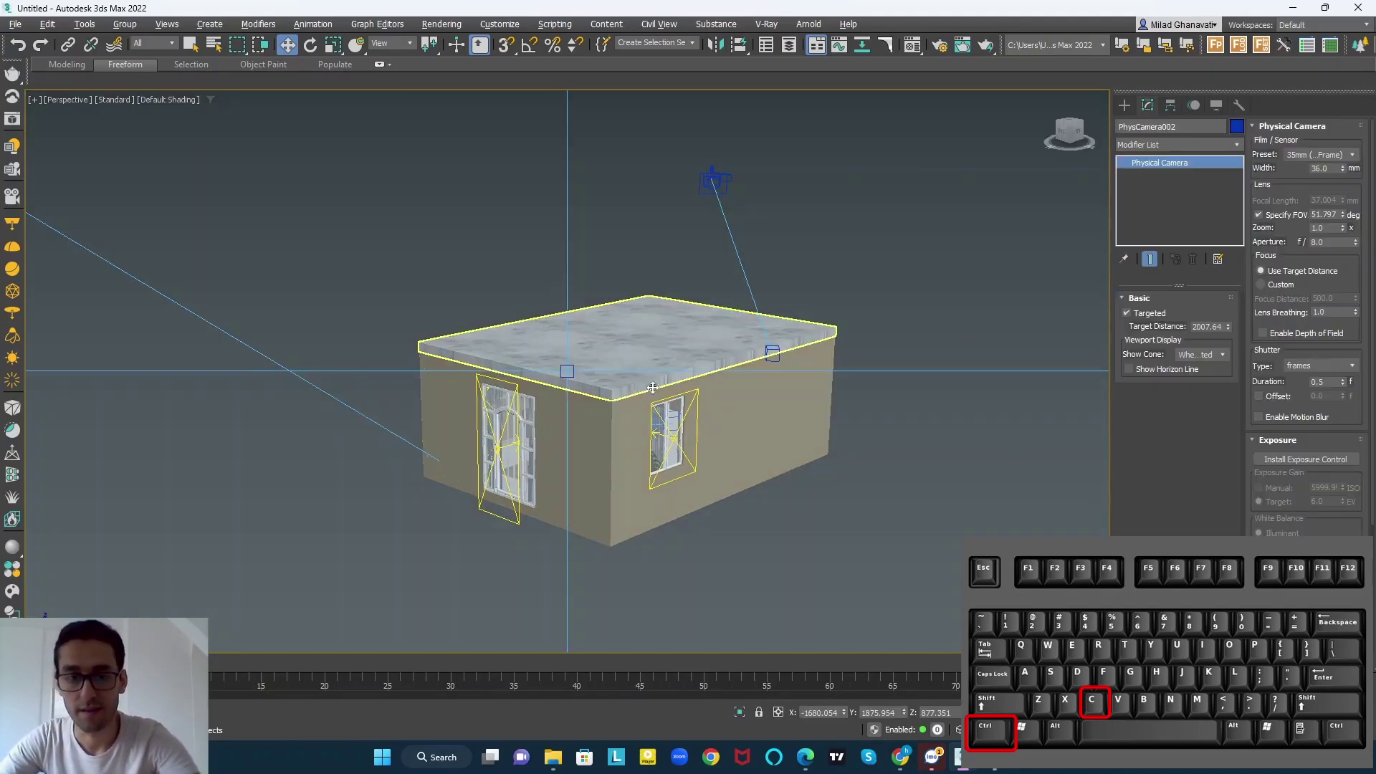
{"action": "scroll", "coordinate": [723, 385], "scroll_direction": "down", "scroll_amount": 4}
{"action": "middle_click_drag", "start_coordinate": [723, 384], "coordinate": [681, 402], "text": "alt"}
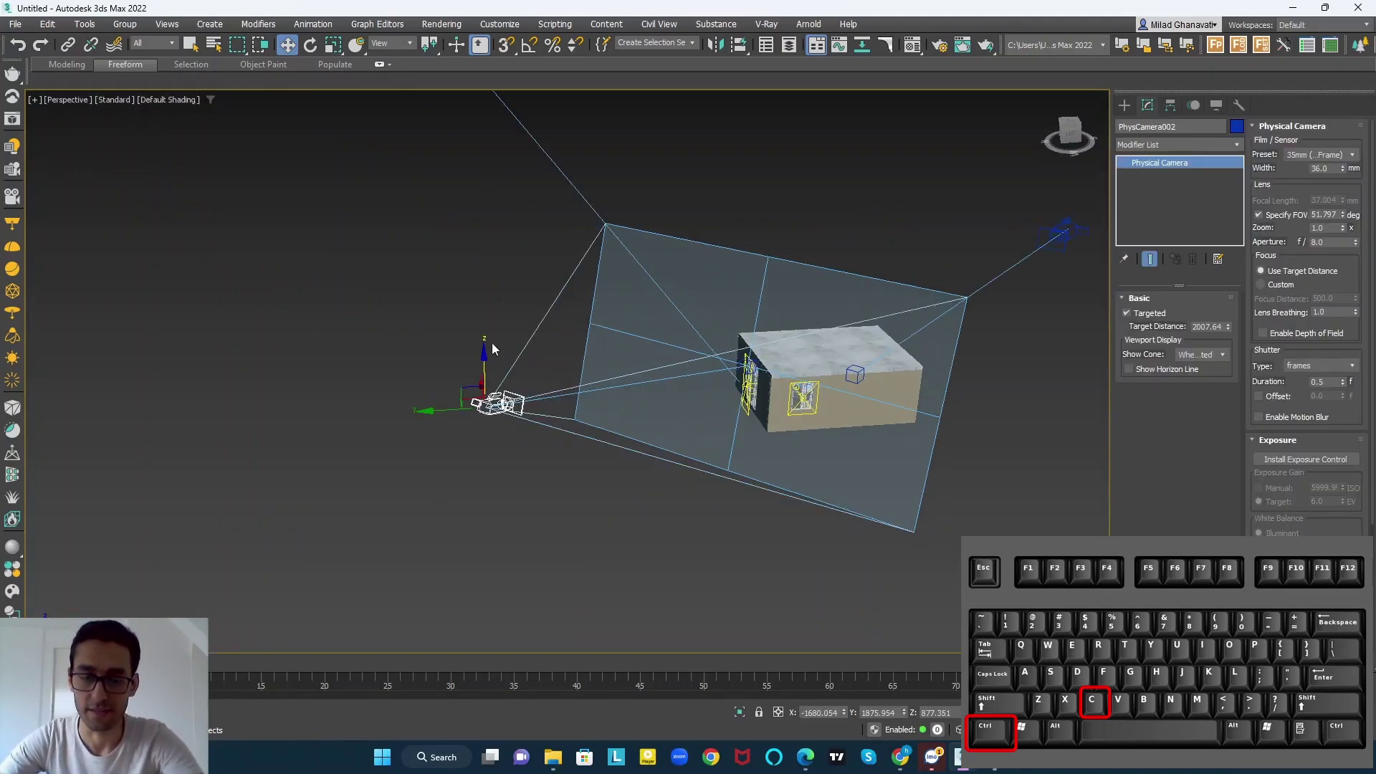
{"action": "left_click", "coordinate": [485, 304]}
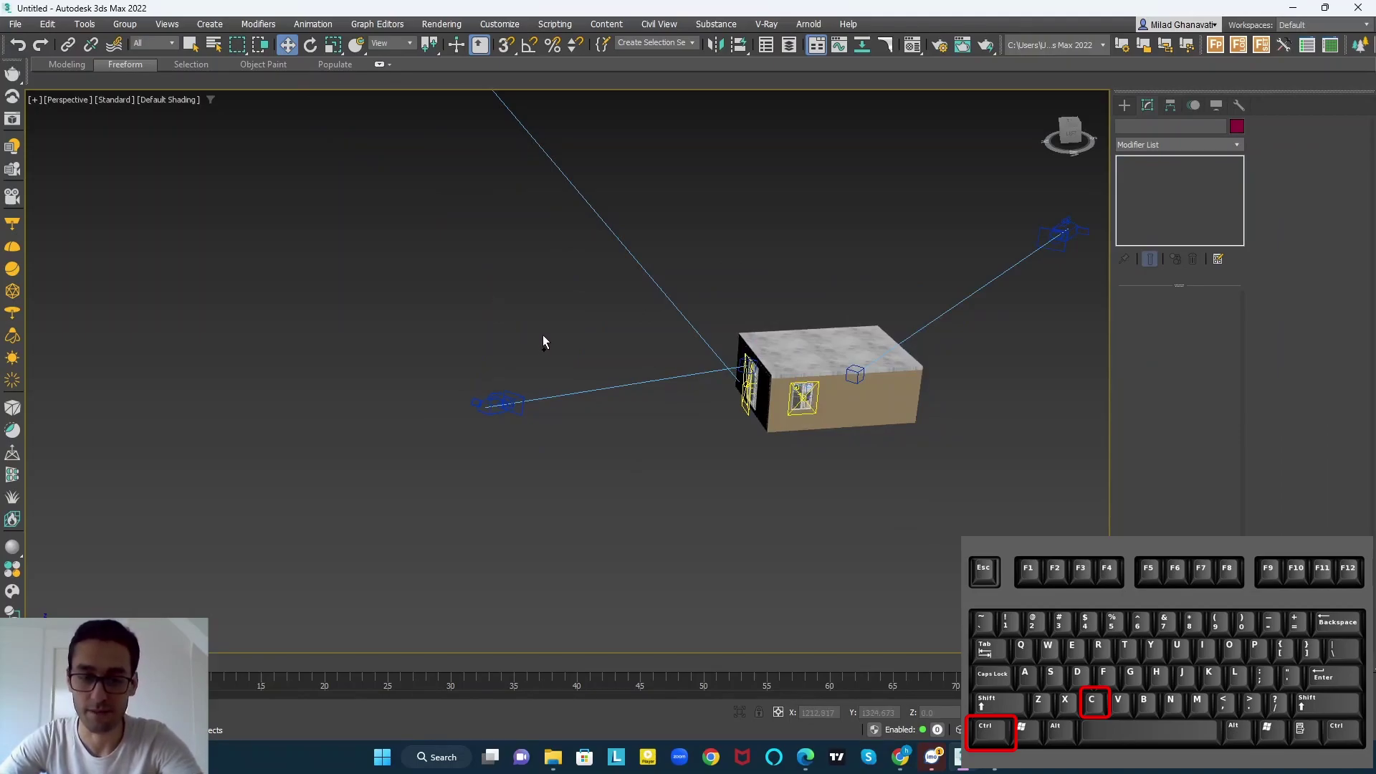
{"action": "key", "text": "ctrl+c"}
{"action": "scroll", "coordinate": [670, 362], "scroll_direction": "down", "scroll_amount": 3}
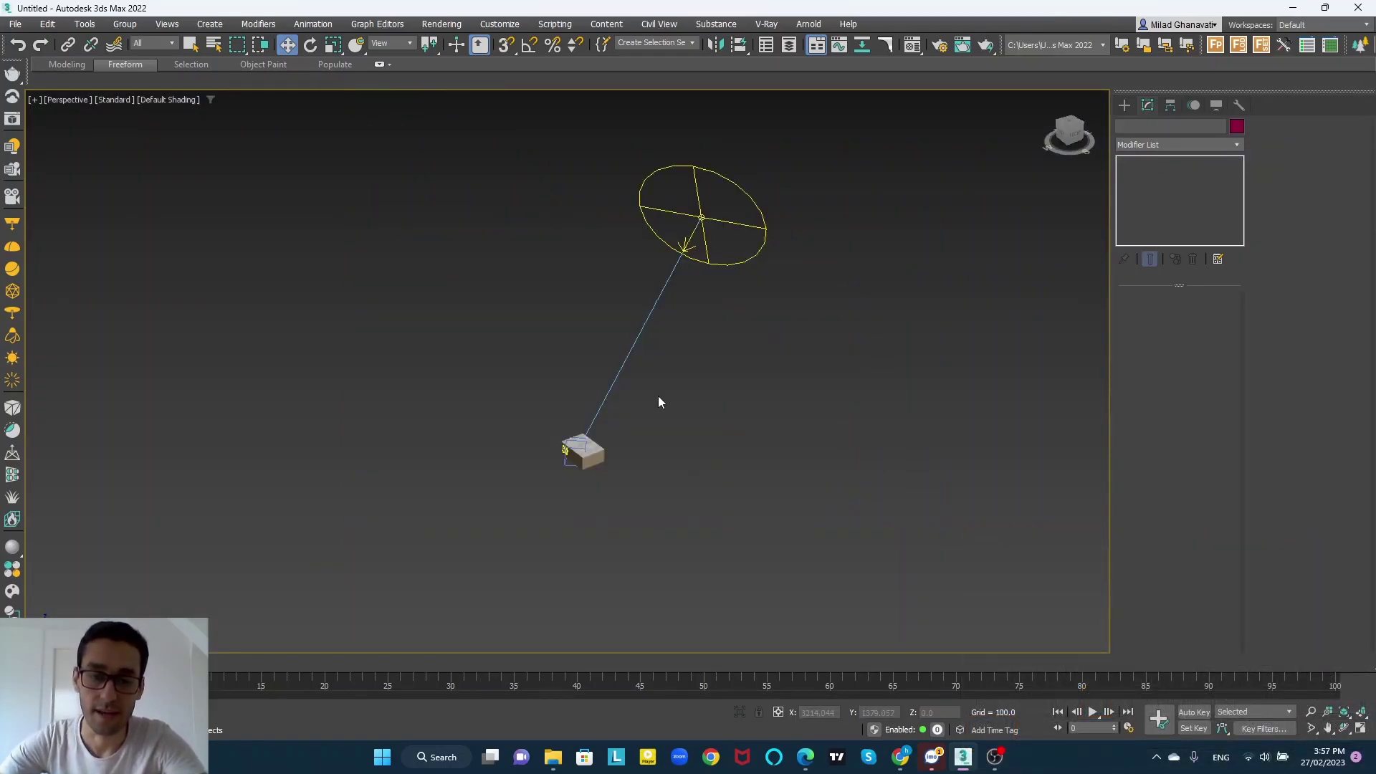
{"action": "middle_click_drag", "start_coordinate": [658, 395], "coordinate": [677, 484]}
Step: Select all scene objects with Ctrl+A and drag them with the Move gizmo
{"action": "scroll", "coordinate": [663, 492], "scroll_direction": "up", "scroll_amount": 3}
{"action": "key", "text": "ctrl+a"}
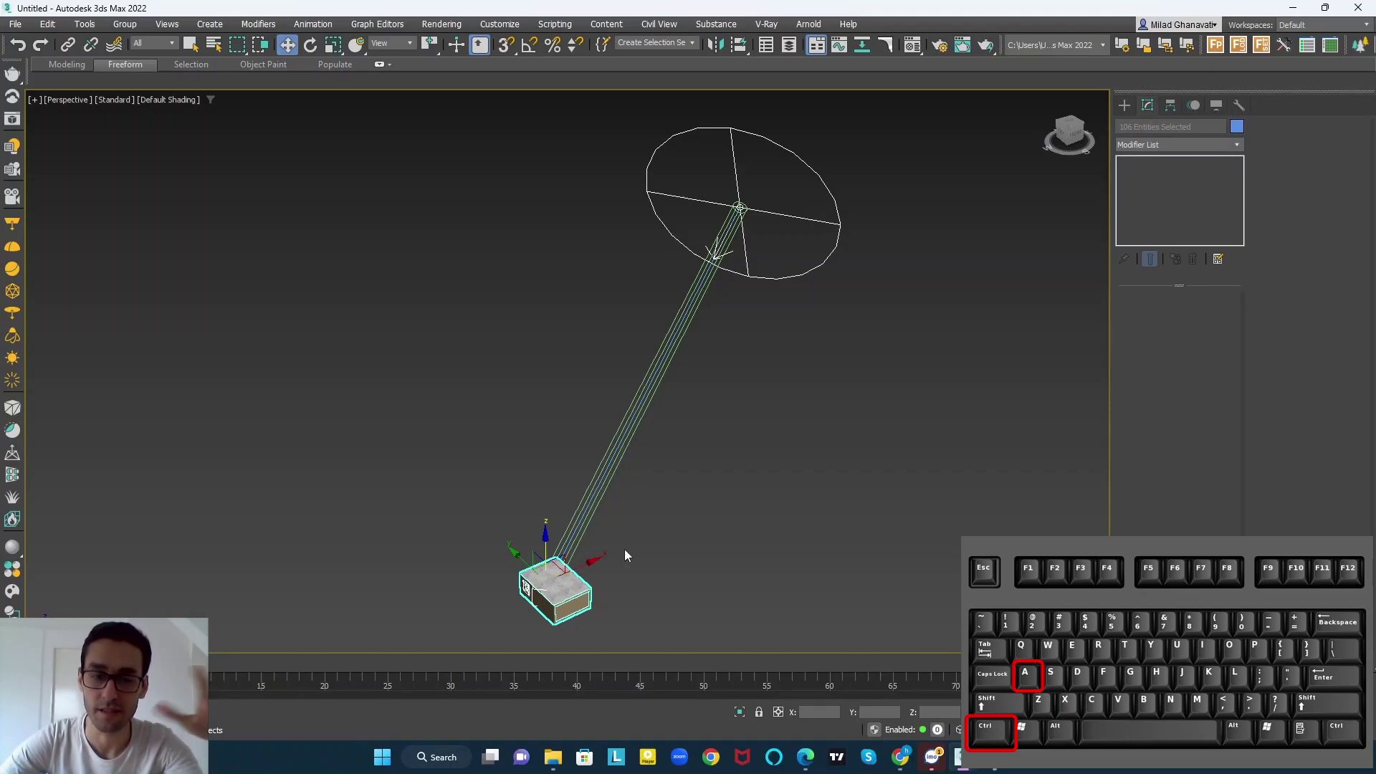
{"action": "left_click", "coordinate": [652, 518]}
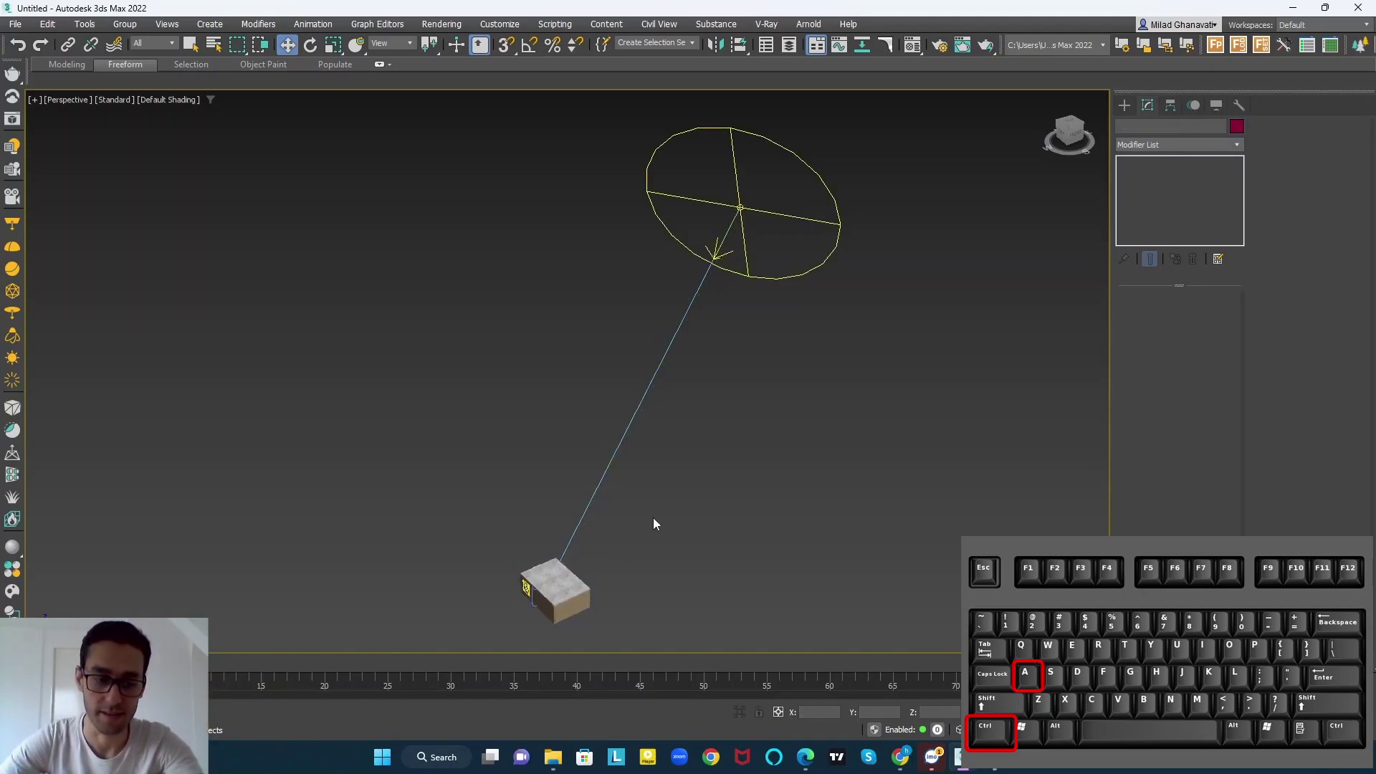
{"action": "key", "text": "ctrl+a"}
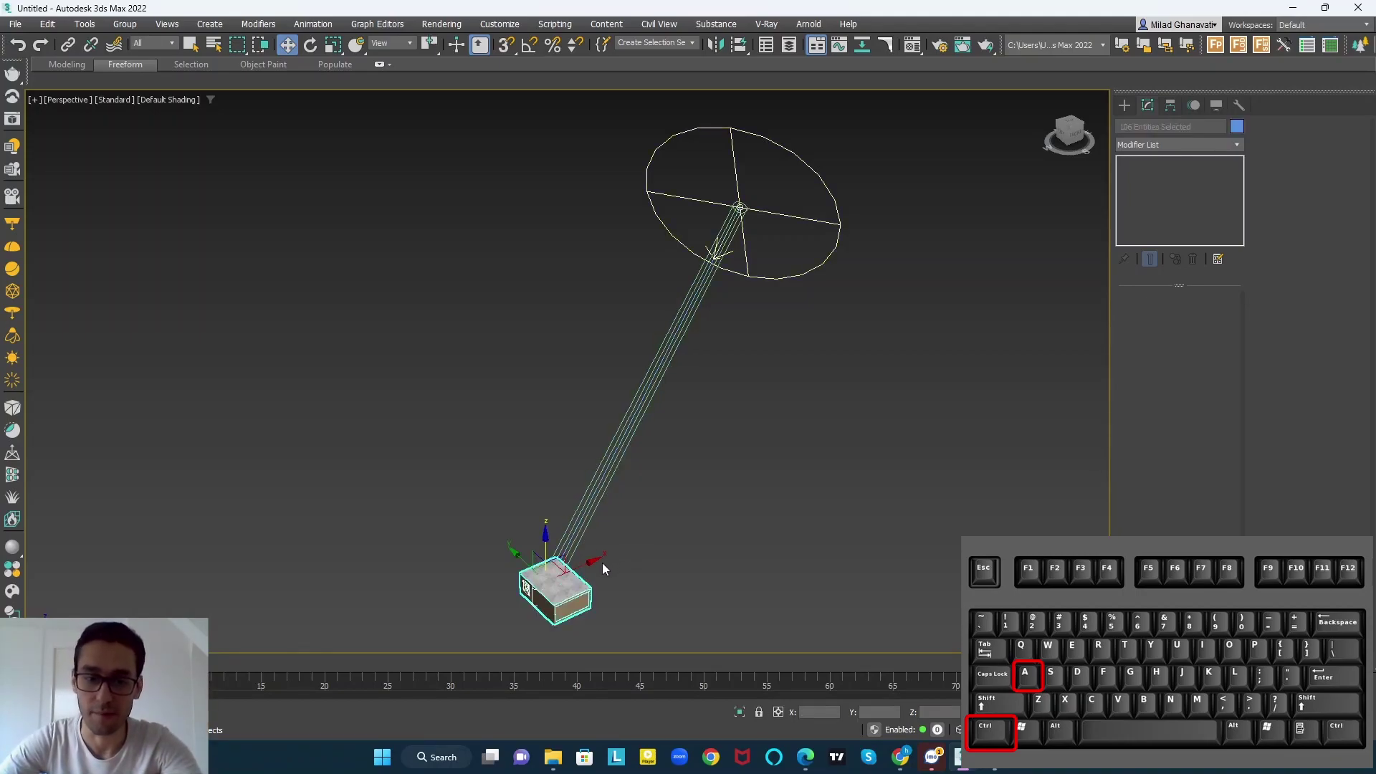
{"action": "mouse_move", "coordinate": [602, 562]}
{"action": "left_mouse_down"}
{"action": "mouse_move", "coordinate": [667, 550]}
{"action": "mouse_move", "coordinate": [602, 561]}
{"action": "left_mouse_up"}
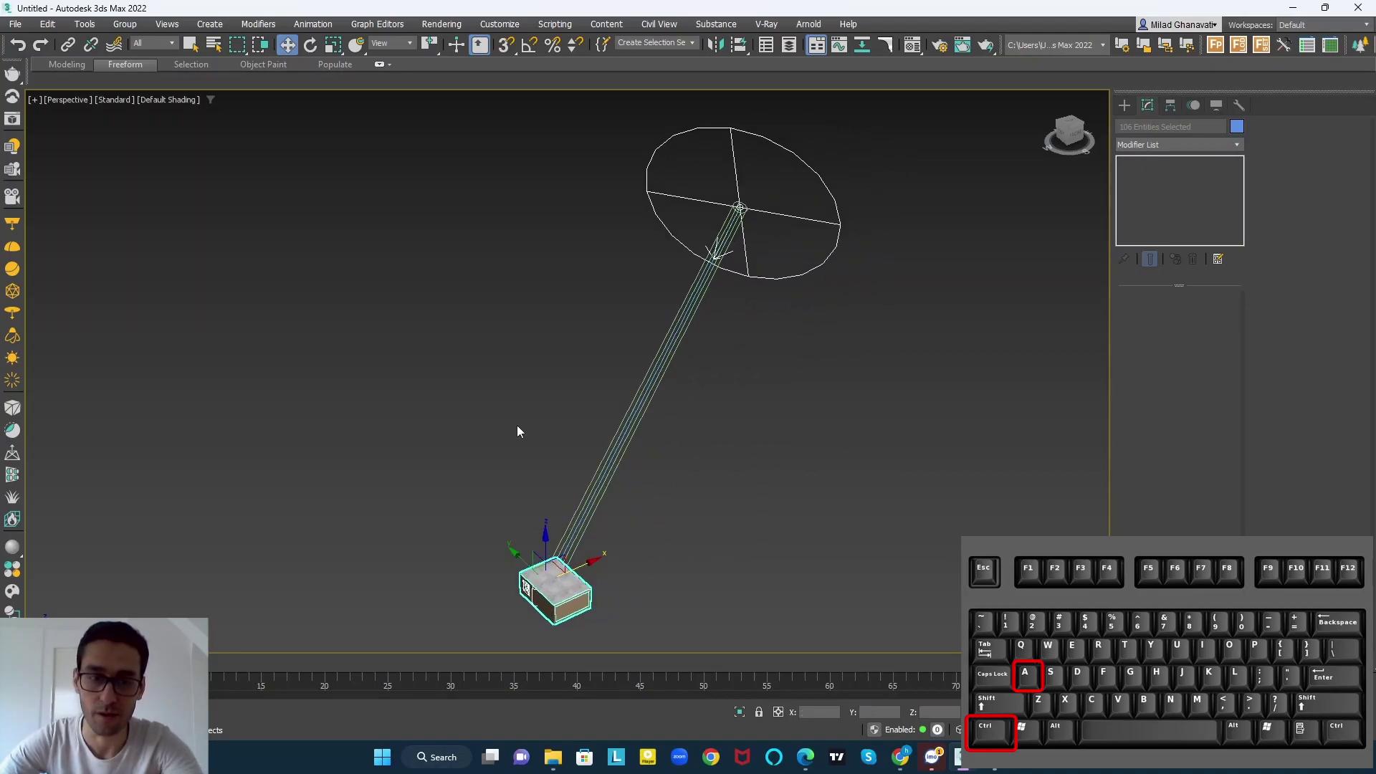
Step: Rotate the house and sun light together about Z, then clear the selection
{"action": "left_click", "coordinate": [311, 45]}
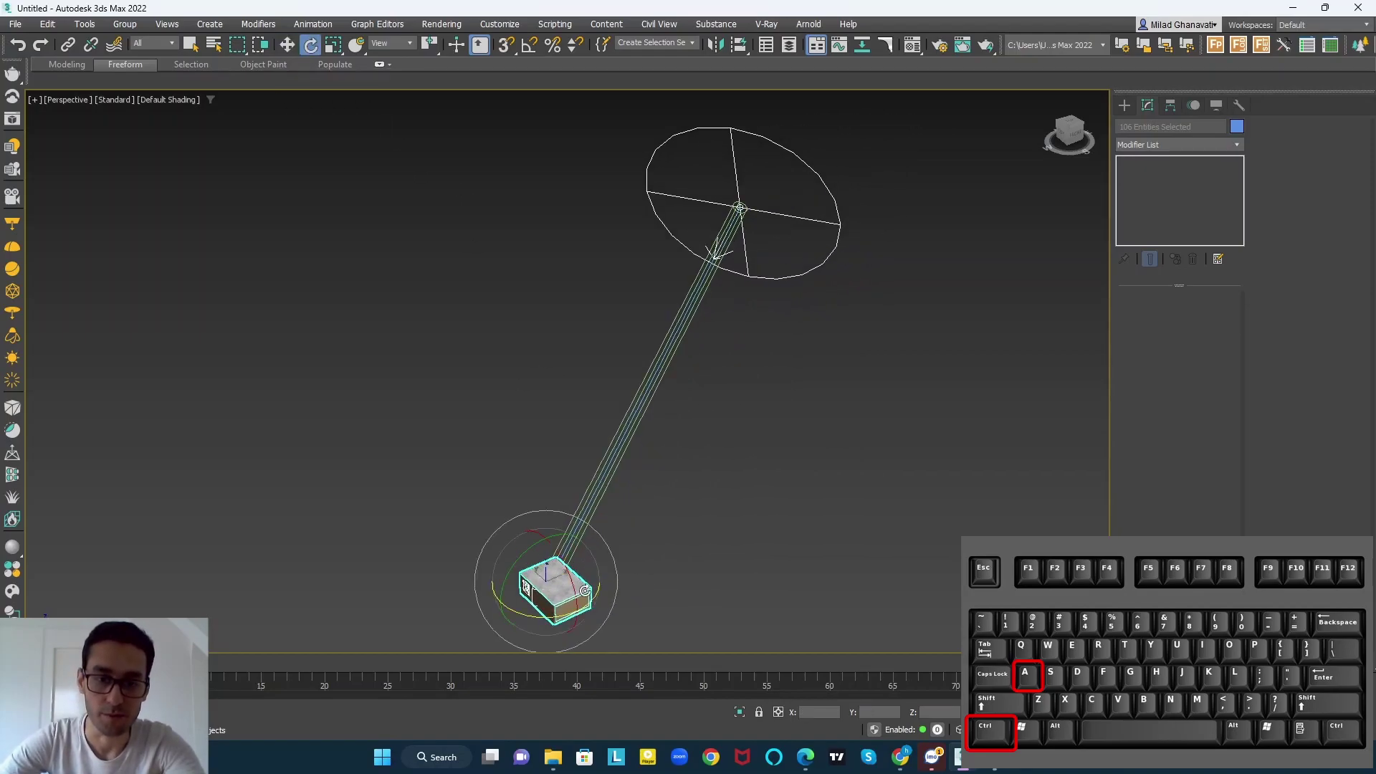
{"action": "left_click_drag", "start_coordinate": [588, 604], "coordinate": [532, 551]}
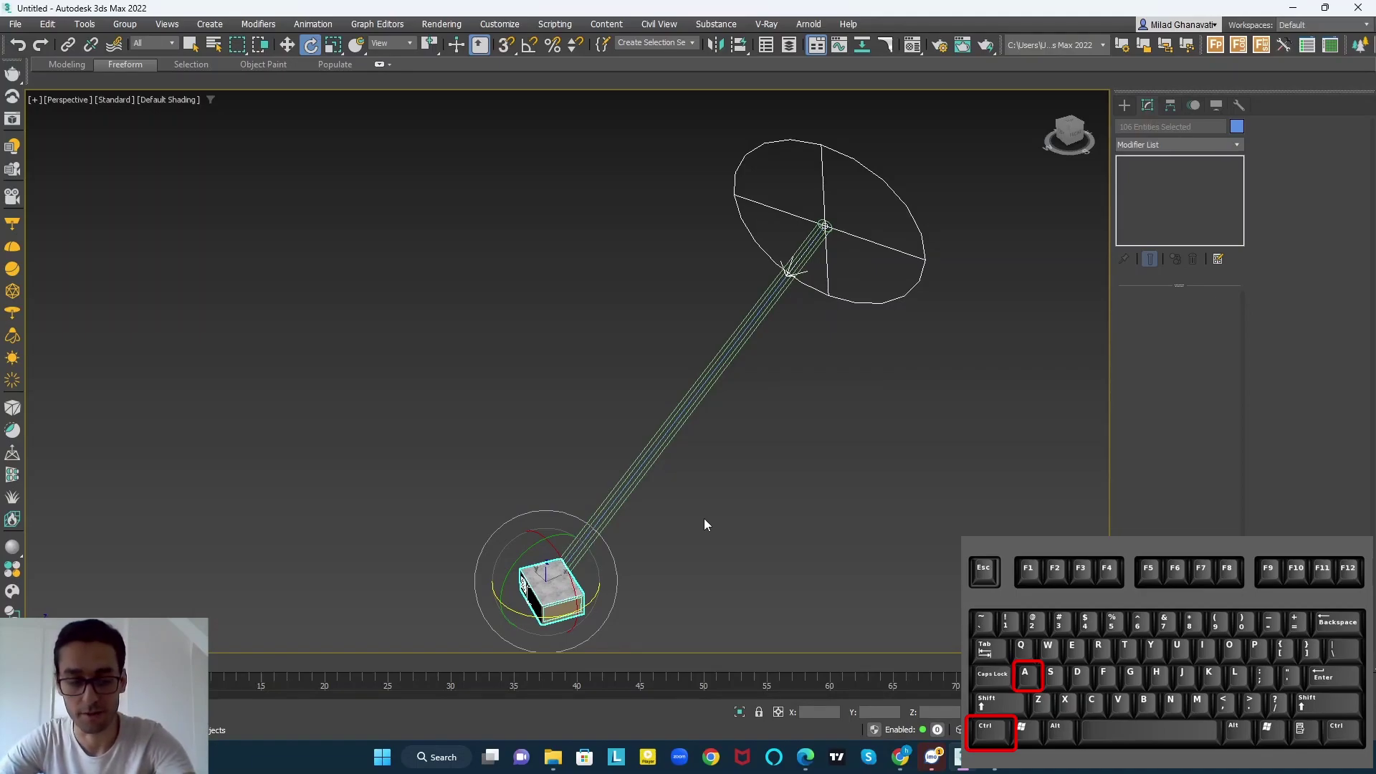
{"action": "left_click", "coordinate": [705, 520]}
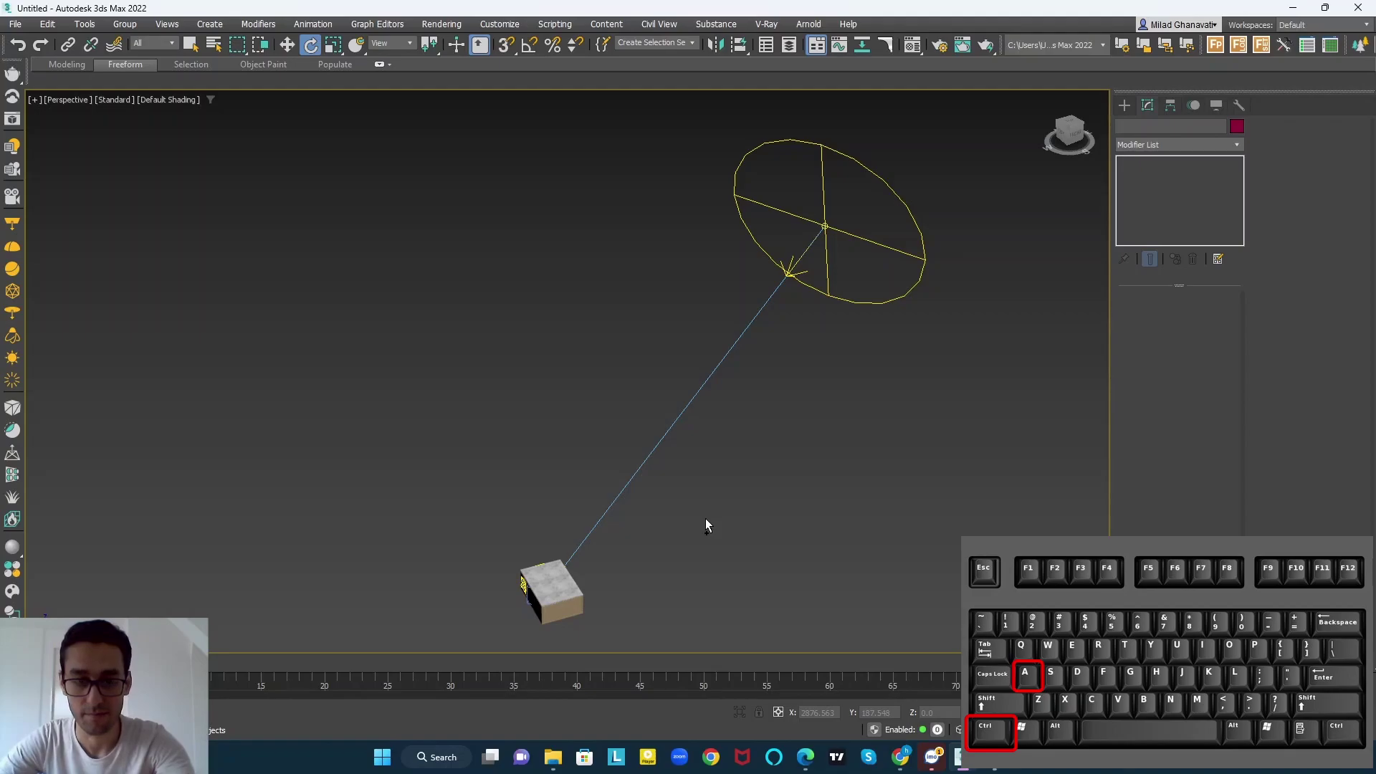
{"action": "key", "text": "ctrl+a"}
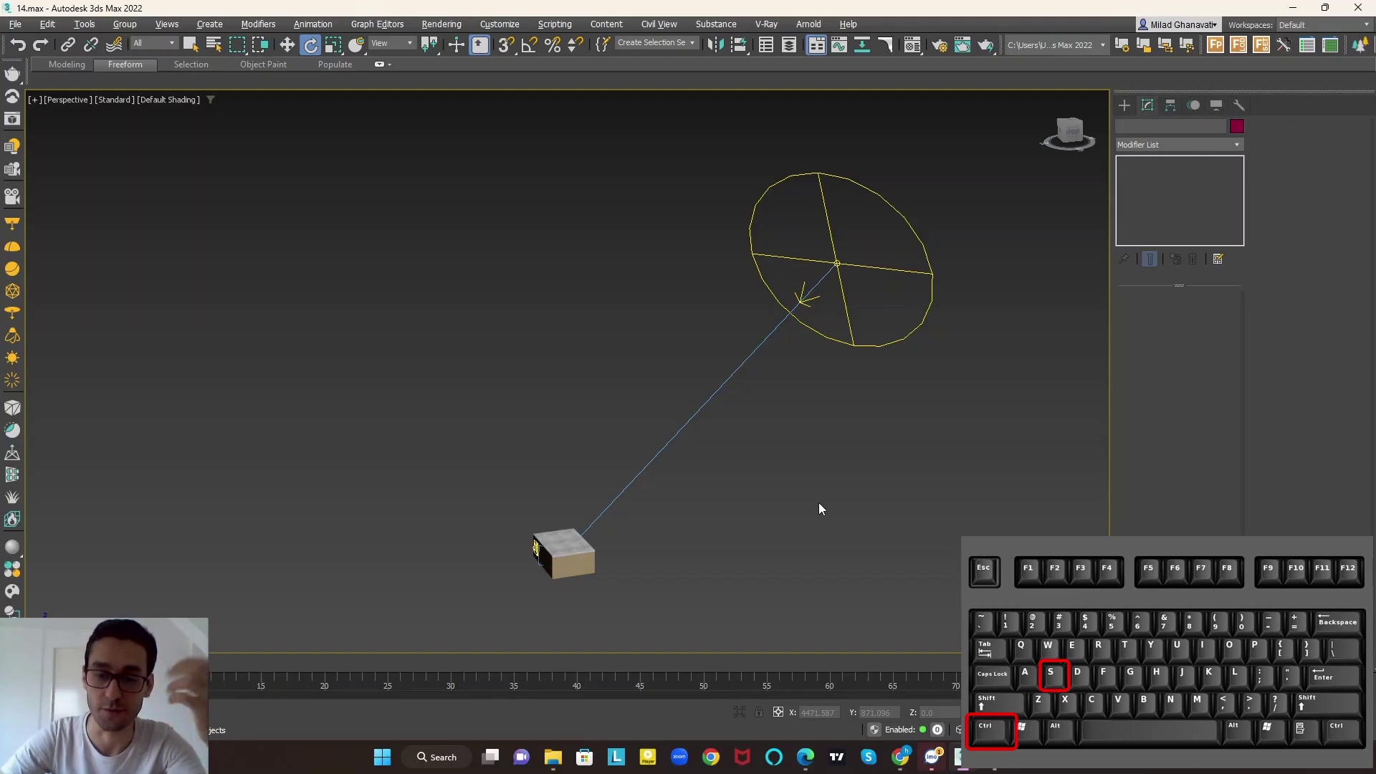
{"action": "scroll", "coordinate": [819, 501], "scroll_direction": "up", "scroll_amount": 3}
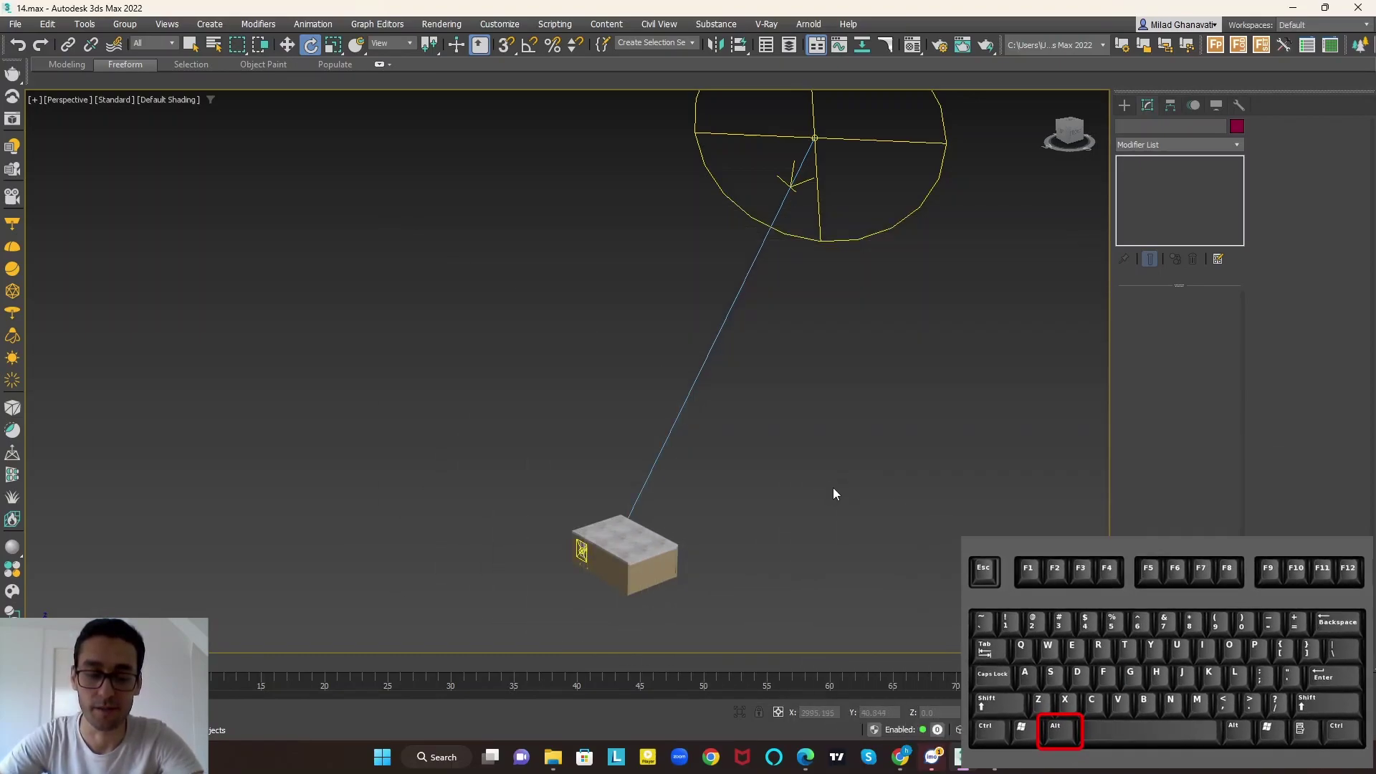
Step: Orbit the view and marquee-select the house and sun light together
{"action": "middle_click_drag", "start_coordinate": [810, 341], "coordinate": [837, 414], "text": "alt"}
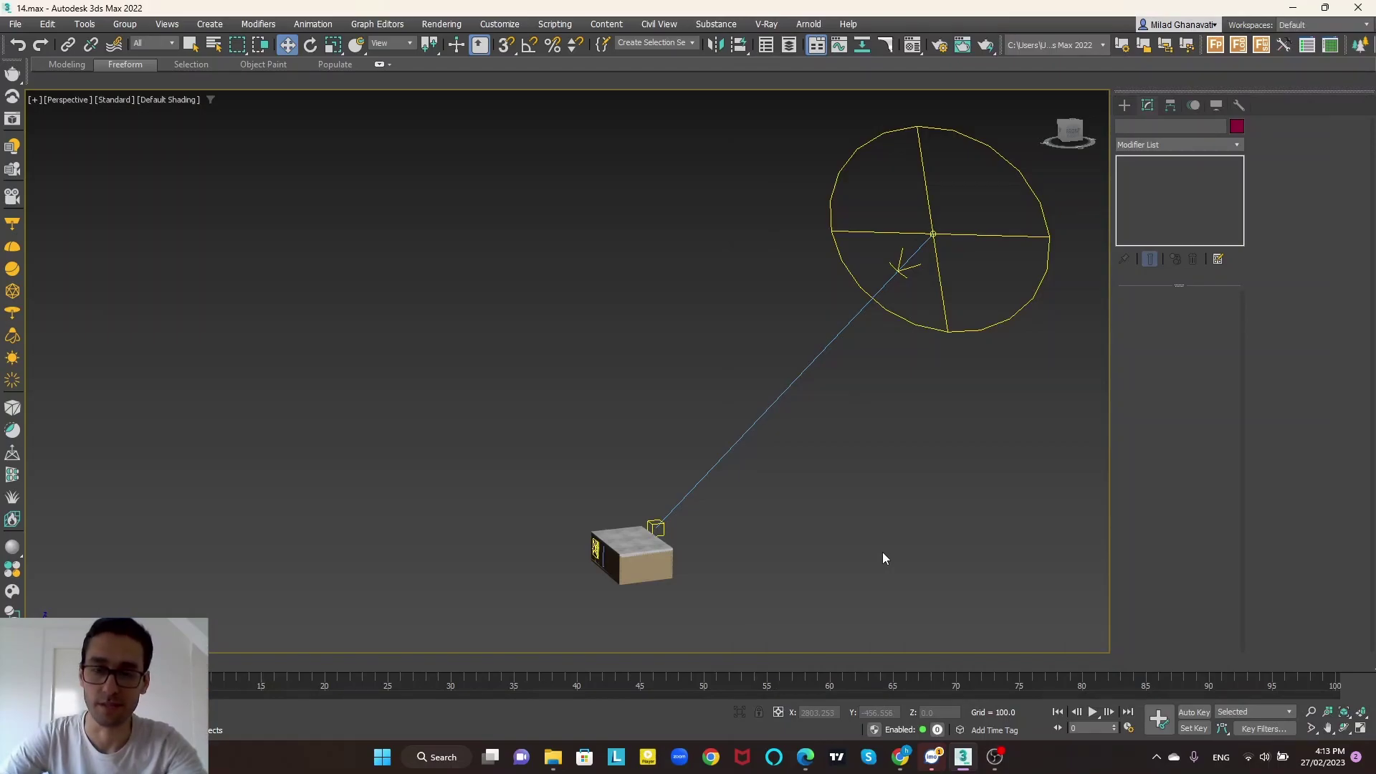
{"action": "middle_click_drag", "start_coordinate": [848, 541], "coordinate": [844, 540]}
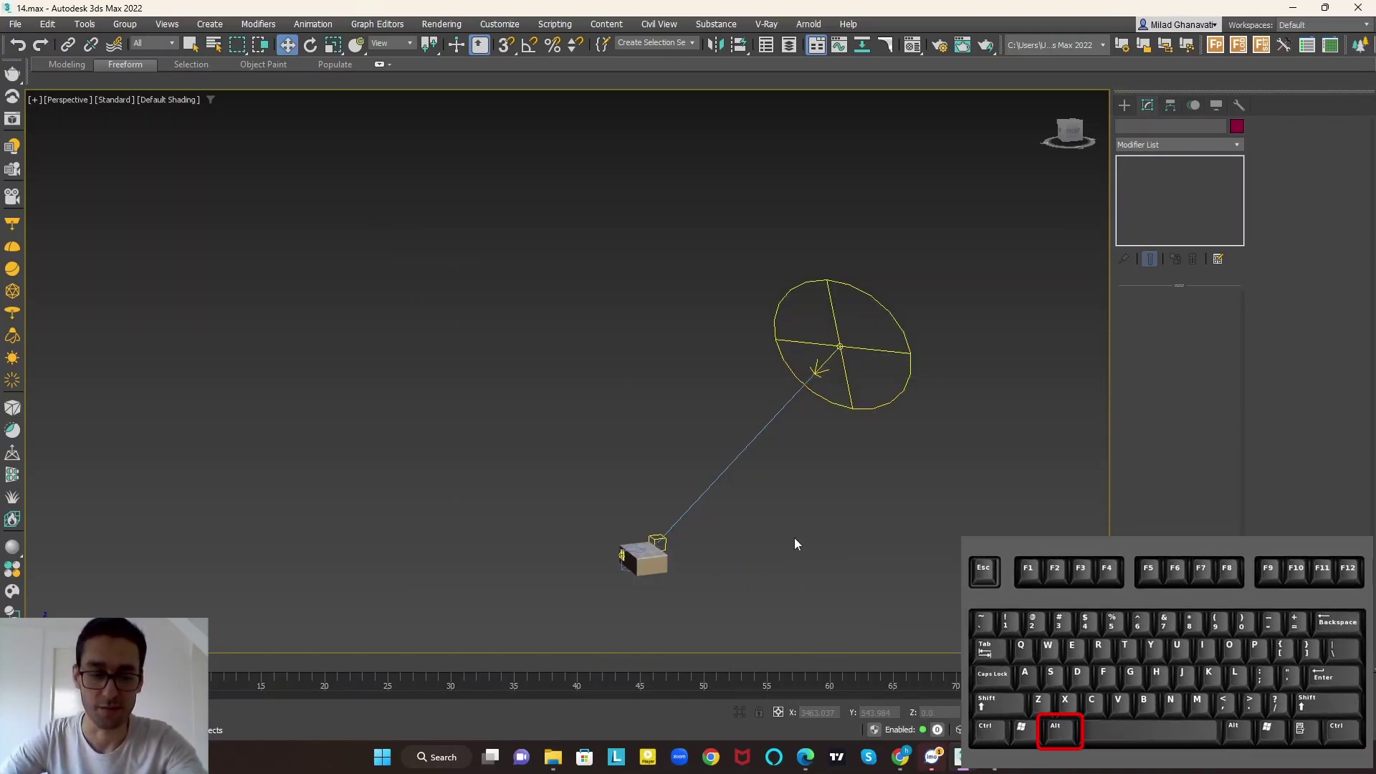
{"action": "left_click_drag", "start_coordinate": [971, 236], "coordinate": [858, 360], "text": "alt"}
{"action": "left_click_drag", "start_coordinate": [559, 600], "coordinate": [562, 597], "text": "alt"}
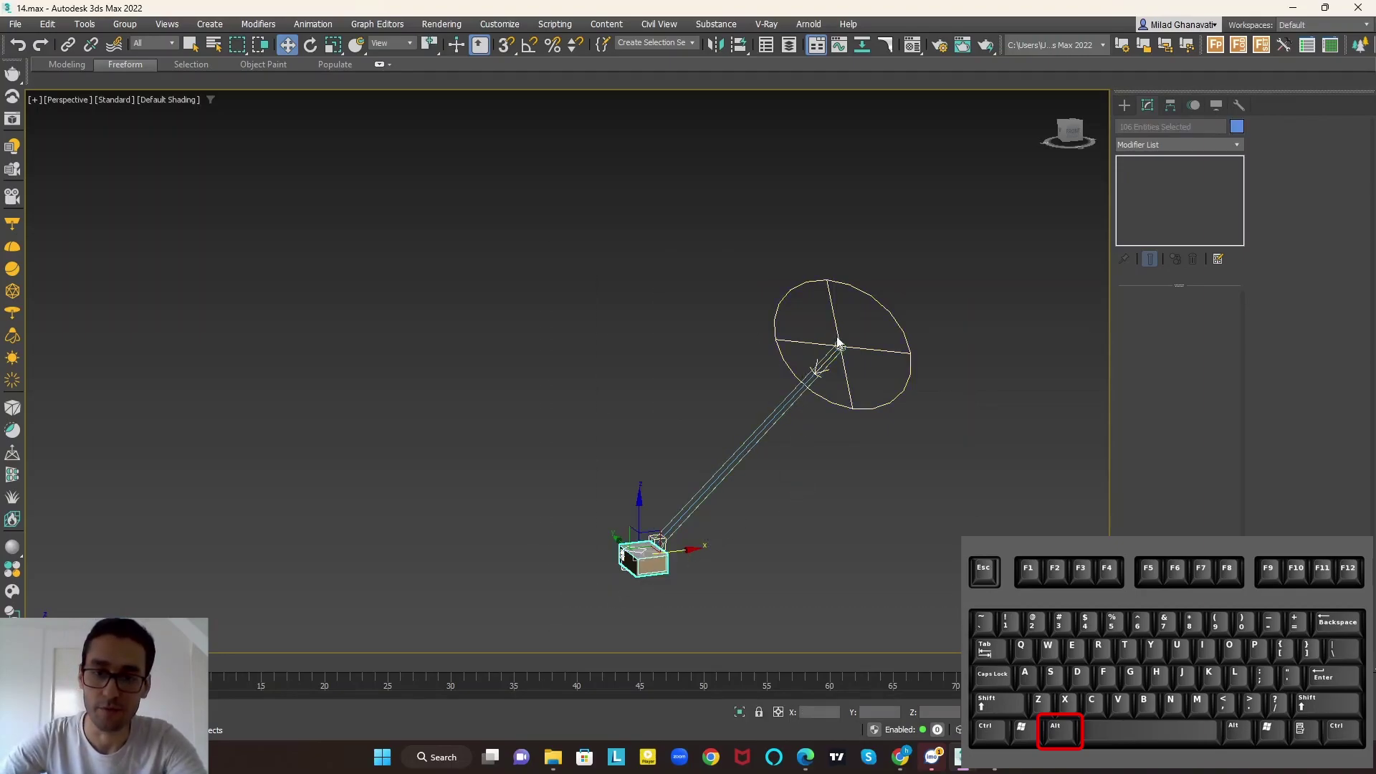
Step: Remove the sun light from the selection and move the house along X, away from the light target
{"action": "scroll", "coordinate": [669, 535], "scroll_direction": "up", "scroll_amount": 5}
{"action": "scroll", "coordinate": [670, 540], "scroll_direction": "down", "scroll_amount": 3}
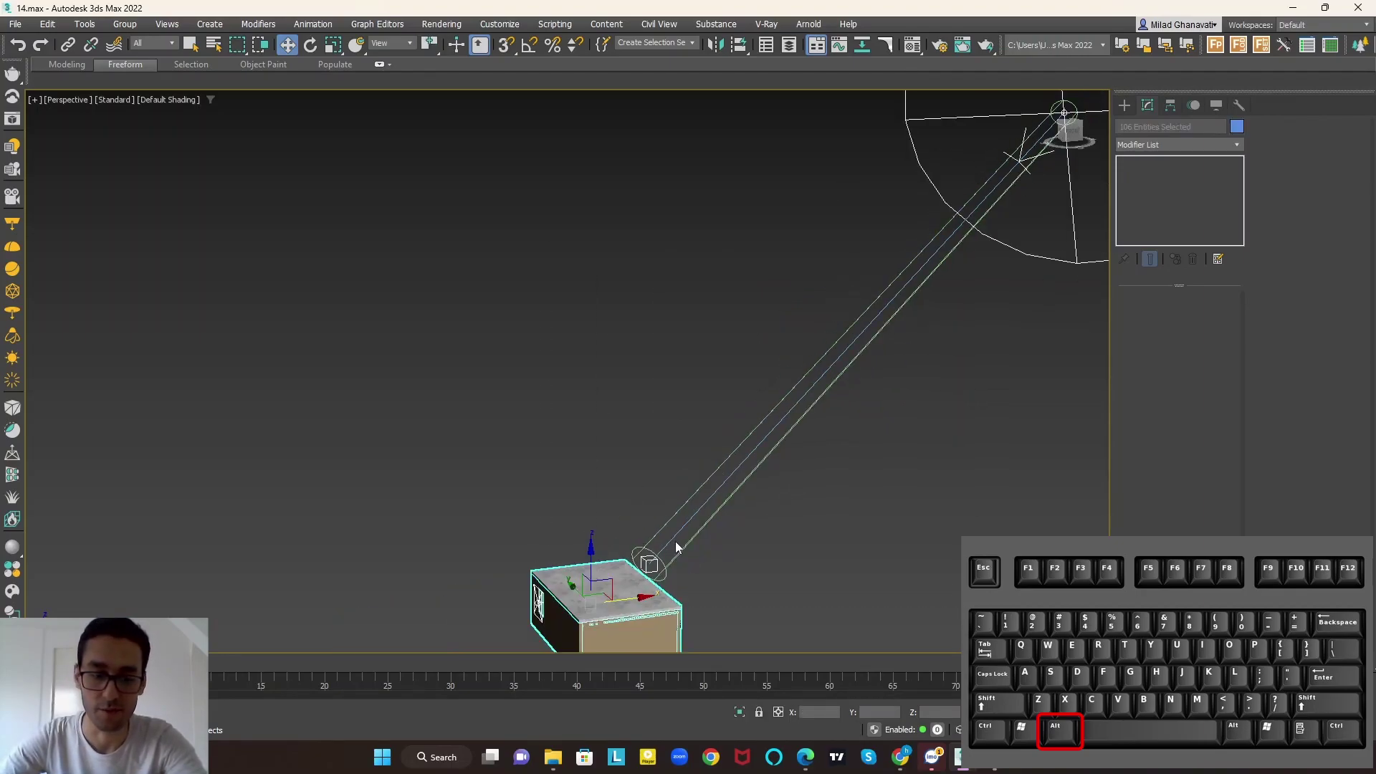
{"action": "scroll", "coordinate": [838, 467], "scroll_direction": "down", "scroll_amount": 2}
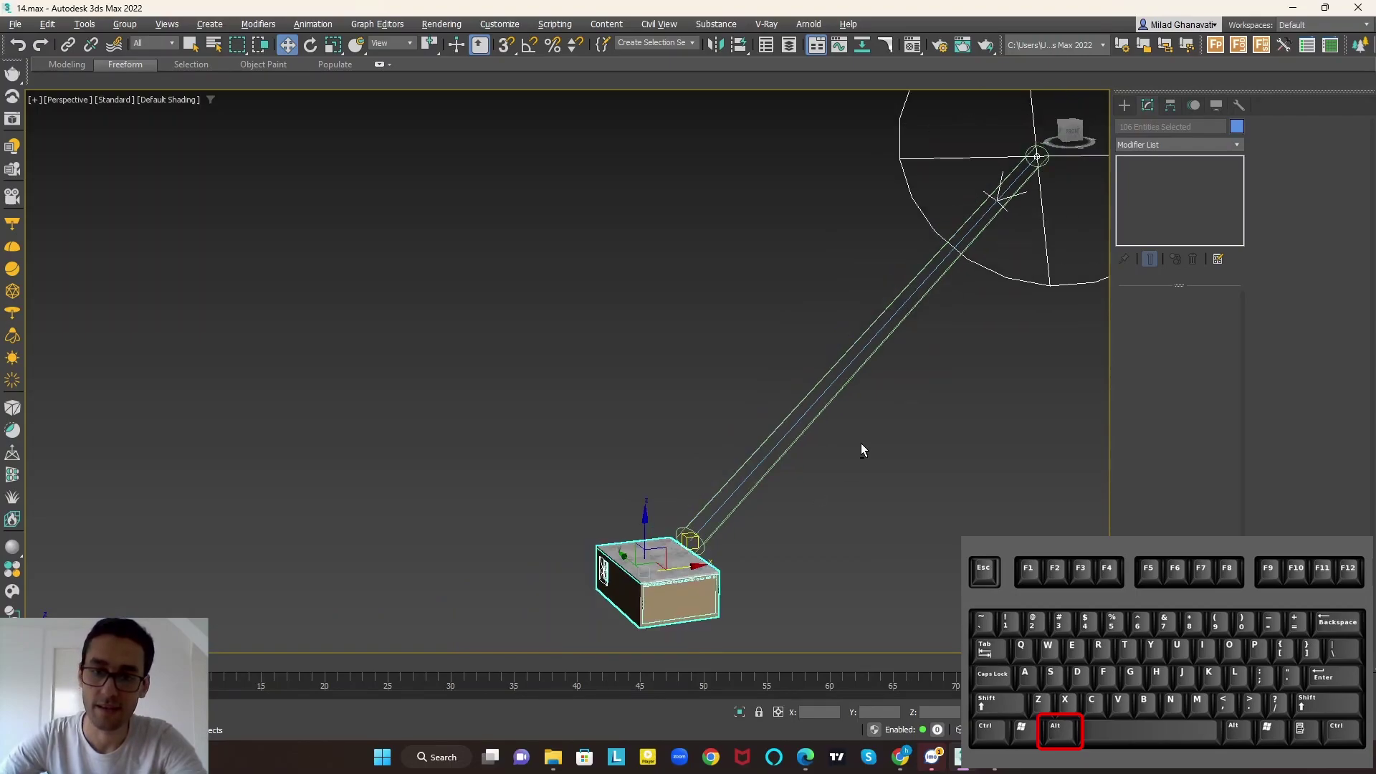
{"action": "left_click", "coordinate": [1032, 164], "text": "alt"}
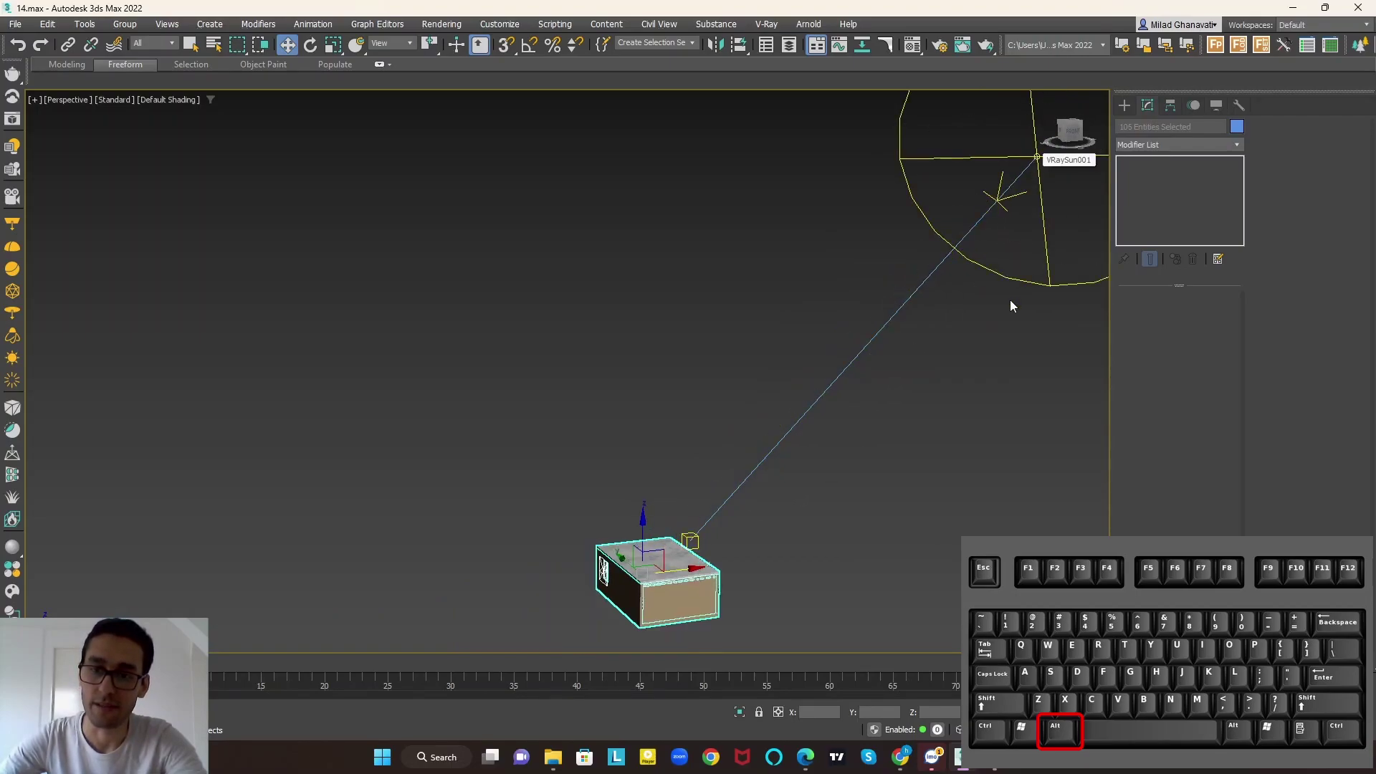
{"action": "middle_click_drag", "start_coordinate": [1011, 304], "coordinate": [988, 205], "text": "alt"}
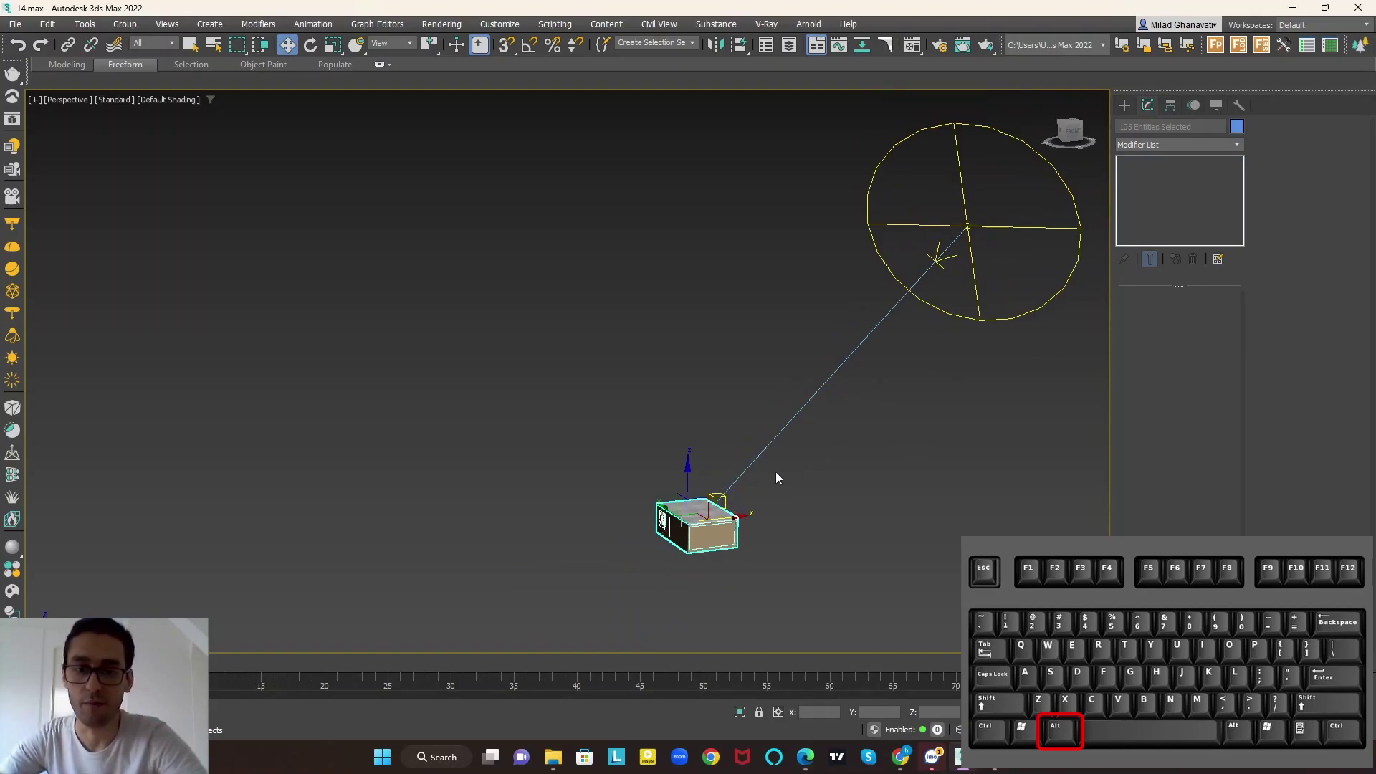
{"action": "left_click_drag", "start_coordinate": [738, 517], "coordinate": [707, 534]}
Step: Select the front wall Box004 and the right wall and make them see-through
{"action": "key", "text": "z"}
{"action": "key", "text": "alt+x"}
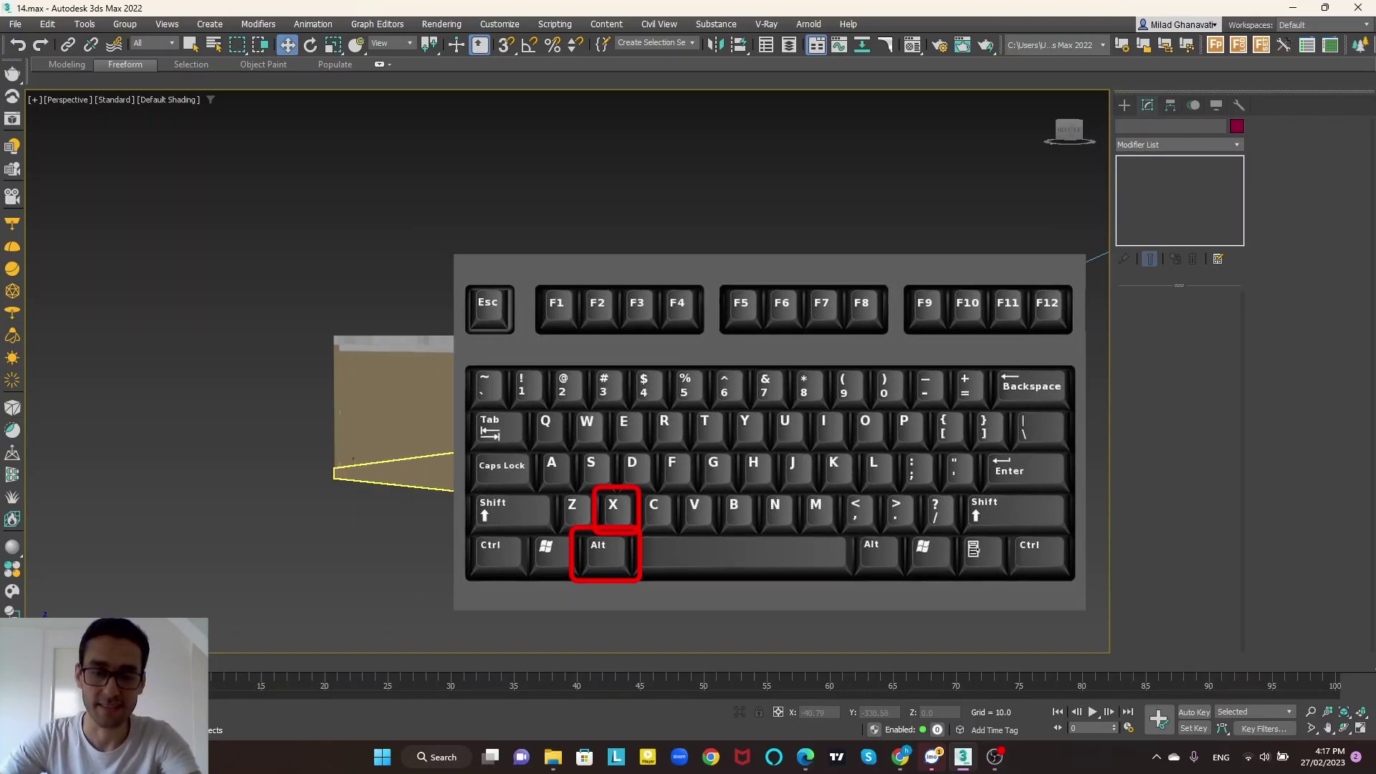
{"action": "scroll", "coordinate": [557, 531], "scroll_direction": "up", "scroll_amount": 3}
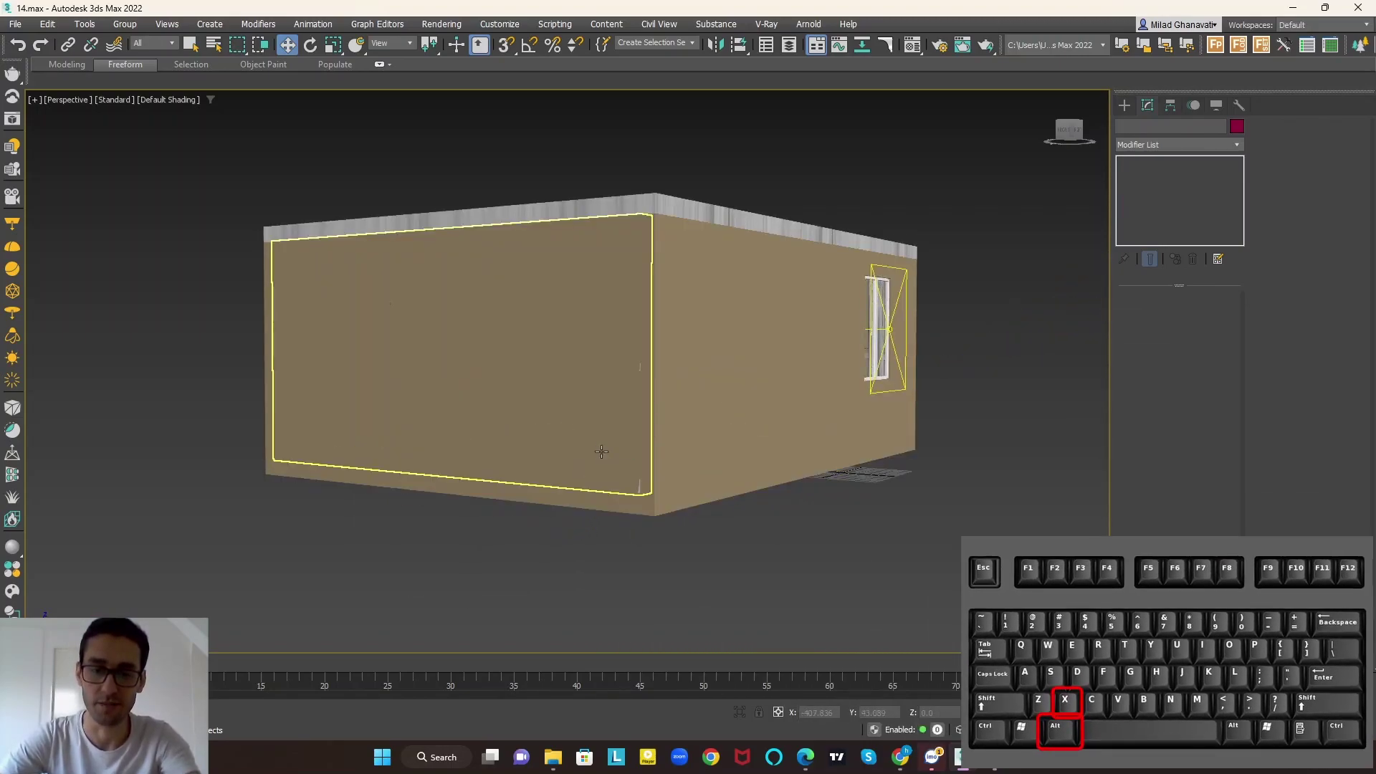
{"action": "left_click", "coordinate": [574, 390]}
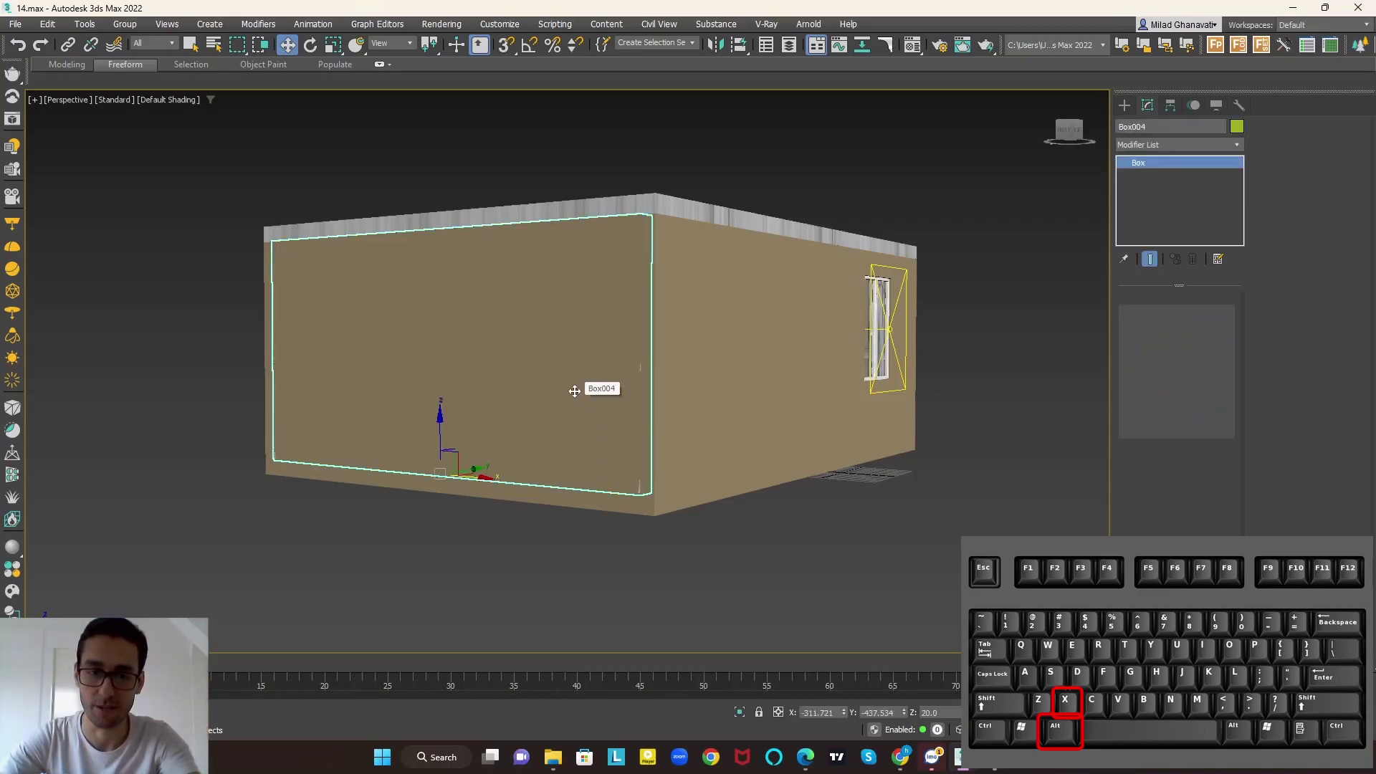
{"action": "left_click", "coordinate": [715, 359], "text": "ctrl"}
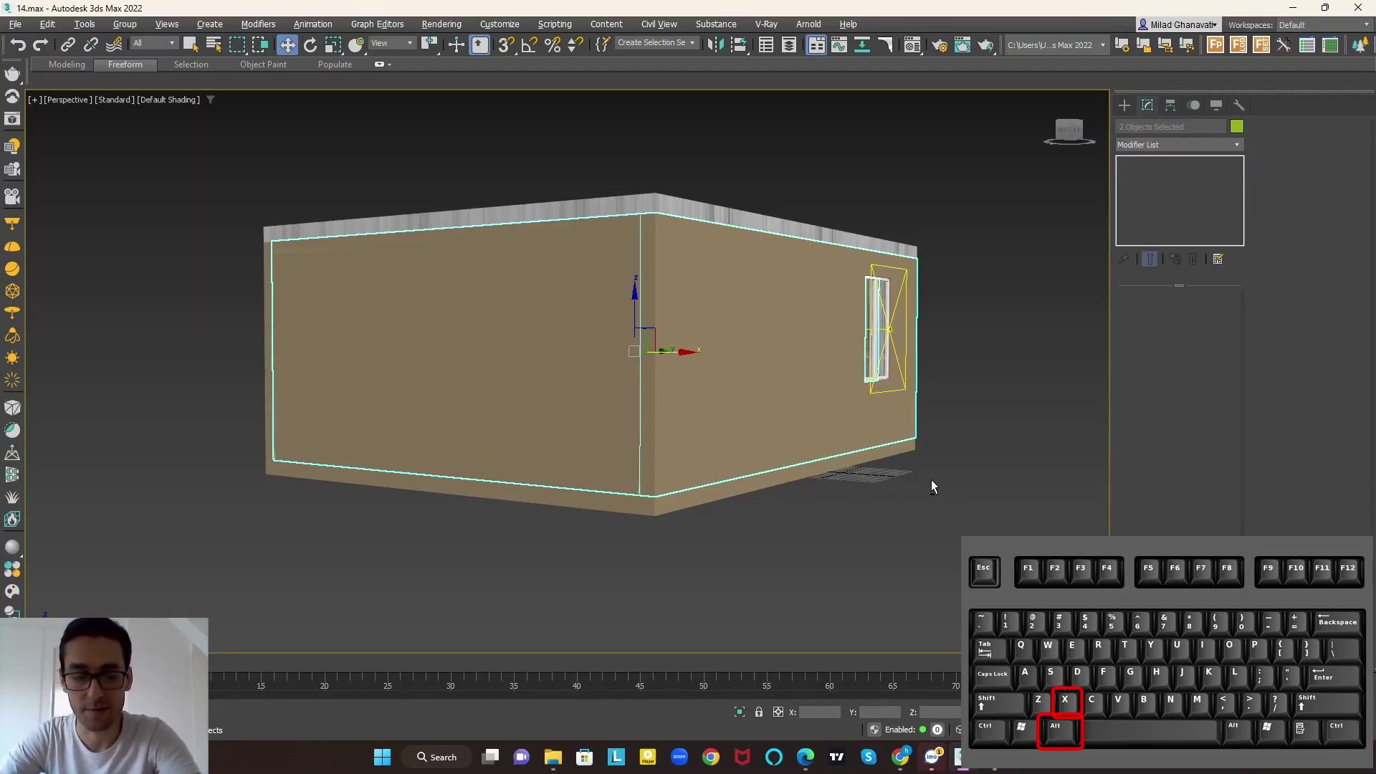
{"action": "key", "text": "alt+x"}
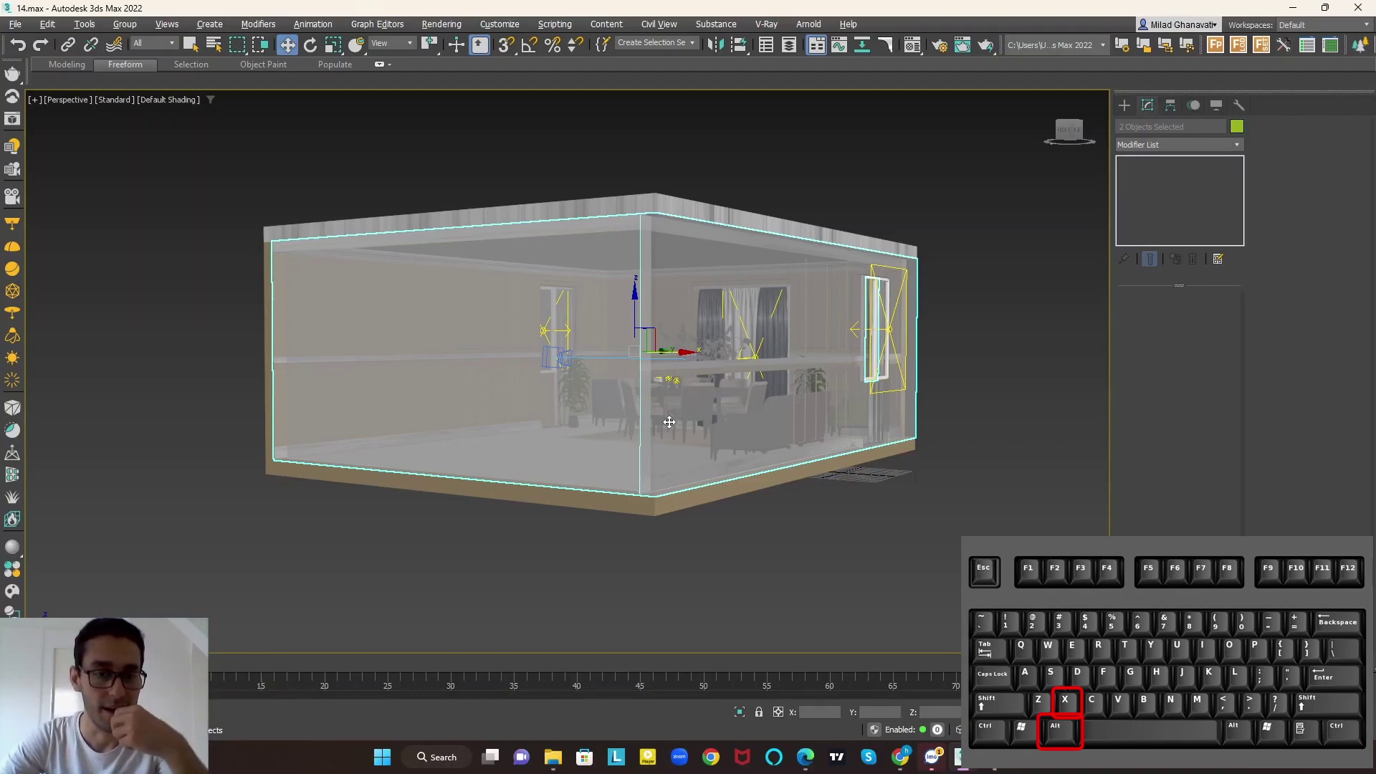
Step: Orbit to inspect the interior, make the walls opaque again, and clear the selection
{"action": "middle_click_drag", "start_coordinate": [747, 465], "coordinate": [669, 467], "text": "alt"}
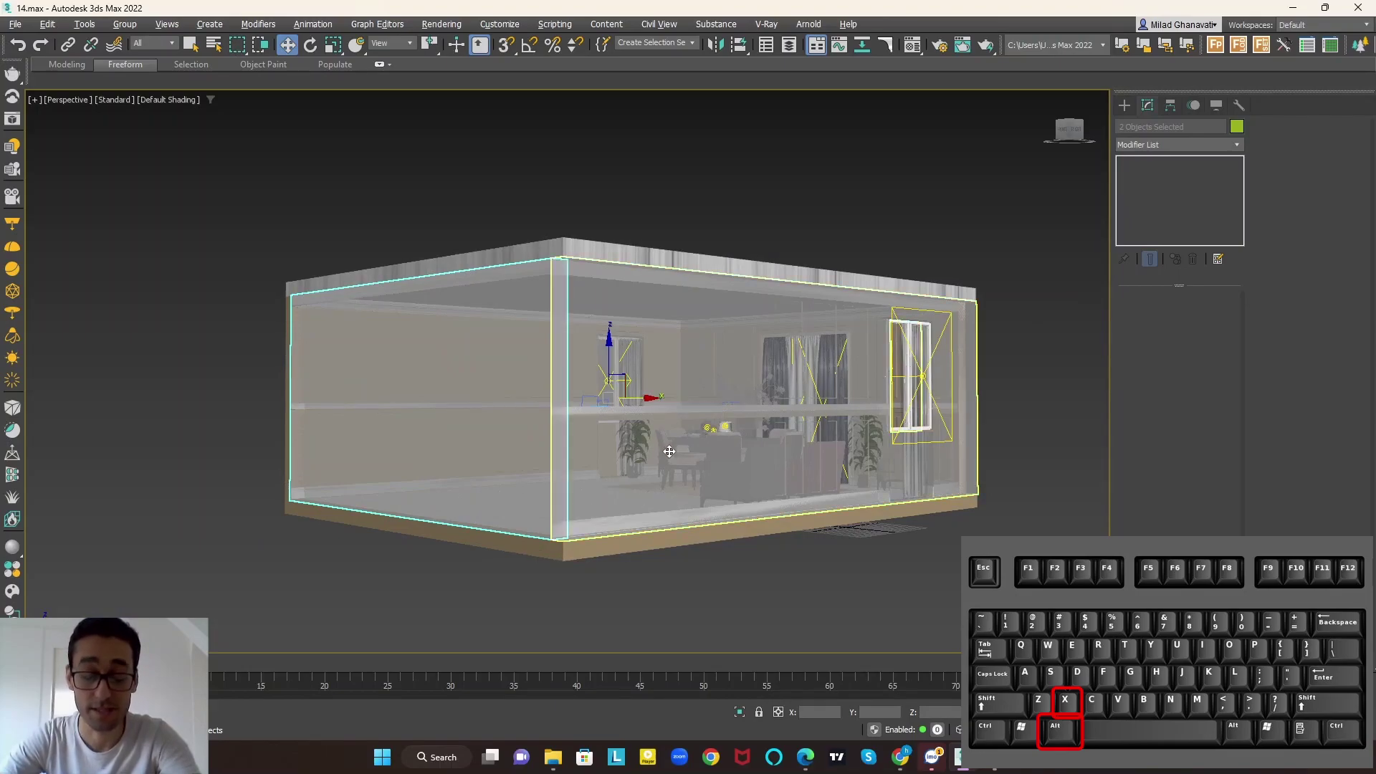
{"action": "key", "text": "alt+x"}
{"action": "scroll", "coordinate": [693, 453], "scroll_direction": "down", "scroll_amount": 4}
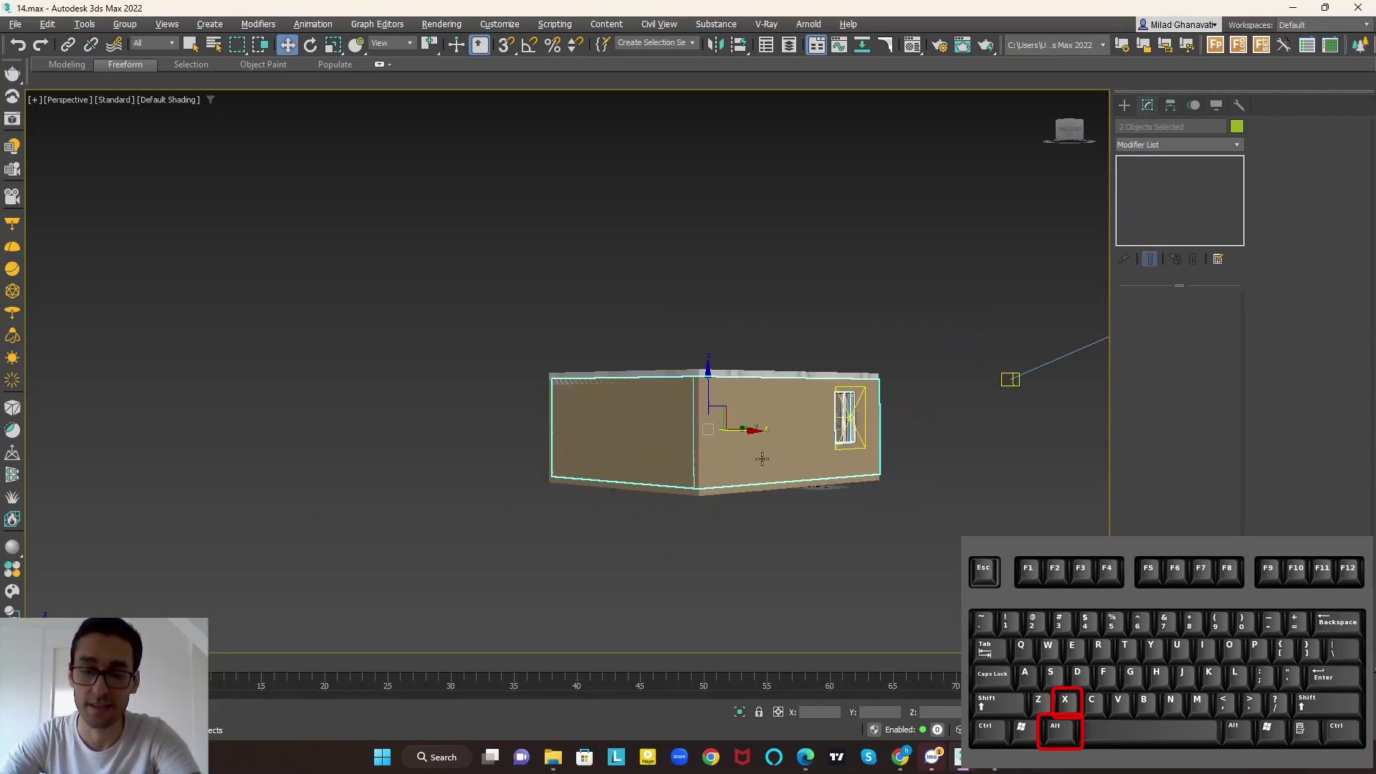
{"action": "middle_click_drag", "start_coordinate": [693, 453], "coordinate": [793, 480], "text": "alt"}
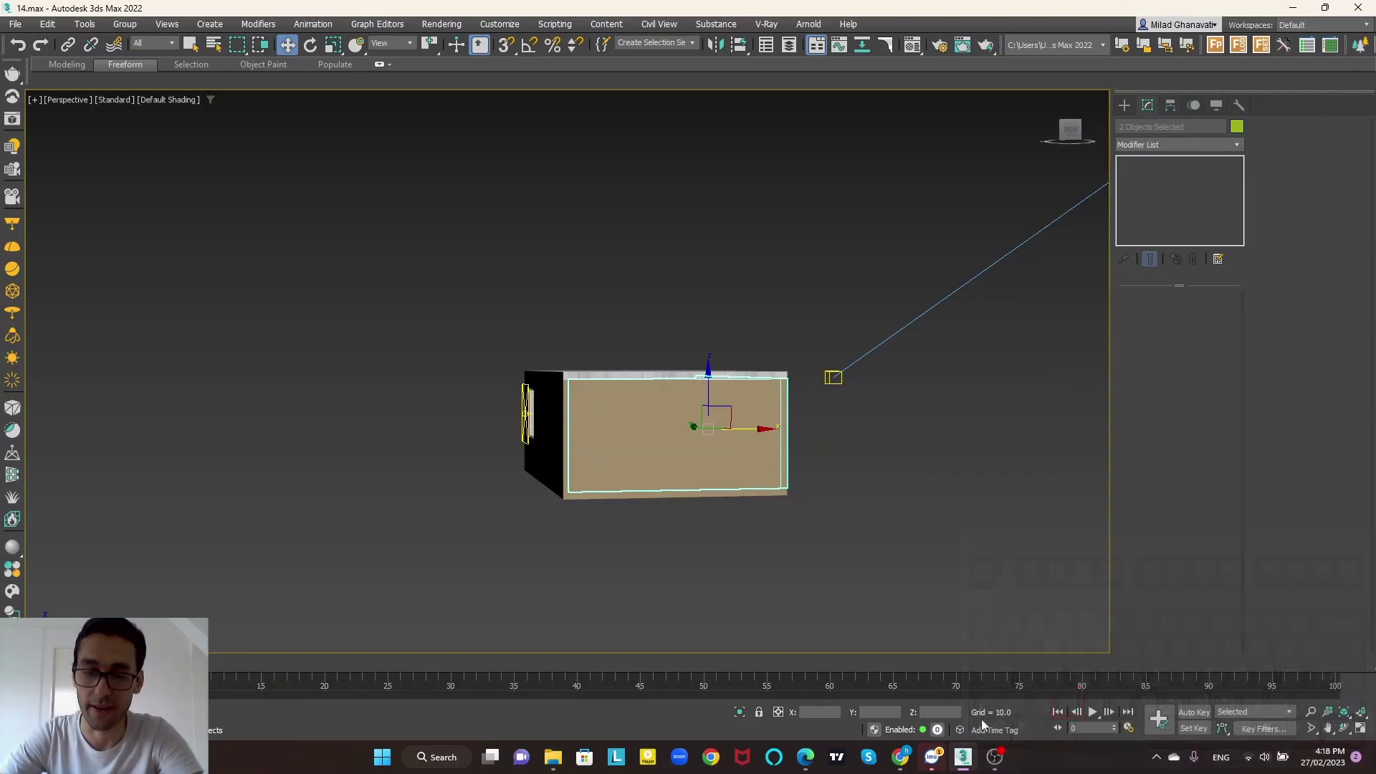
{"action": "middle_click_drag", "start_coordinate": [866, 520], "coordinate": [711, 533], "text": "alt"}
{"action": "key", "text": "q"}
{"action": "left_click", "coordinate": [711, 533]}
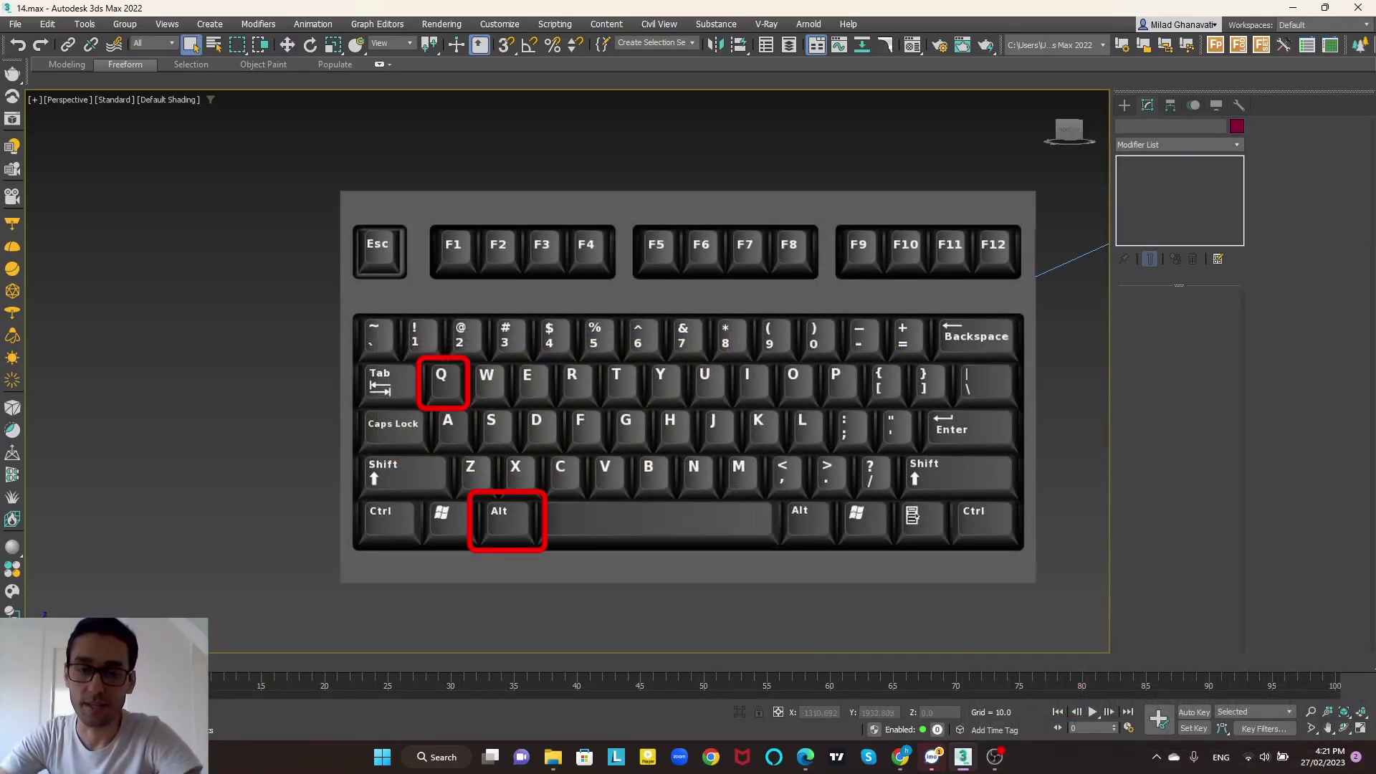
Step: Isolate the wall Box007 and orbit to its front face
{"action": "scroll", "coordinate": [607, 425], "scroll_direction": "up", "scroll_amount": 2}
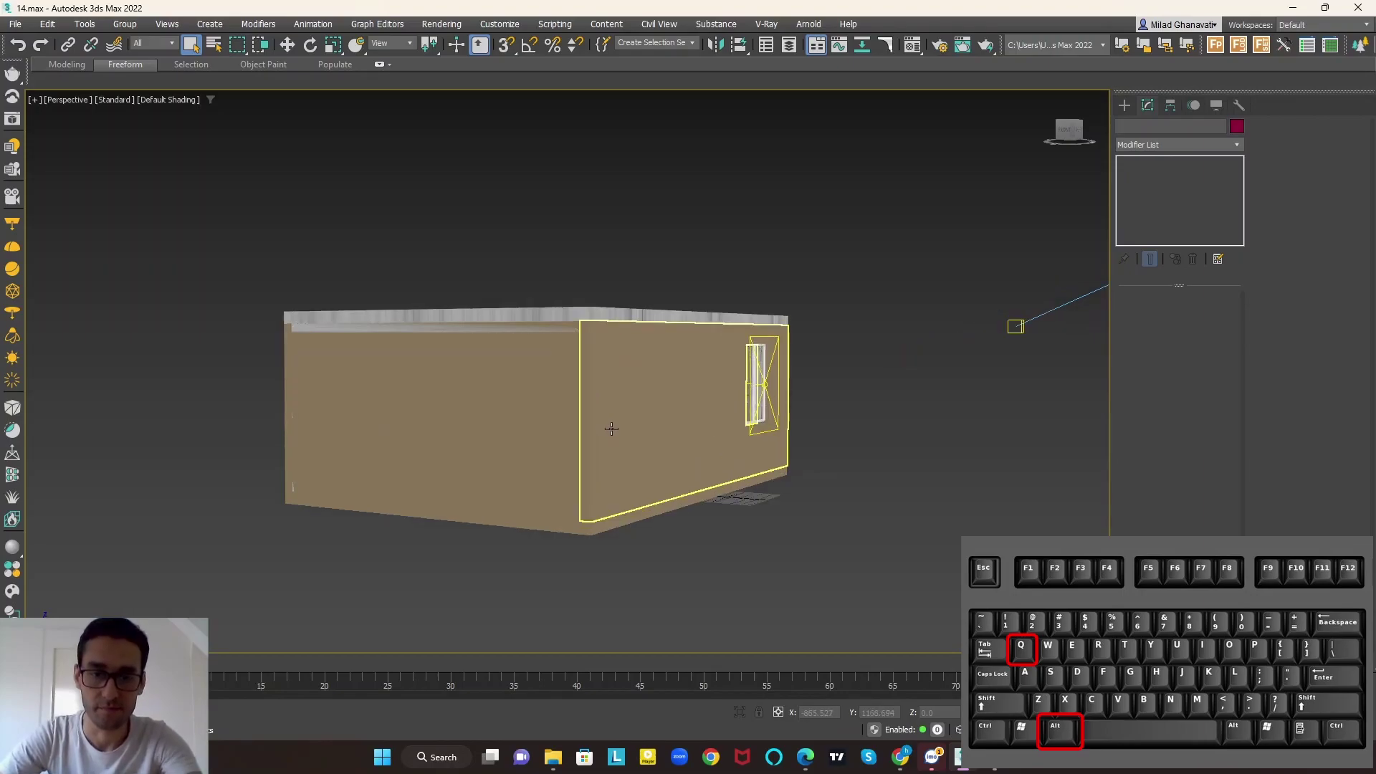
{"action": "middle_click_drag", "start_coordinate": [610, 443], "coordinate": [635, 463]}
{"action": "left_click", "coordinate": [636, 463]}
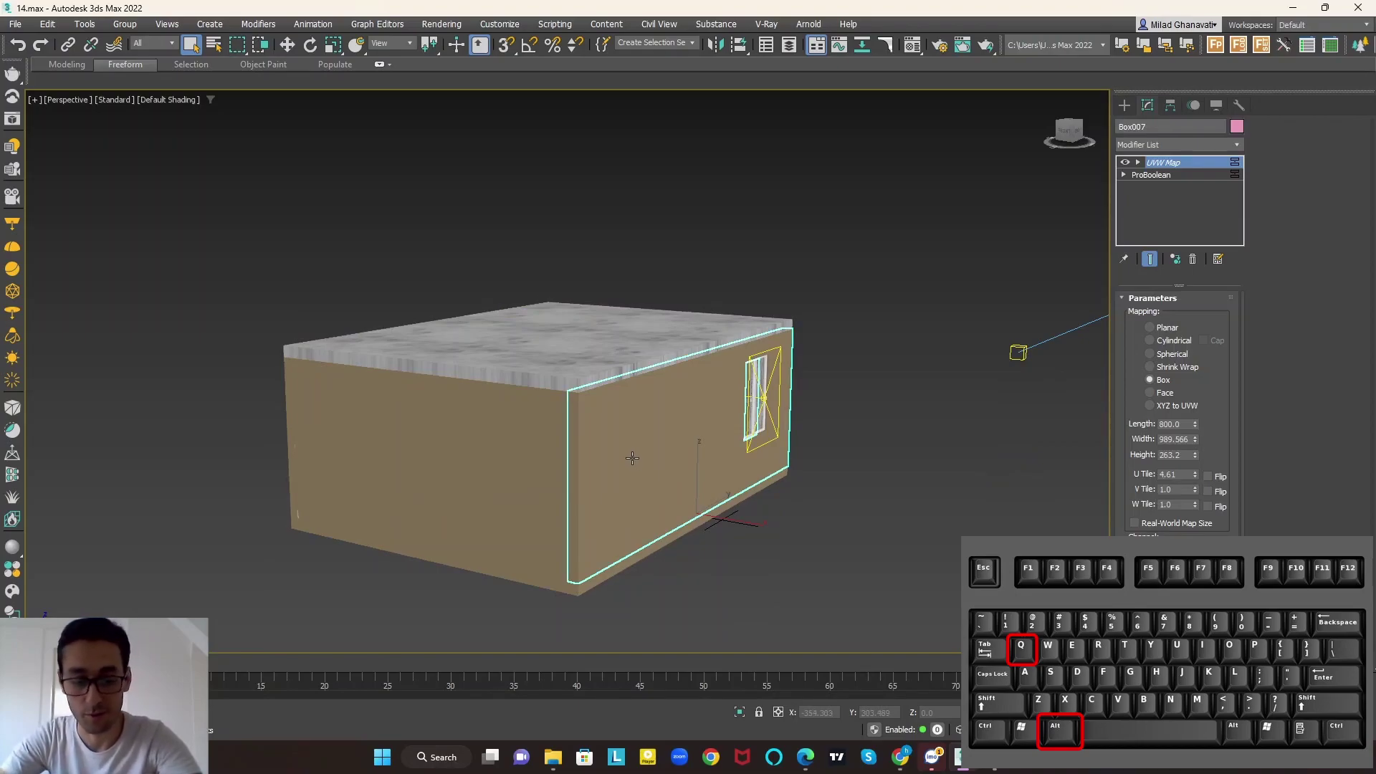
{"action": "key", "text": "alt+q"}
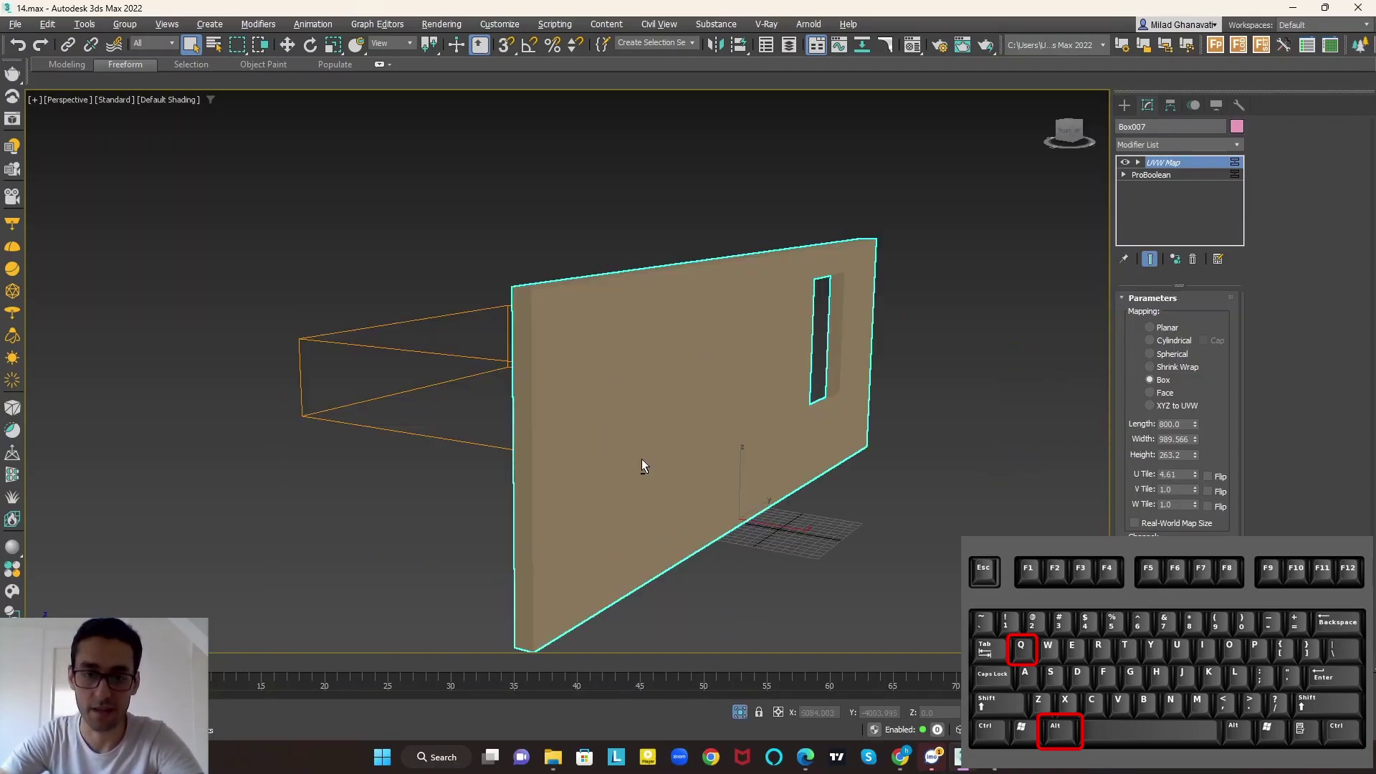
{"action": "middle_click_drag", "start_coordinate": [661, 484], "coordinate": [759, 482], "text": "alt"}
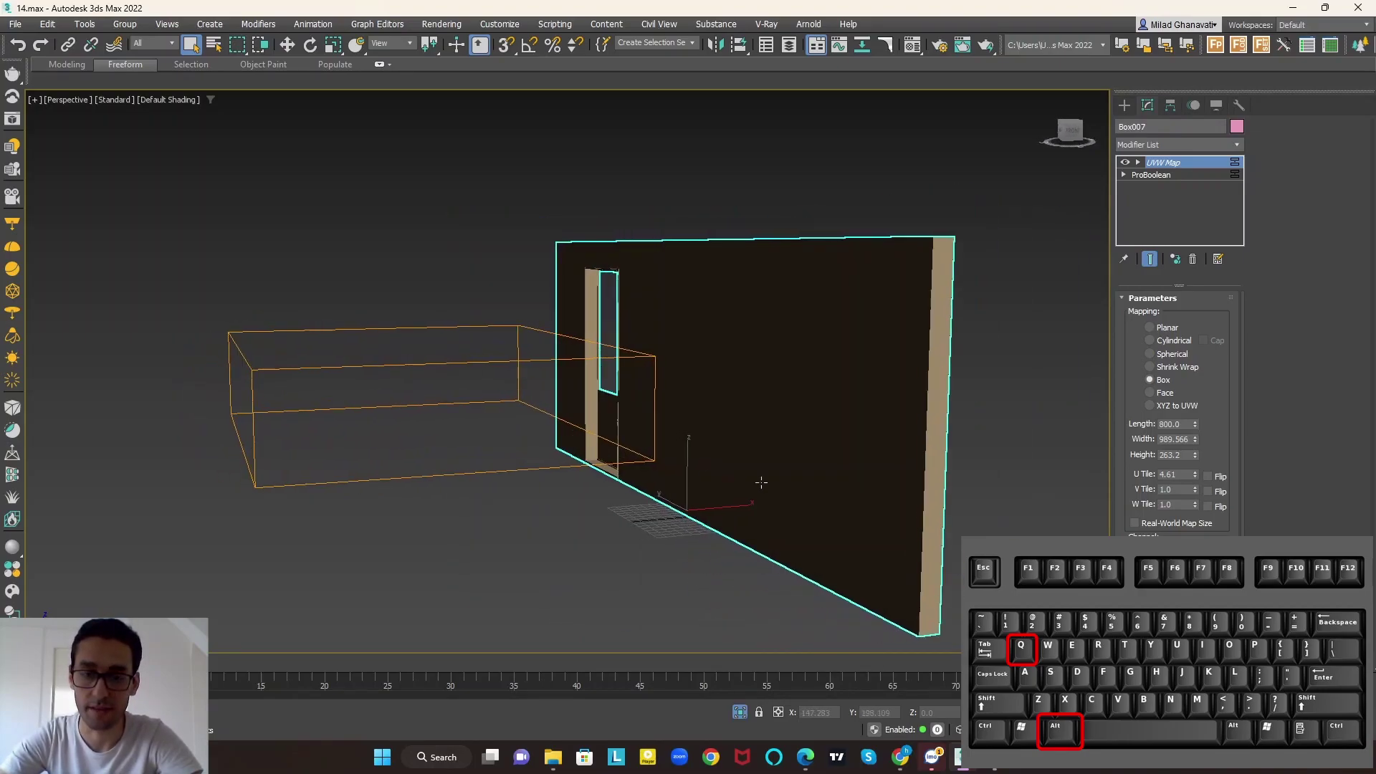
{"action": "left_click", "coordinate": [740, 712]}
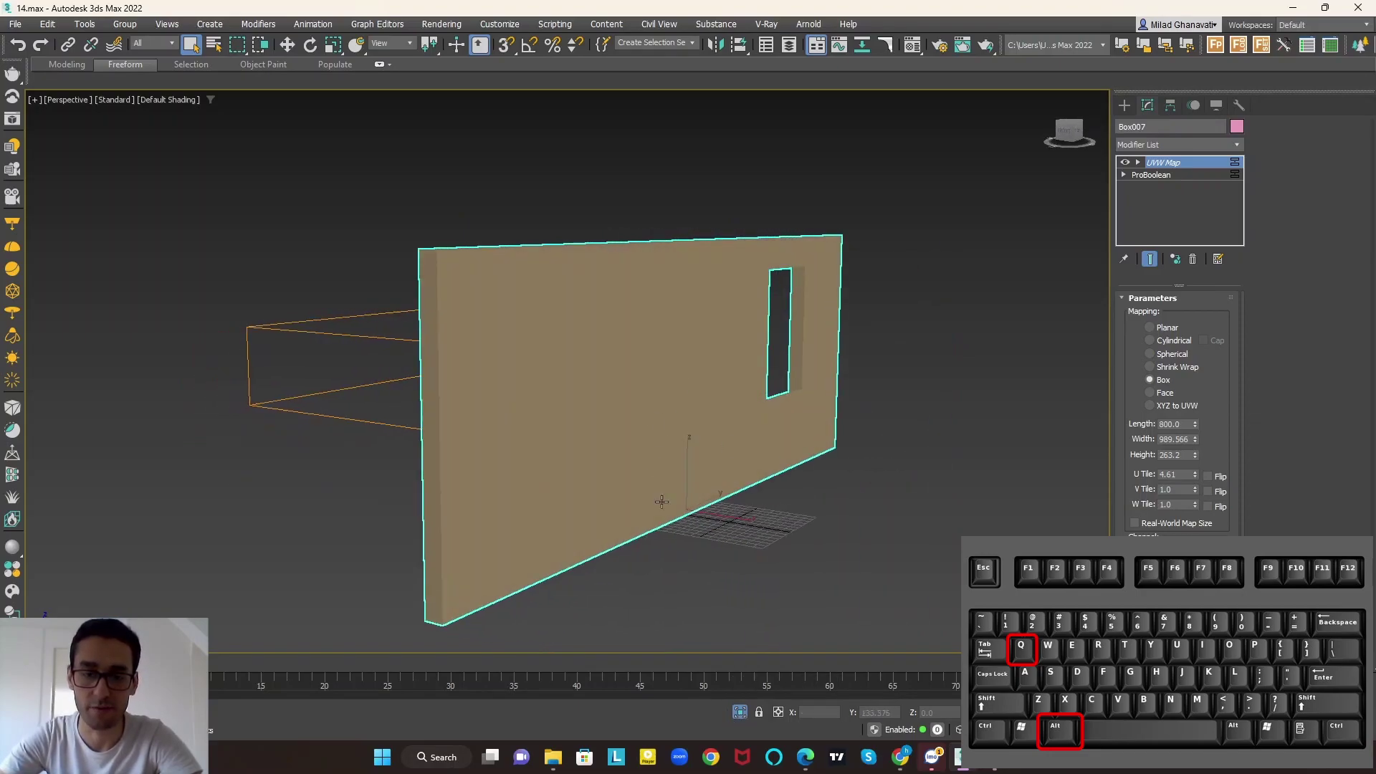
Step: Exit isolation to show the whole house and switch the viewport to PhysCamera001
{"action": "left_click", "coordinate": [738, 714]}
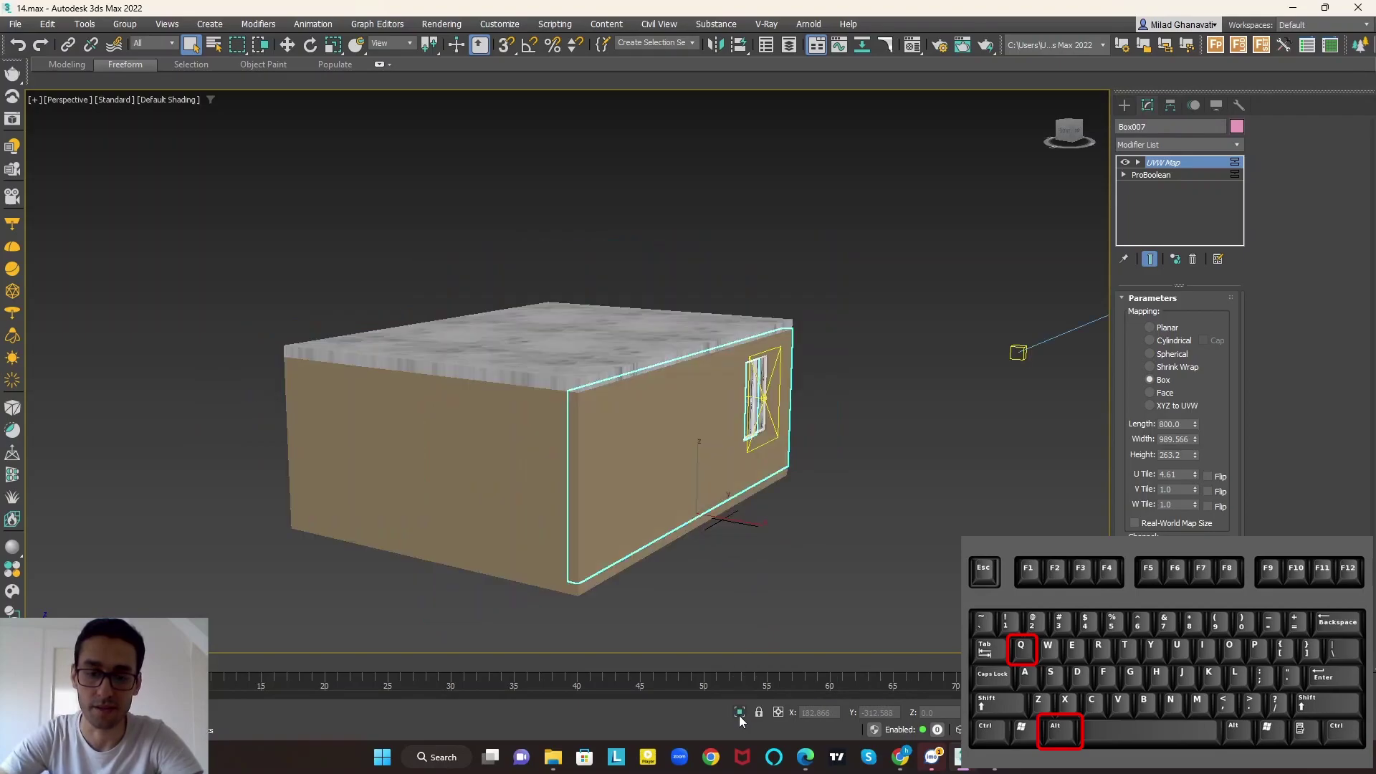
{"action": "middle_click_drag", "start_coordinate": [736, 518], "coordinate": [737, 476], "text": "alt"}
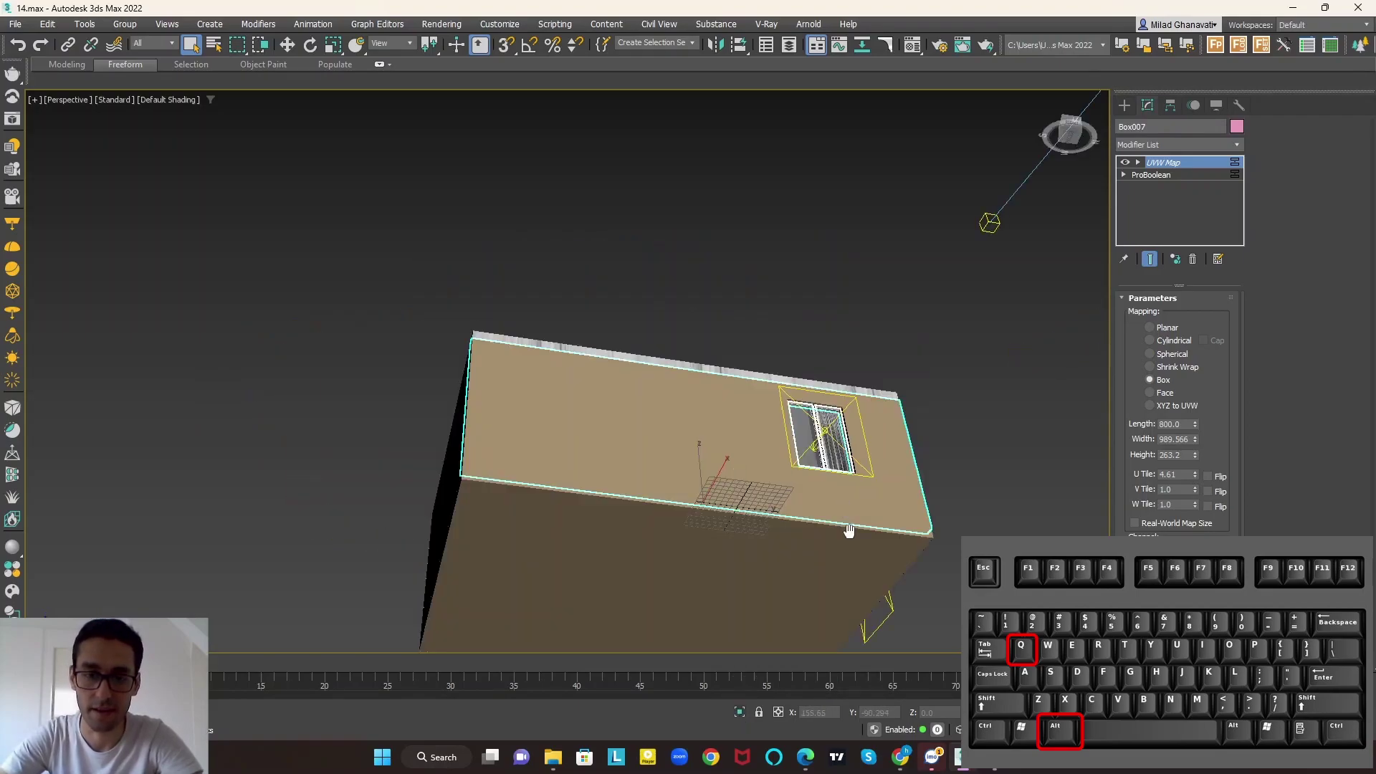
{"action": "middle_click_drag", "start_coordinate": [849, 531], "coordinate": [814, 552], "text": "alt"}
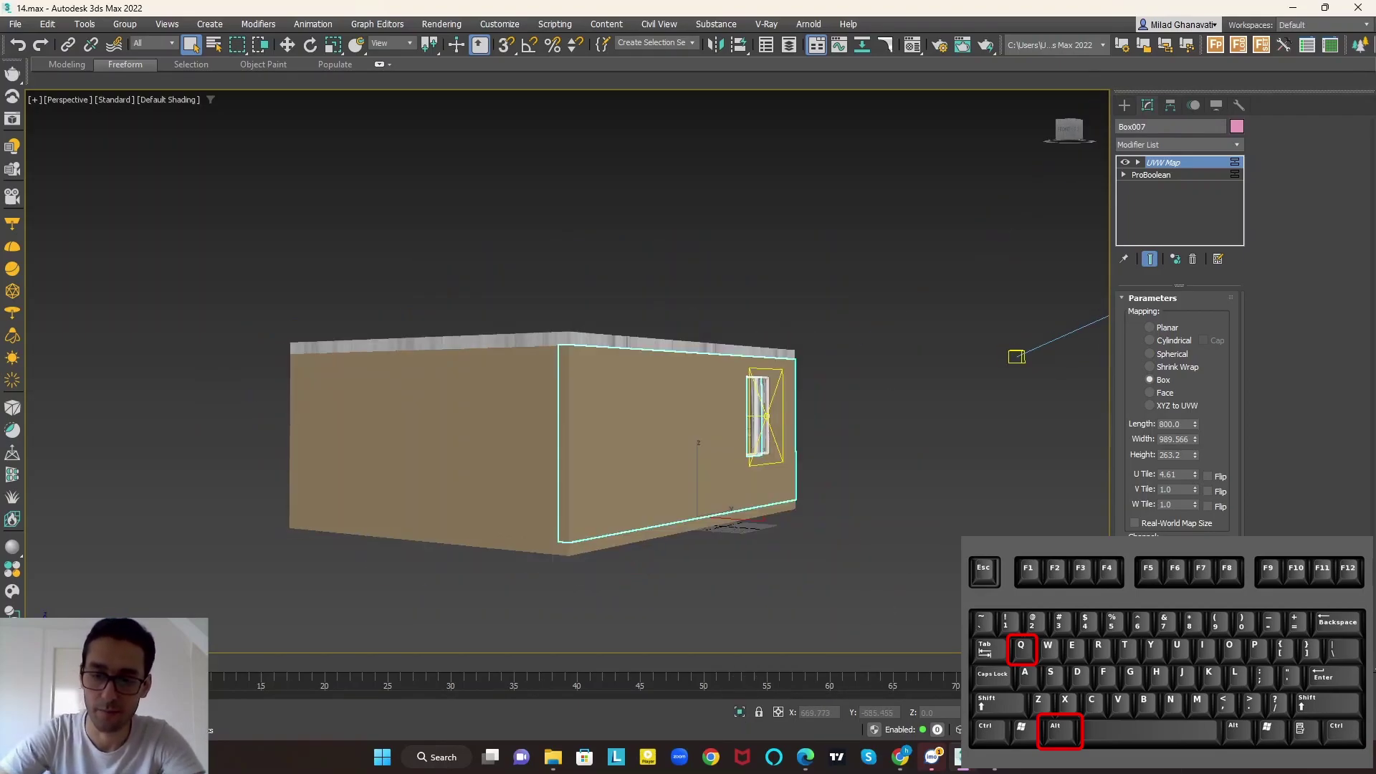
{"action": "left_click", "coordinate": [998, 765]}
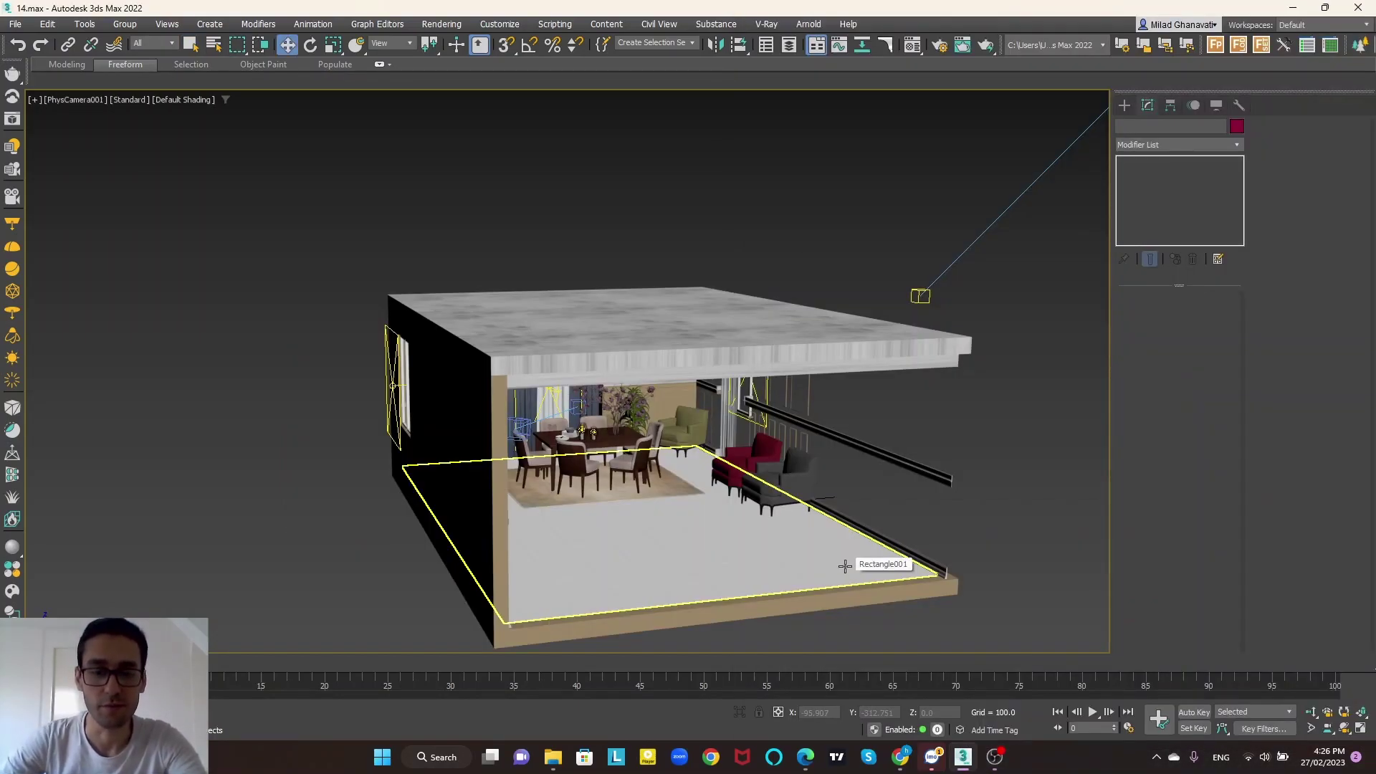
Step: Select the grey armchair and switch from the camera to a free Perspective view
{"action": "left_click", "coordinate": [811, 483]}
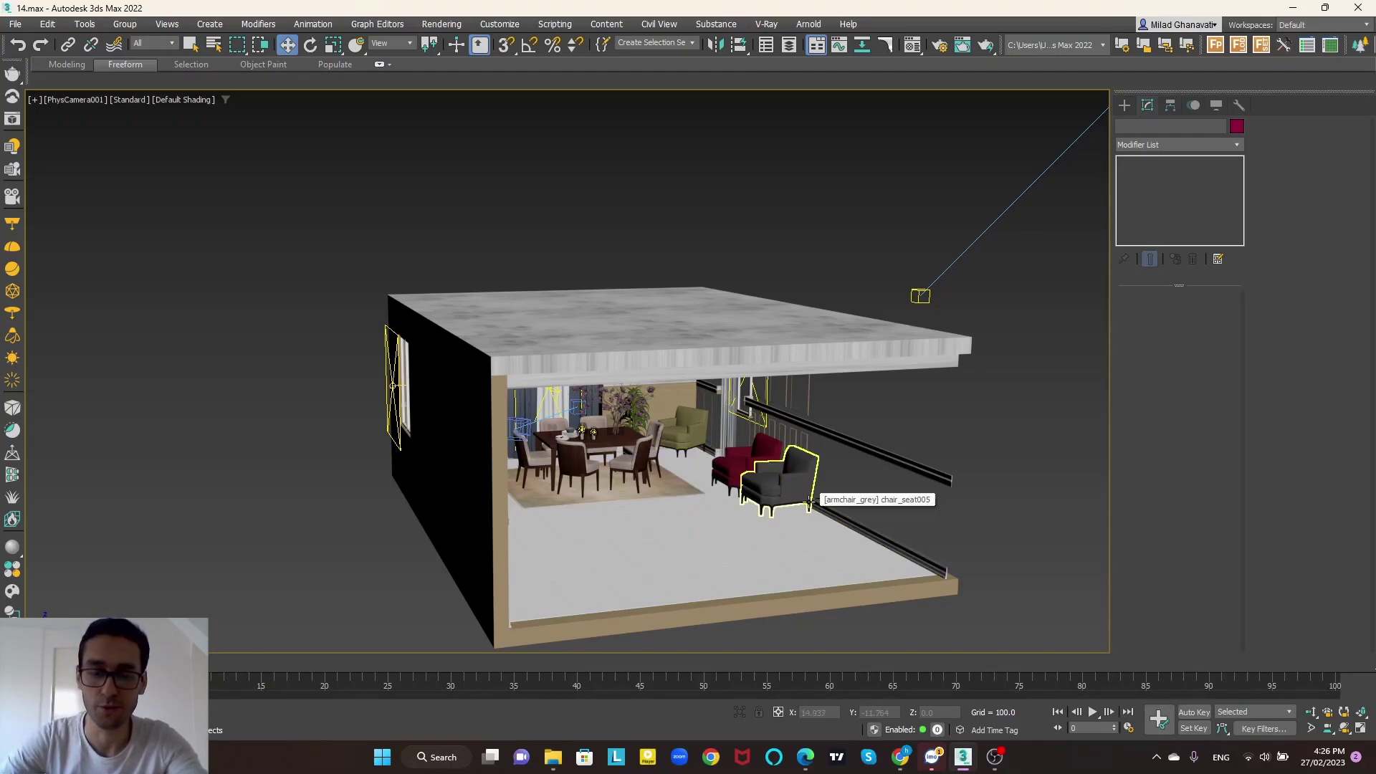
{"action": "key", "text": "shift"}
{"action": "left_click", "coordinate": [458, 516], "text": "shift"}
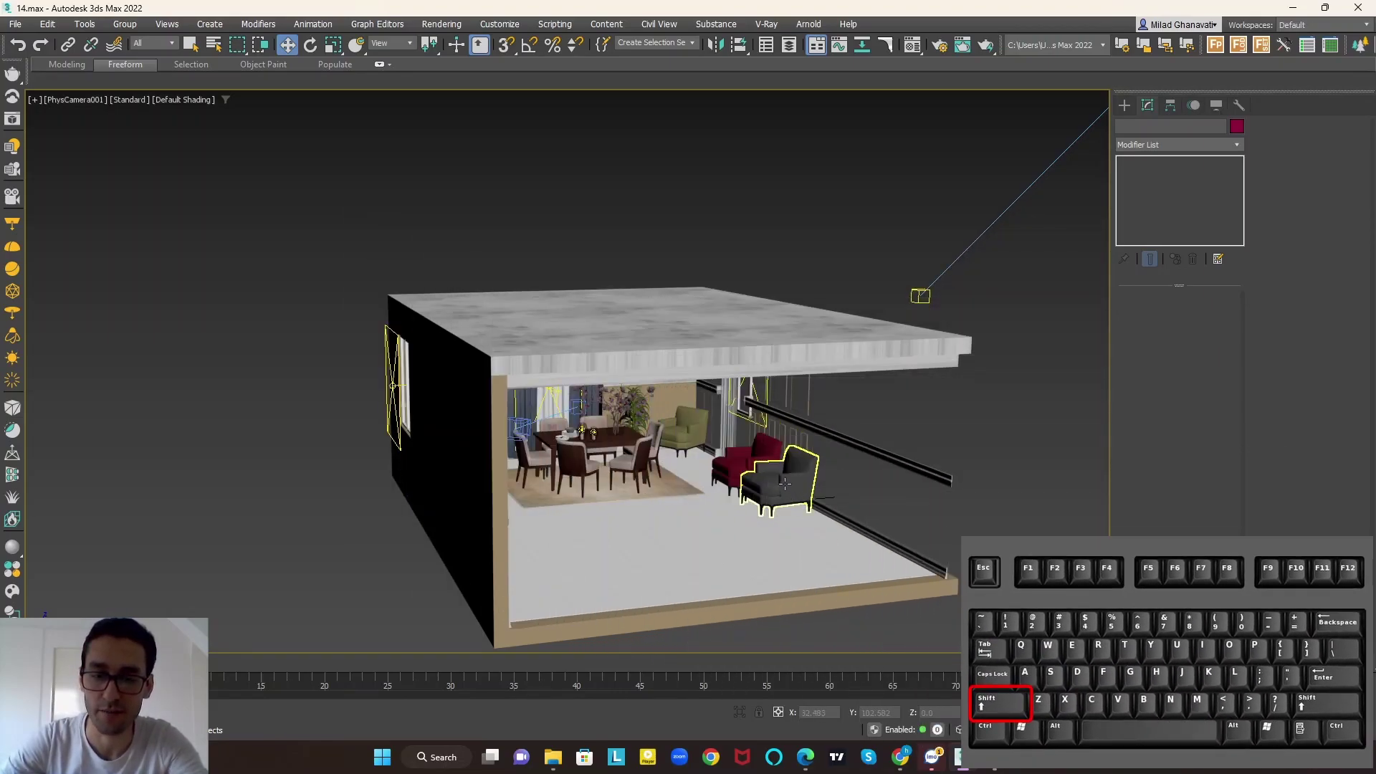
{"action": "left_click", "coordinate": [785, 484]}
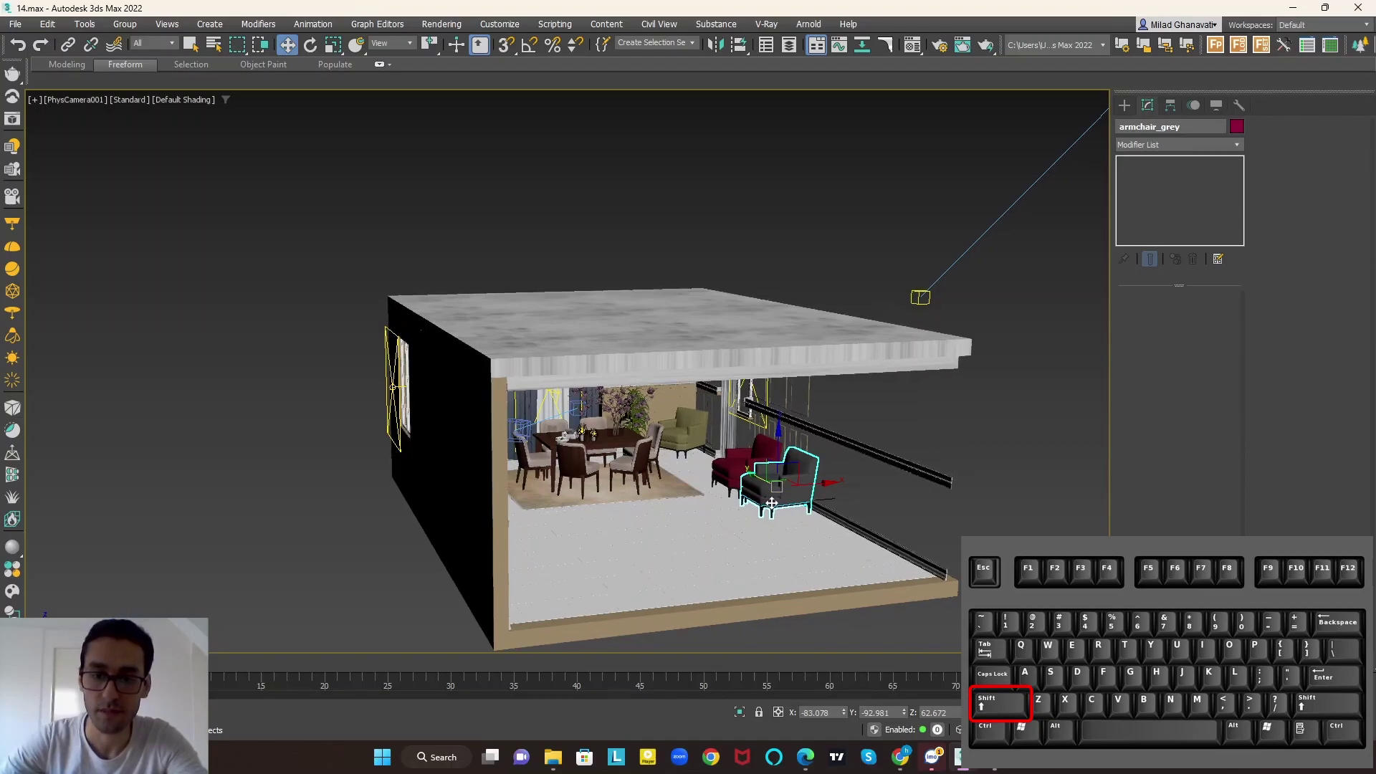
{"action": "key", "text": "p"}
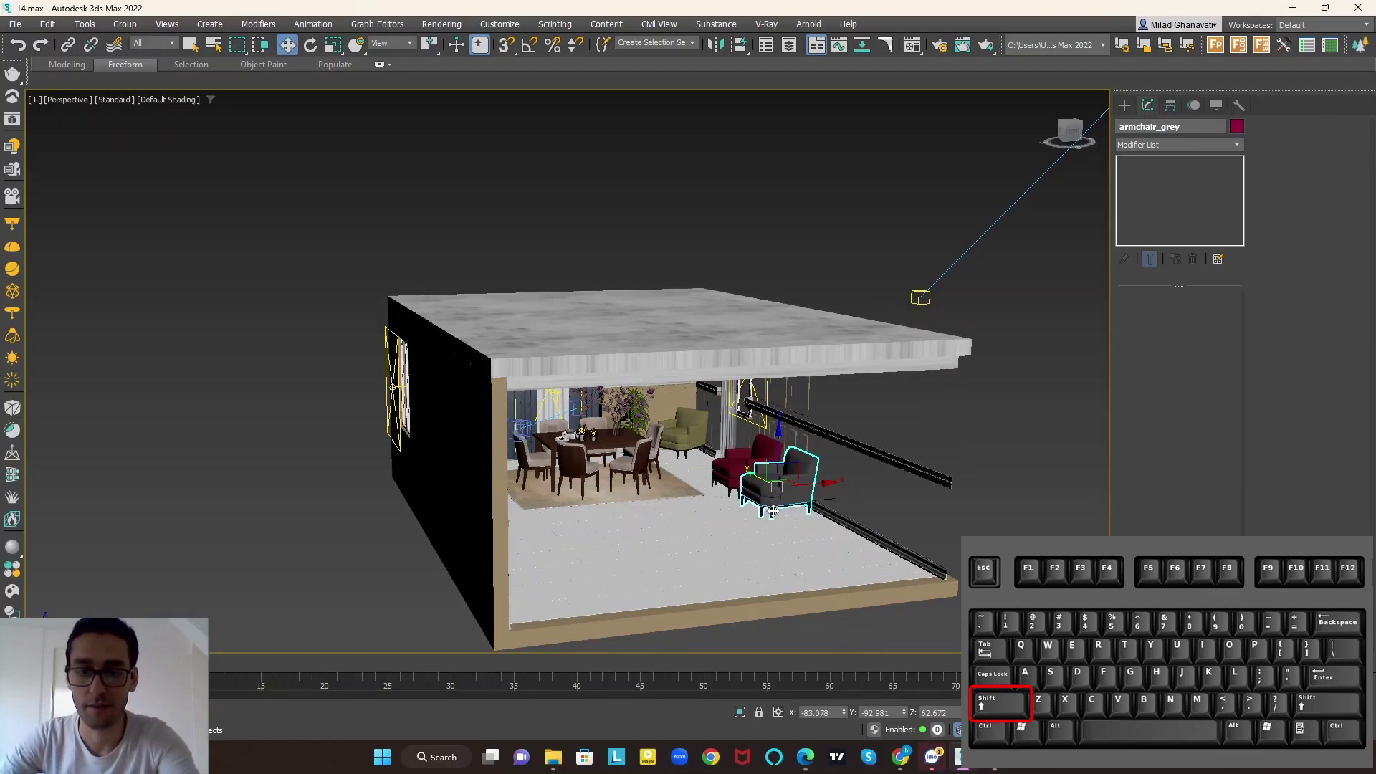
{"action": "scroll", "coordinate": [770, 507], "scroll_direction": "up", "scroll_amount": 5}
{"action": "scroll", "coordinate": [778, 509], "scroll_direction": "up", "scroll_amount": 2}
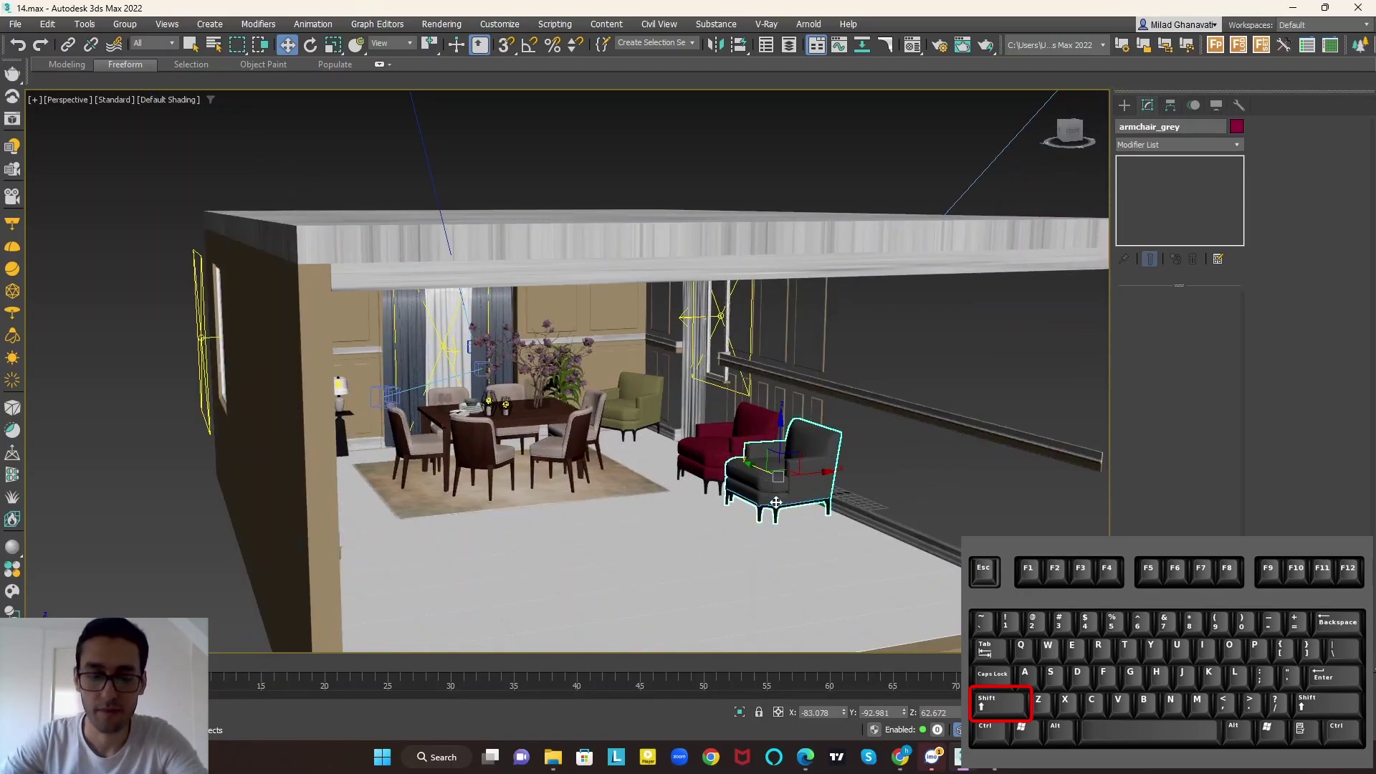
Step: Shift-drag the armchair right and create armchair_grey001 as an Instance
{"action": "mouse_move", "coordinate": [769, 488]}
{"action": "left_mouse_down", "text": "shift"}
{"action": "mouse_move", "coordinate": [813, 496]}
{"action": "mouse_move", "coordinate": [853, 527]}
{"action": "mouse_move", "coordinate": [797, 499]}
{"action": "left_mouse_up", "text": "shift"}
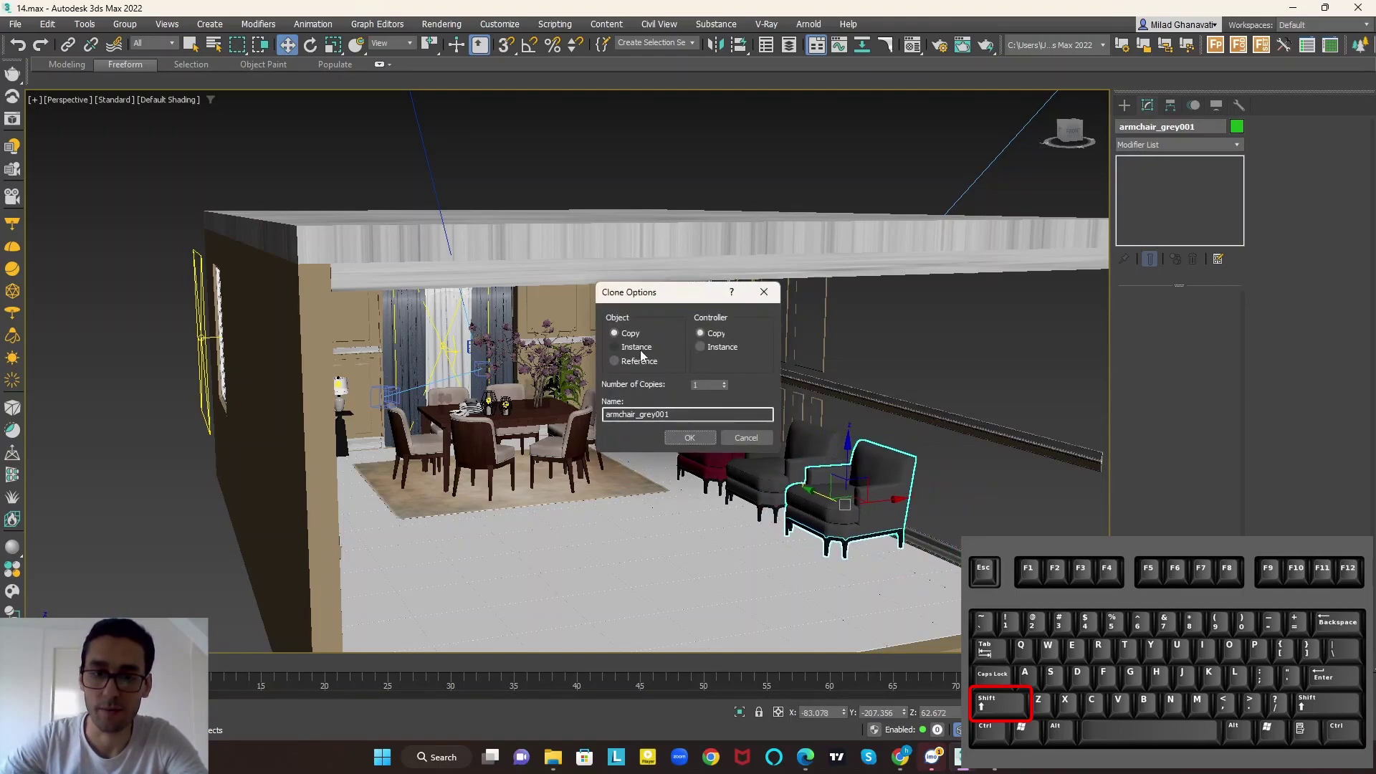
{"action": "left_click", "coordinate": [615, 347]}
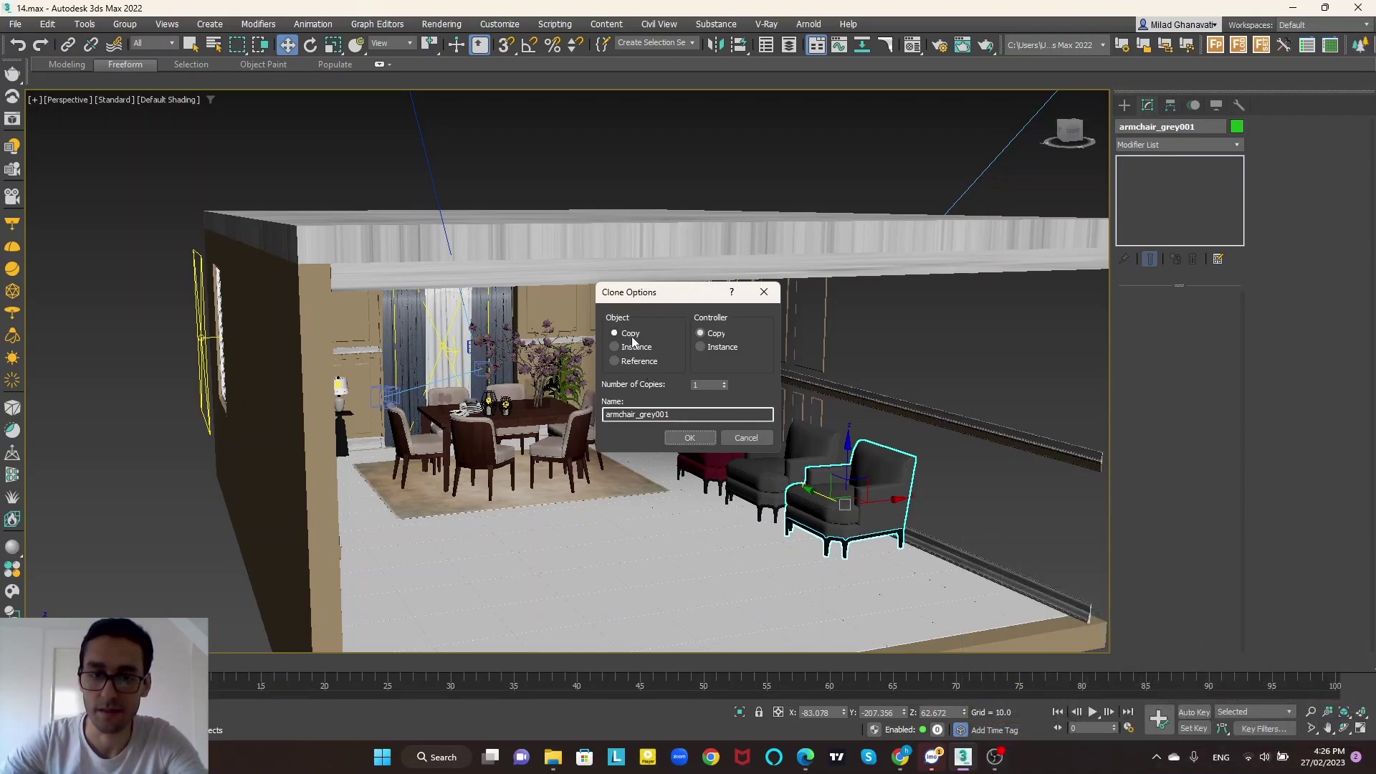
{"action": "left_click", "coordinate": [689, 437]}
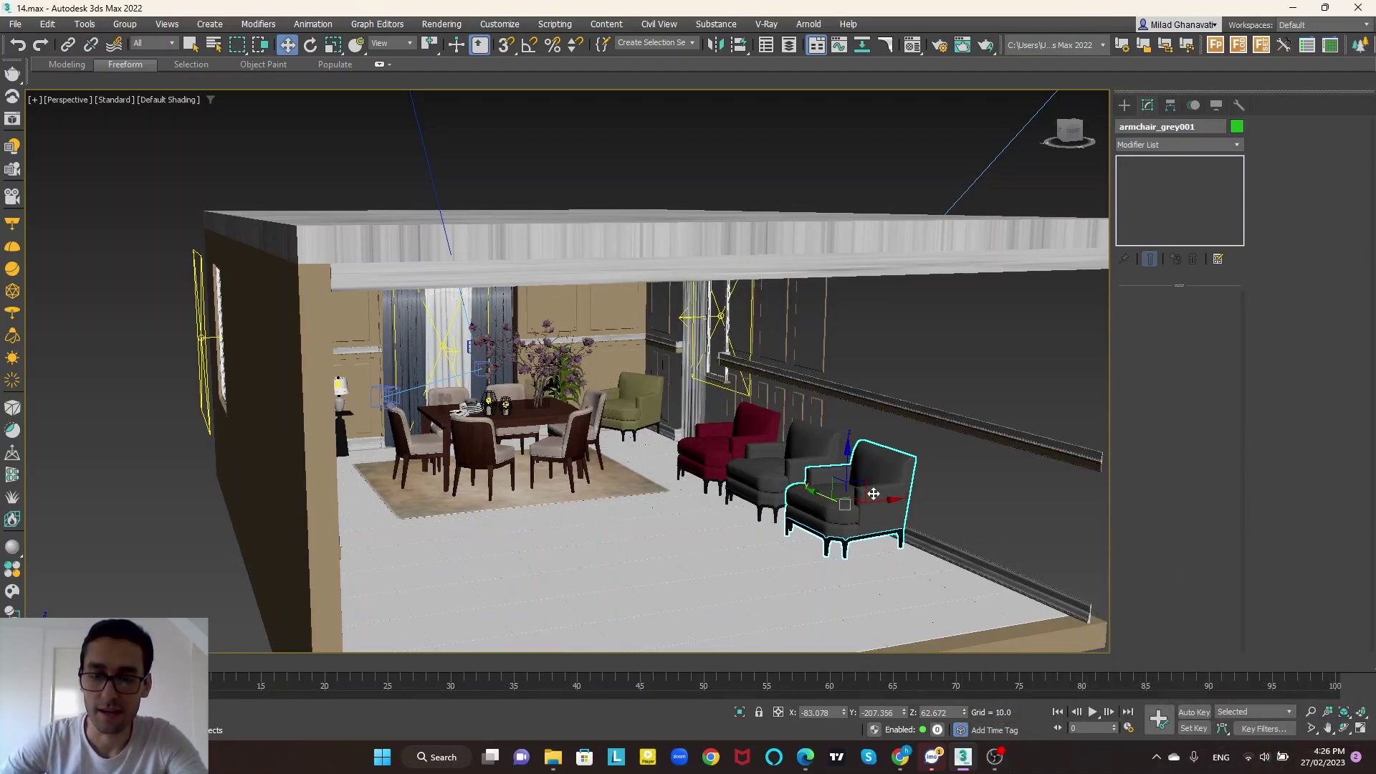
{"action": "key", "text": "ctrl+v"}
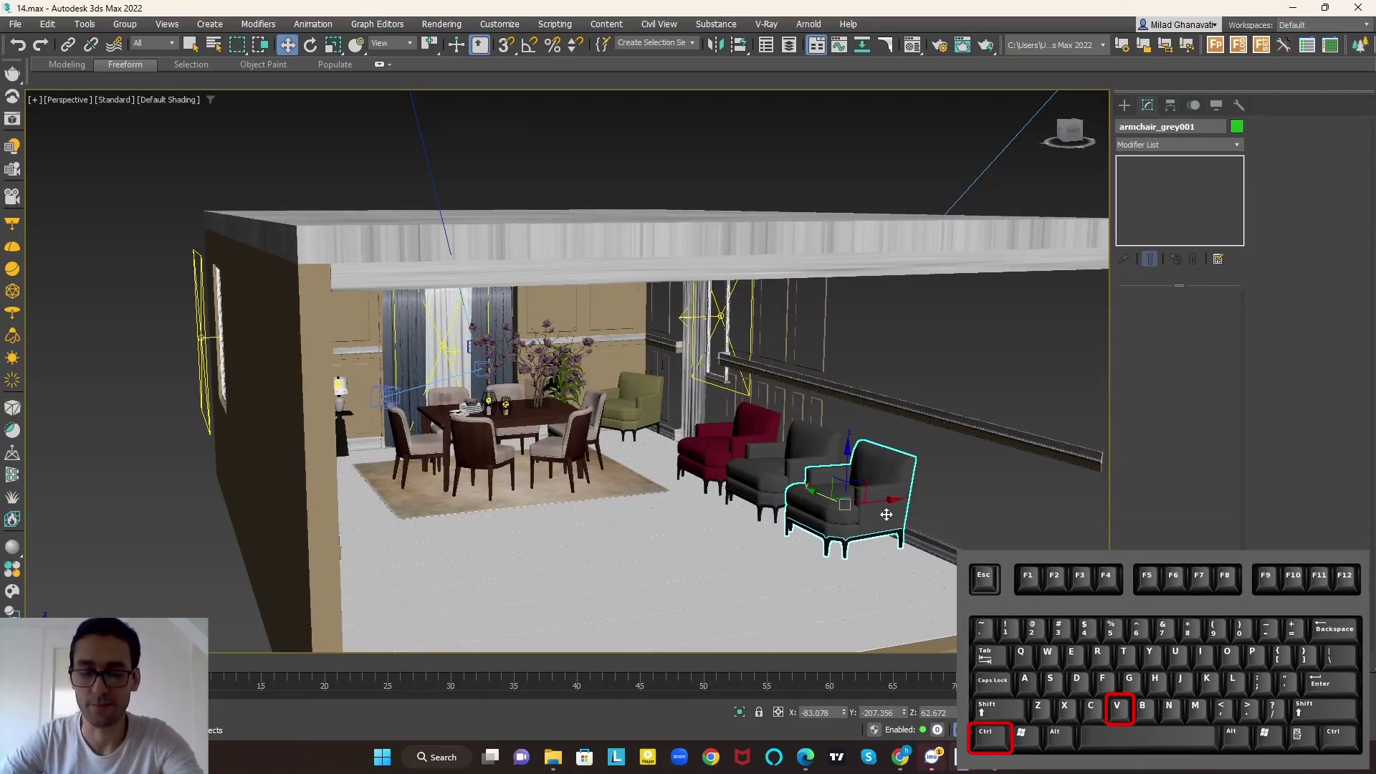
Step: Clone the armchair in place as an independent Copy, armchair_grey002, and nudge it left
{"action": "scroll", "coordinate": [878, 504], "scroll_direction": "up", "scroll_amount": 5}
{"action": "key", "text": "ctrl+v"}
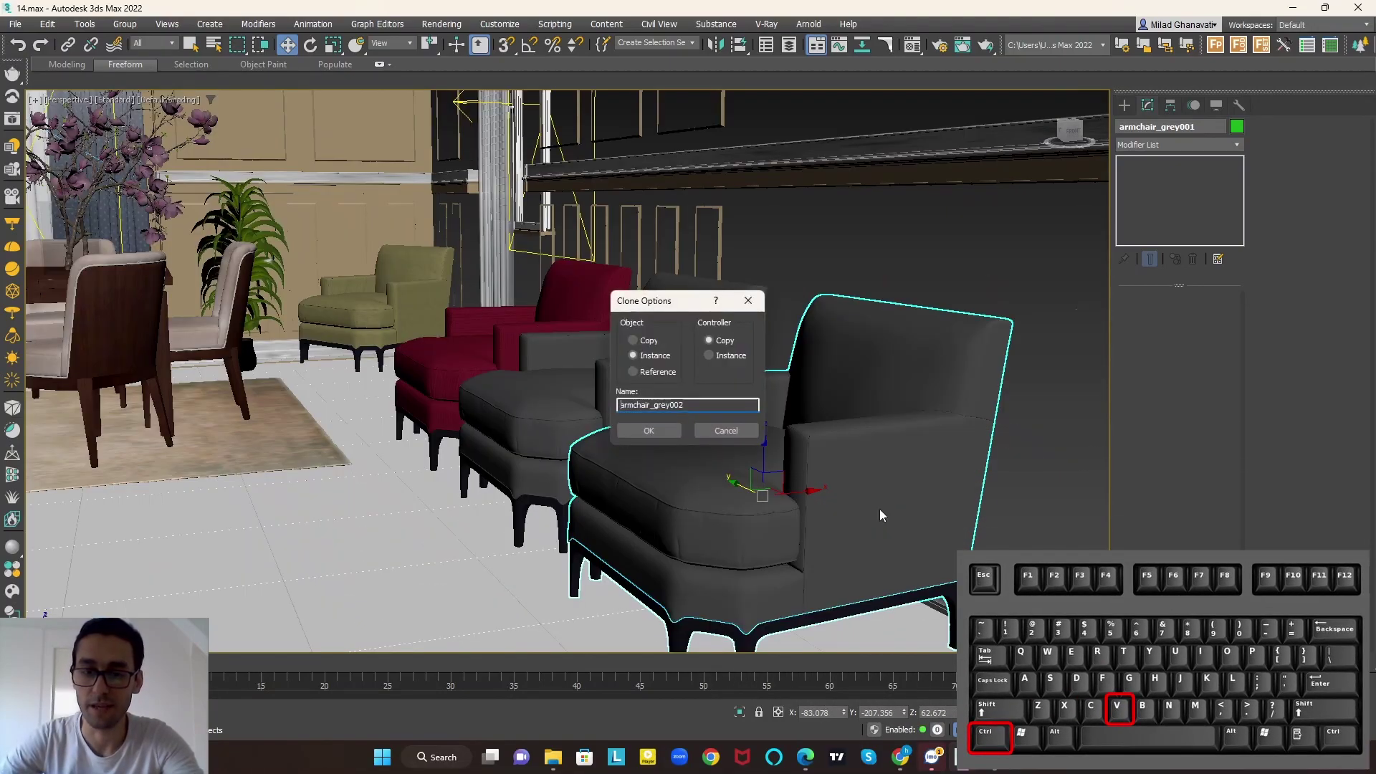
{"action": "left_click", "coordinate": [634, 341]}
{"action": "left_click", "coordinate": [661, 430]}
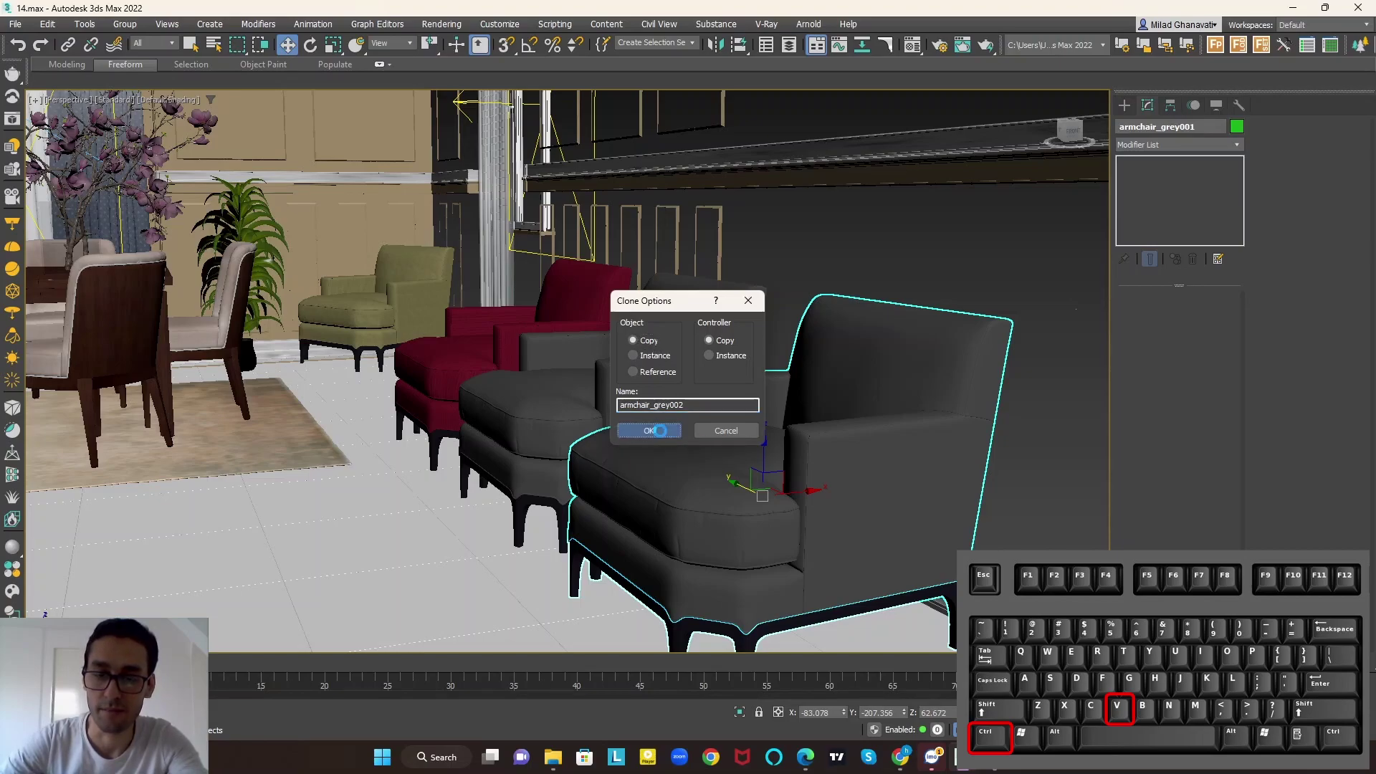
{"action": "scroll", "coordinate": [660, 431], "scroll_direction": "down", "scroll_amount": 5}
{"action": "mouse_move", "coordinate": [692, 466]}
{"action": "left_mouse_down"}
{"action": "mouse_move", "coordinate": [522, 470]}
{"action": "mouse_move", "coordinate": [655, 466]}
{"action": "mouse_move", "coordinate": [579, 468]}
{"action": "left_mouse_up"}
{"action": "key", "text": "shift+q"}
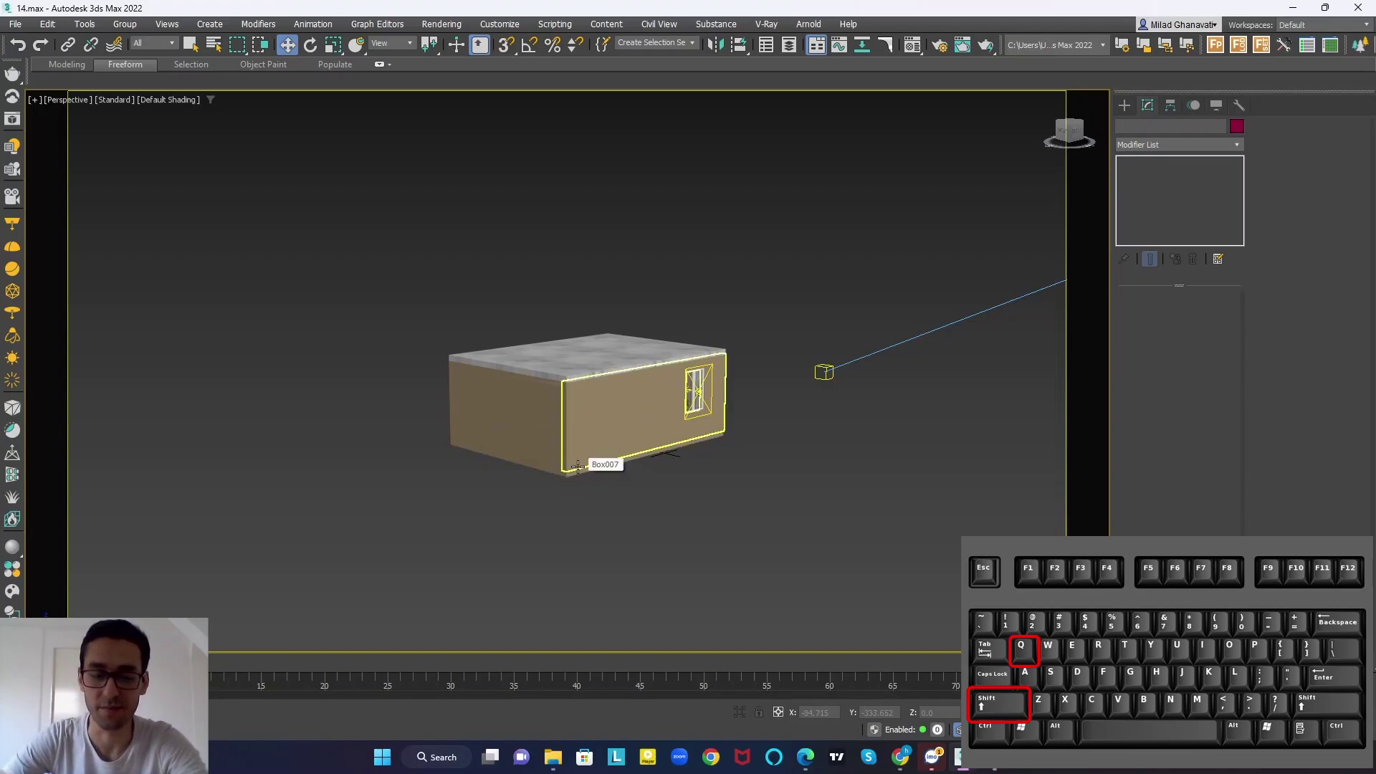
Step: Quick-render the VRayCam001 dining-room view, close the result, and select the right window object
{"action": "key", "text": "c"}
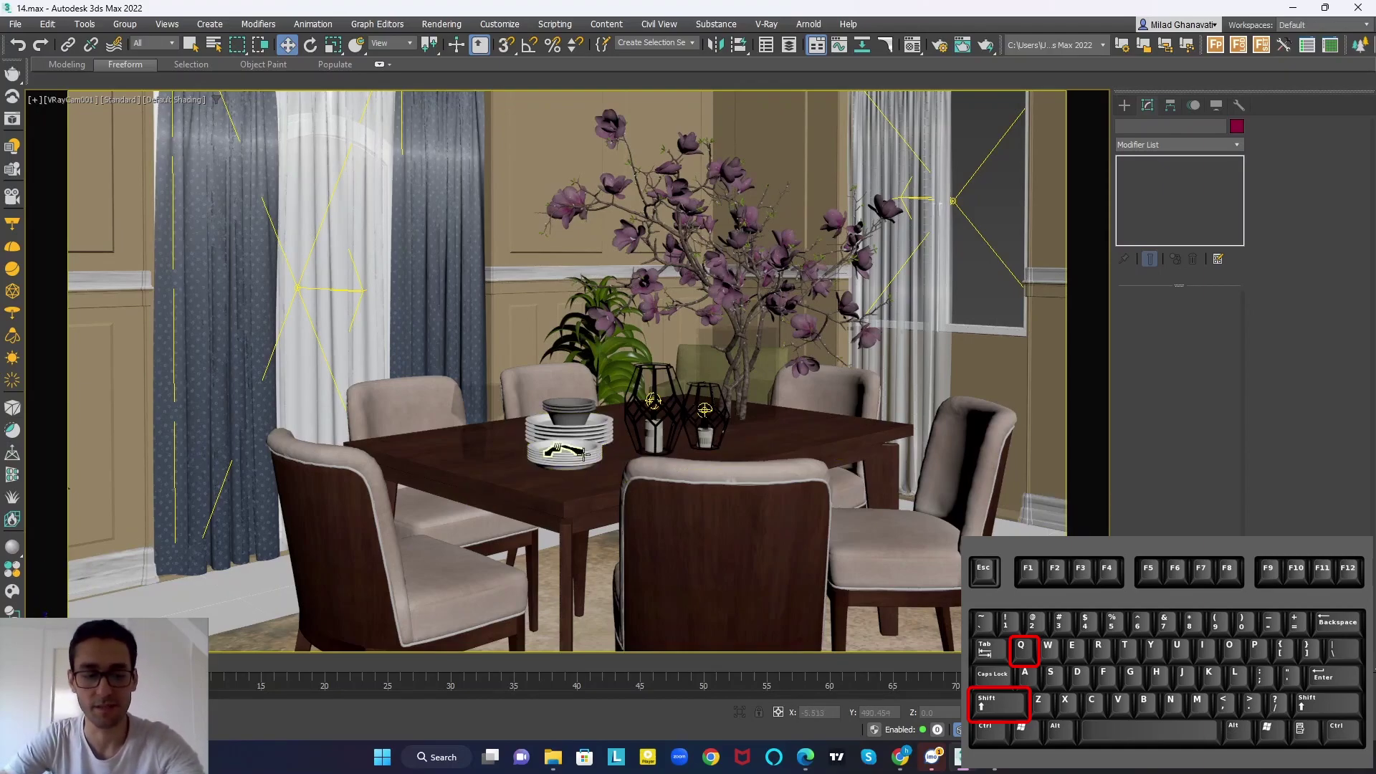
{"action": "key", "text": "shift+q"}
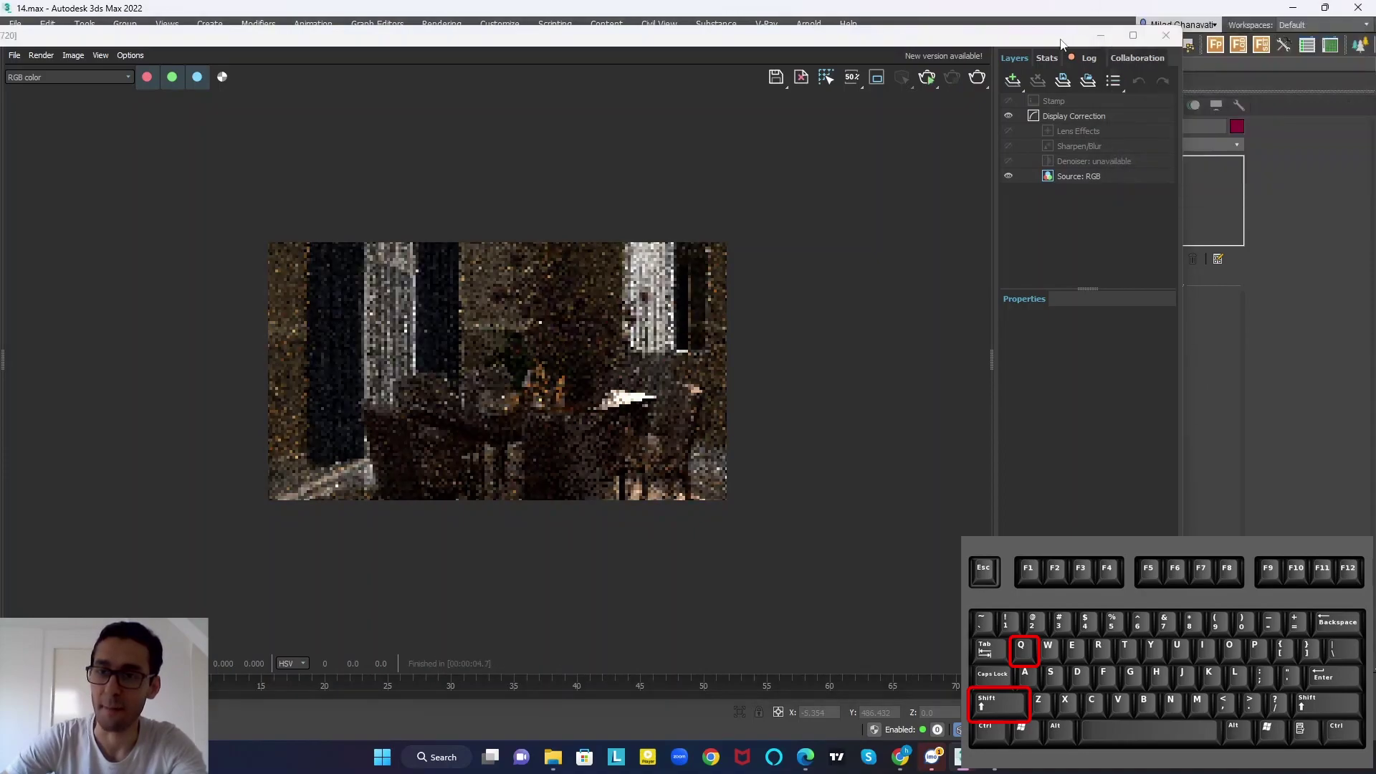
{"action": "left_click", "coordinate": [1166, 35]}
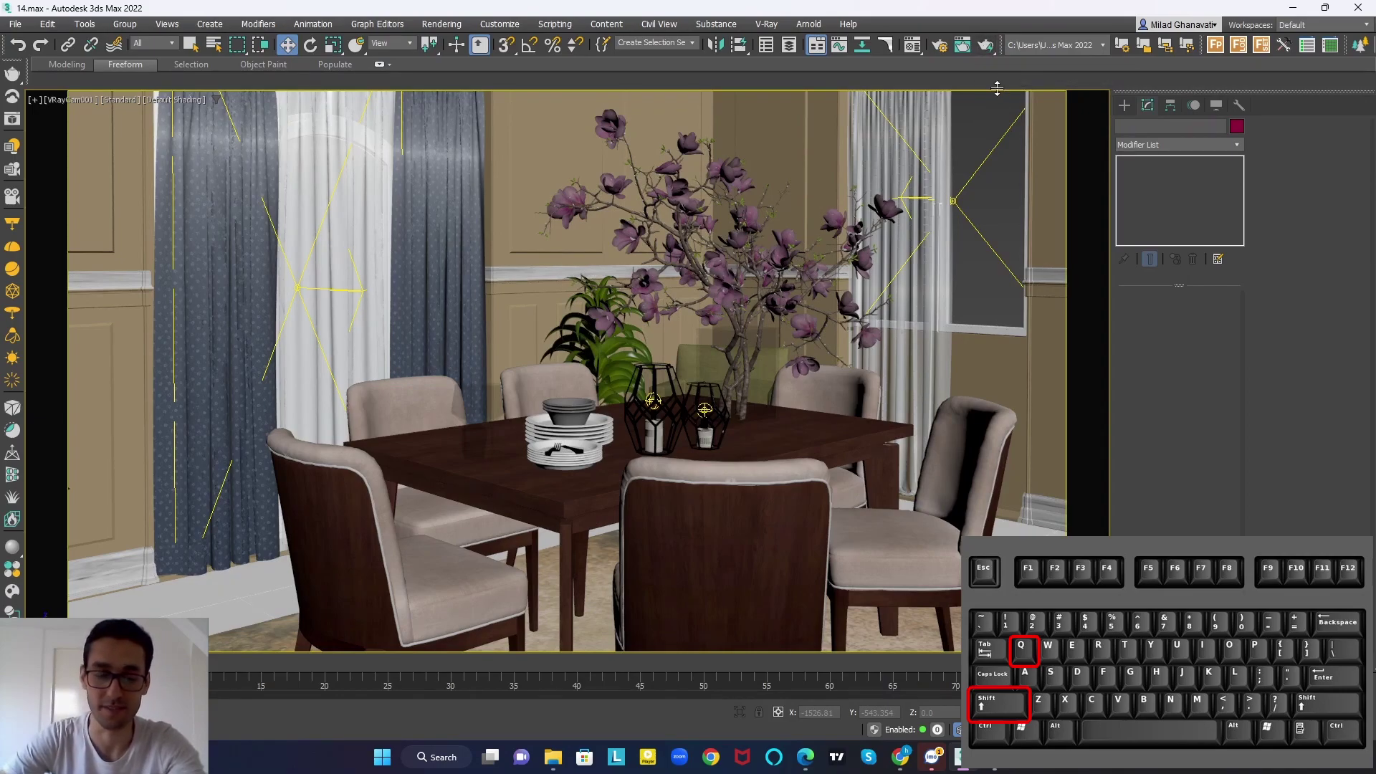
{"action": "left_click", "coordinate": [1029, 190]}
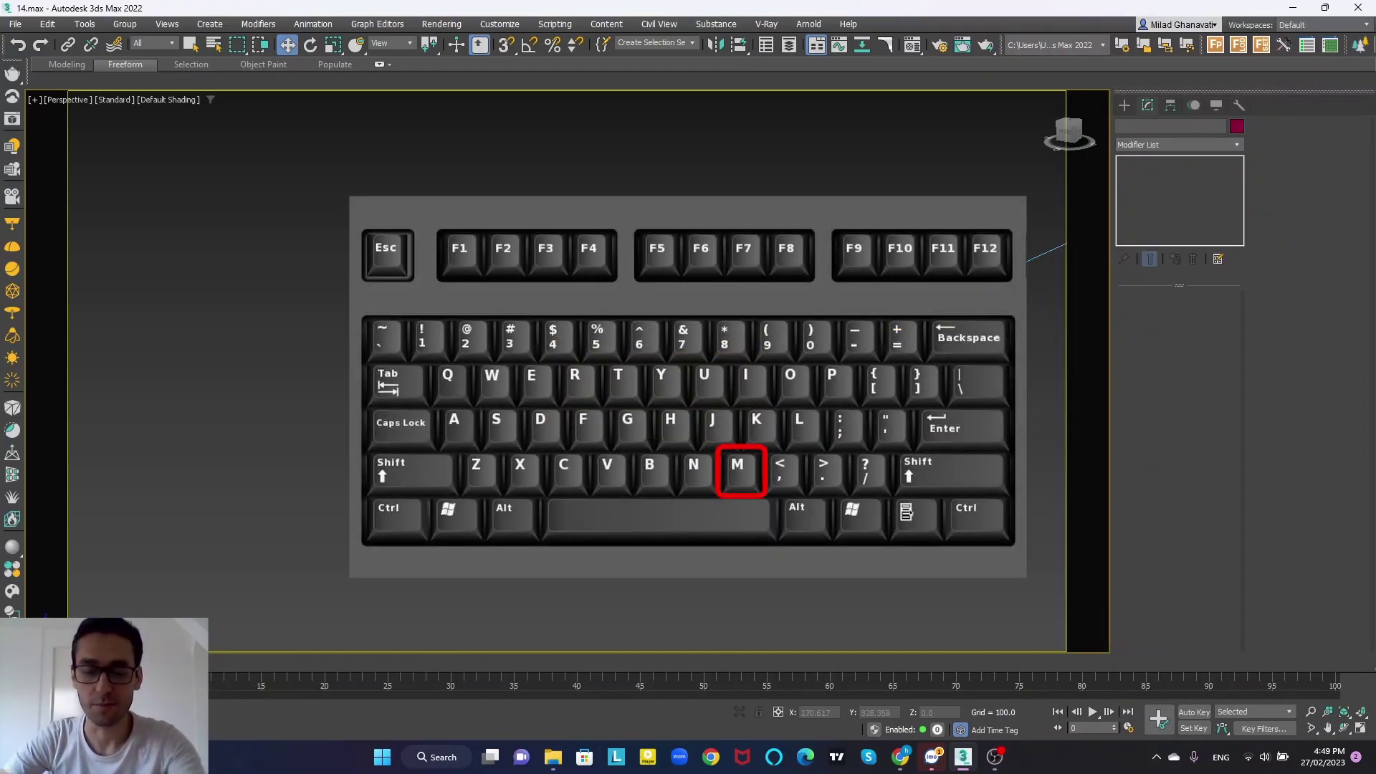
{"action": "key", "text": "m"}
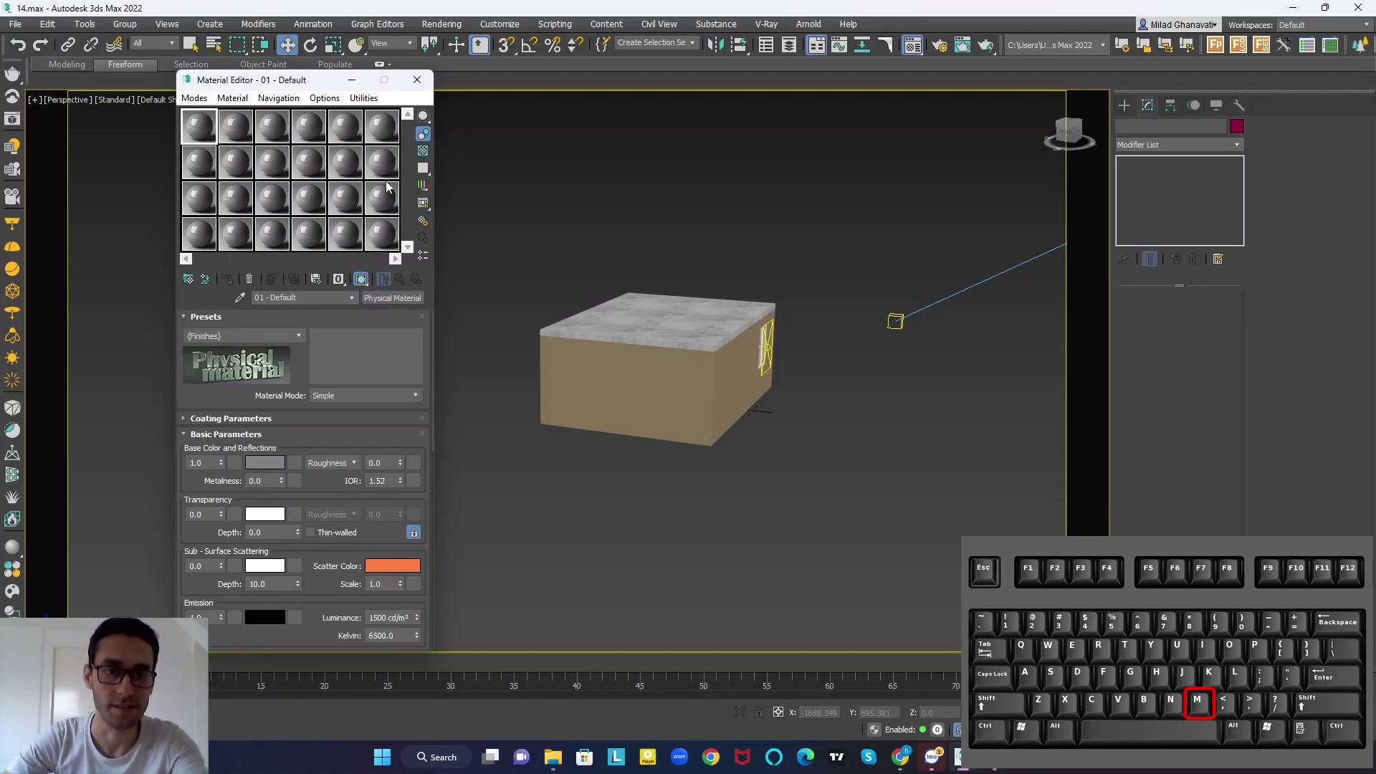
{"action": "left_click", "coordinate": [417, 80]}
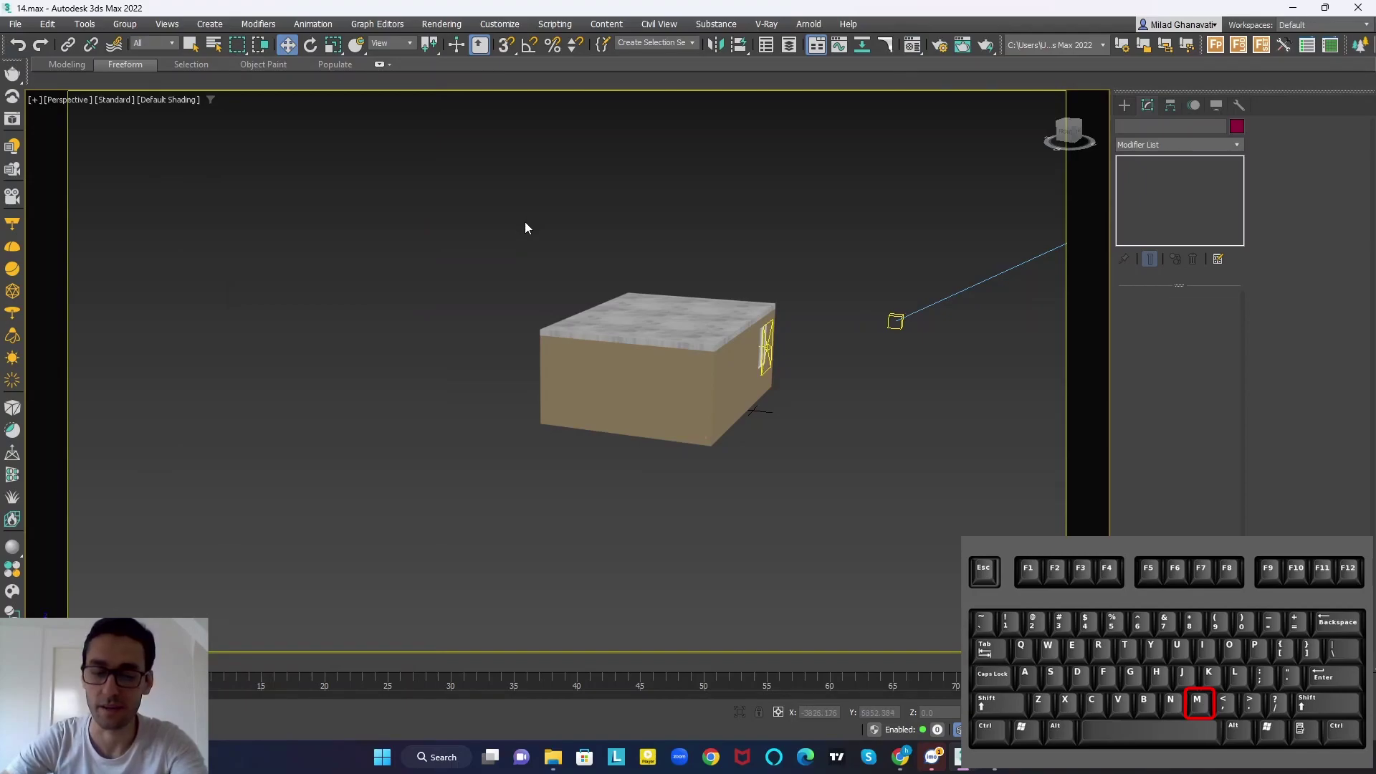
{"action": "left_click", "coordinate": [913, 48]}
{"action": "left_click", "coordinate": [418, 80]}
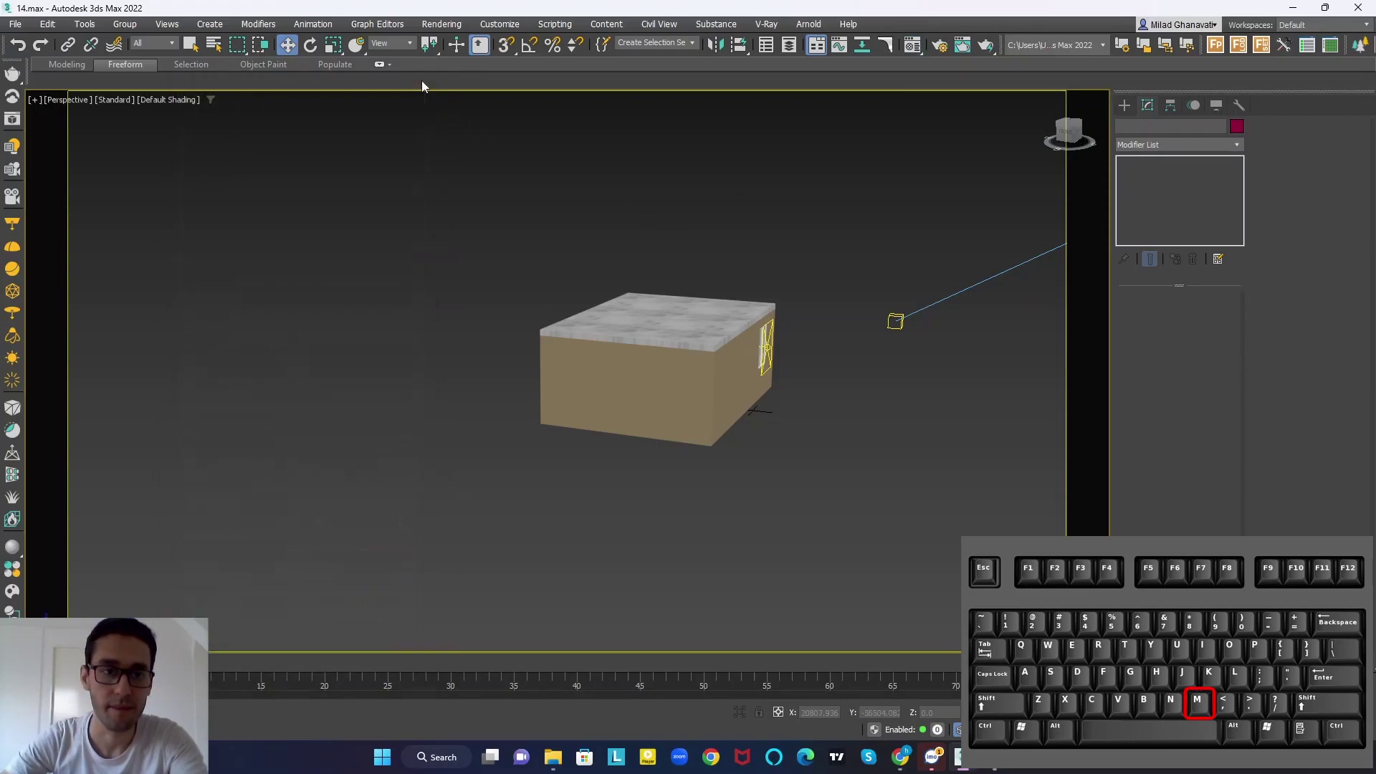
Step: Switch to the dining-room camera view and nudge it slightly left and up
{"action": "key", "text": "c"}
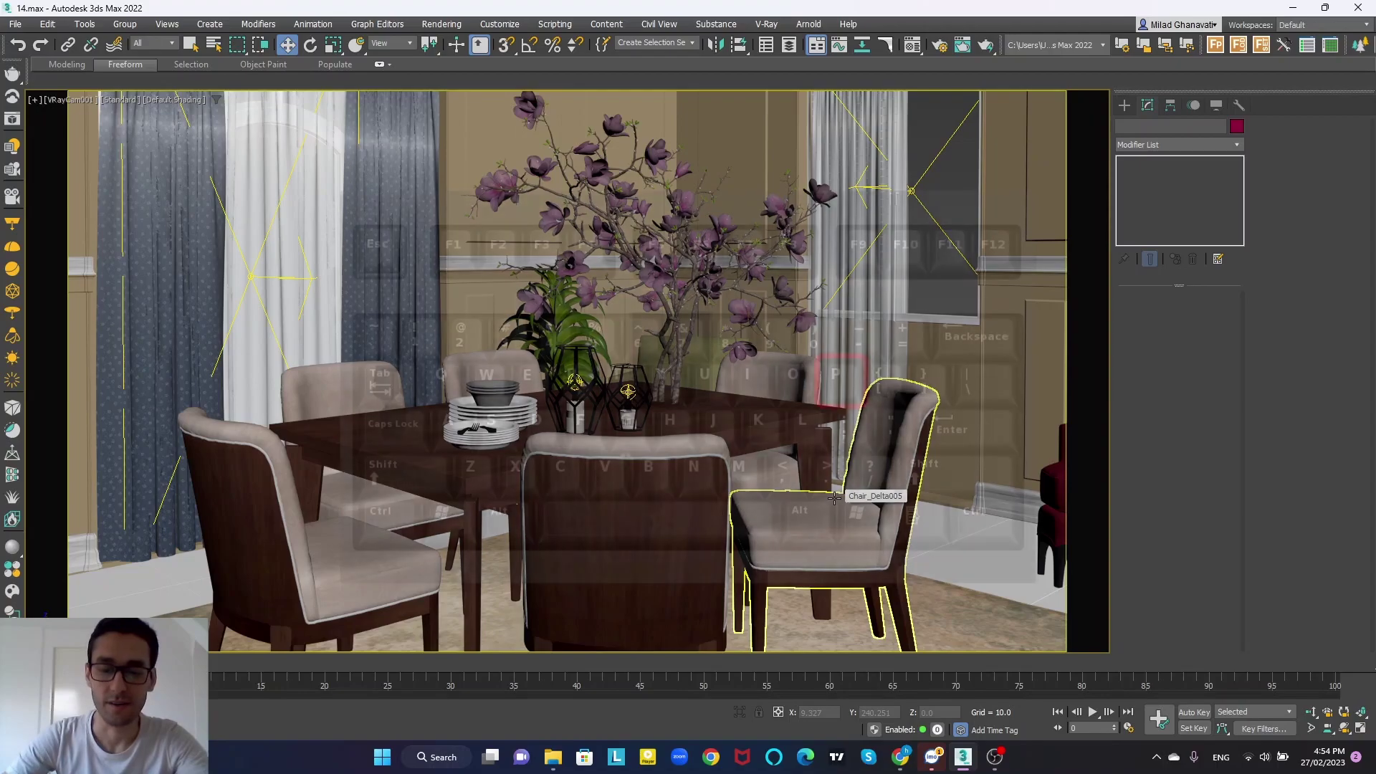
{"action": "key", "text": "p"}
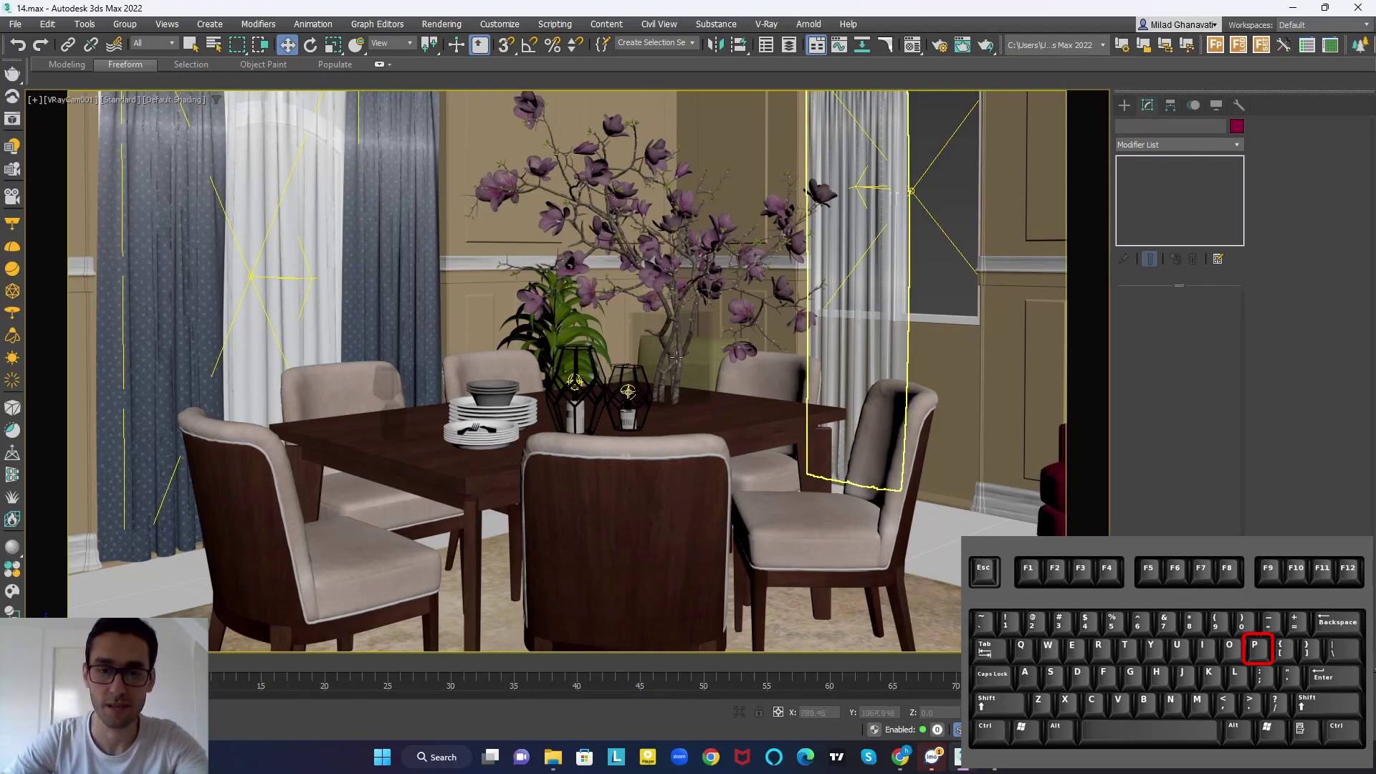
{"action": "scroll", "coordinate": [650, 398], "scroll_direction": "up", "scroll_amount": 2}
{"action": "middle_click_drag", "start_coordinate": [692, 433], "coordinate": [605, 410]}
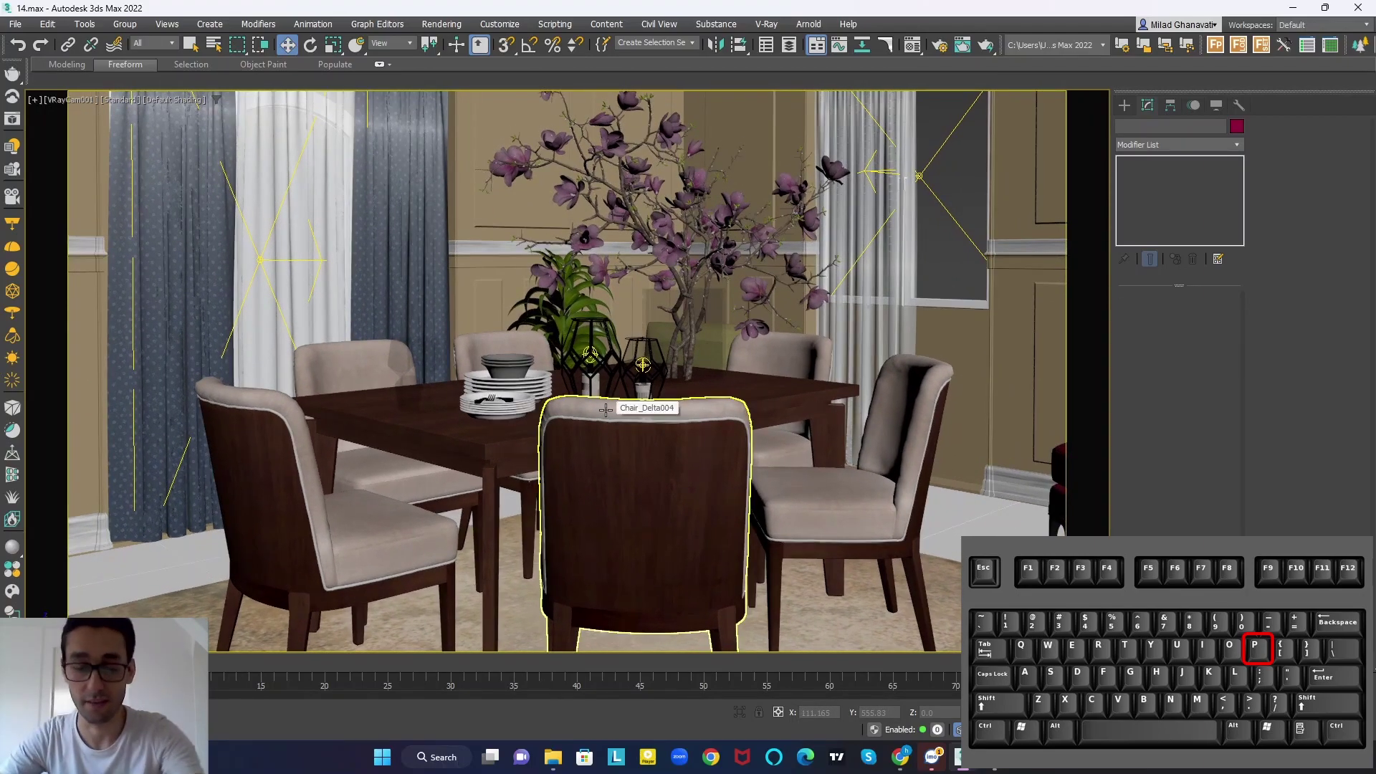
Step: Return to a free perspective view, orbit out over the house, and zoom extents on the light
{"action": "key", "text": "p"}
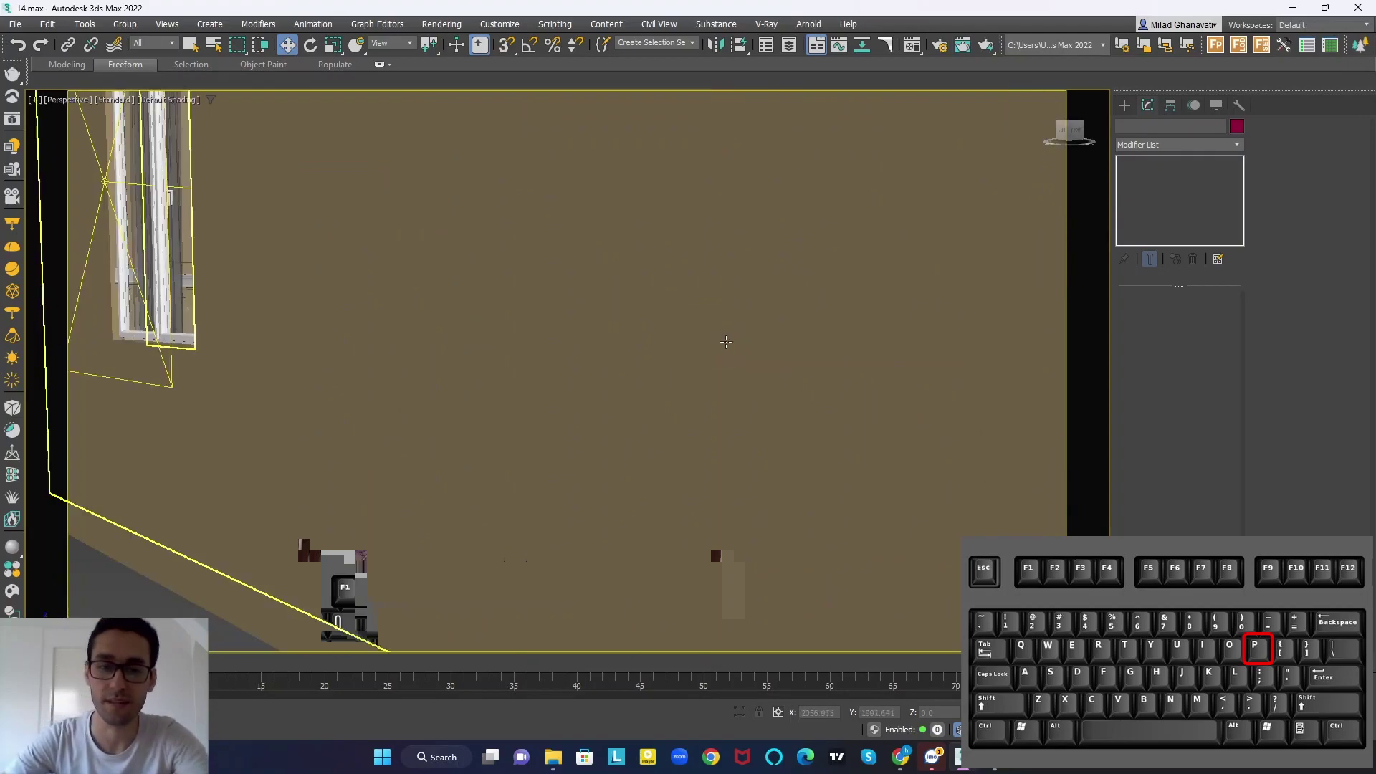
{"action": "middle_click_drag", "start_coordinate": [915, 323], "coordinate": [705, 397], "text": "alt"}
{"action": "scroll", "coordinate": [528, 384], "scroll_direction": "down", "scroll_amount": 5}
{"action": "scroll", "coordinate": [706, 397], "scroll_direction": "down", "scroll_amount": 10}
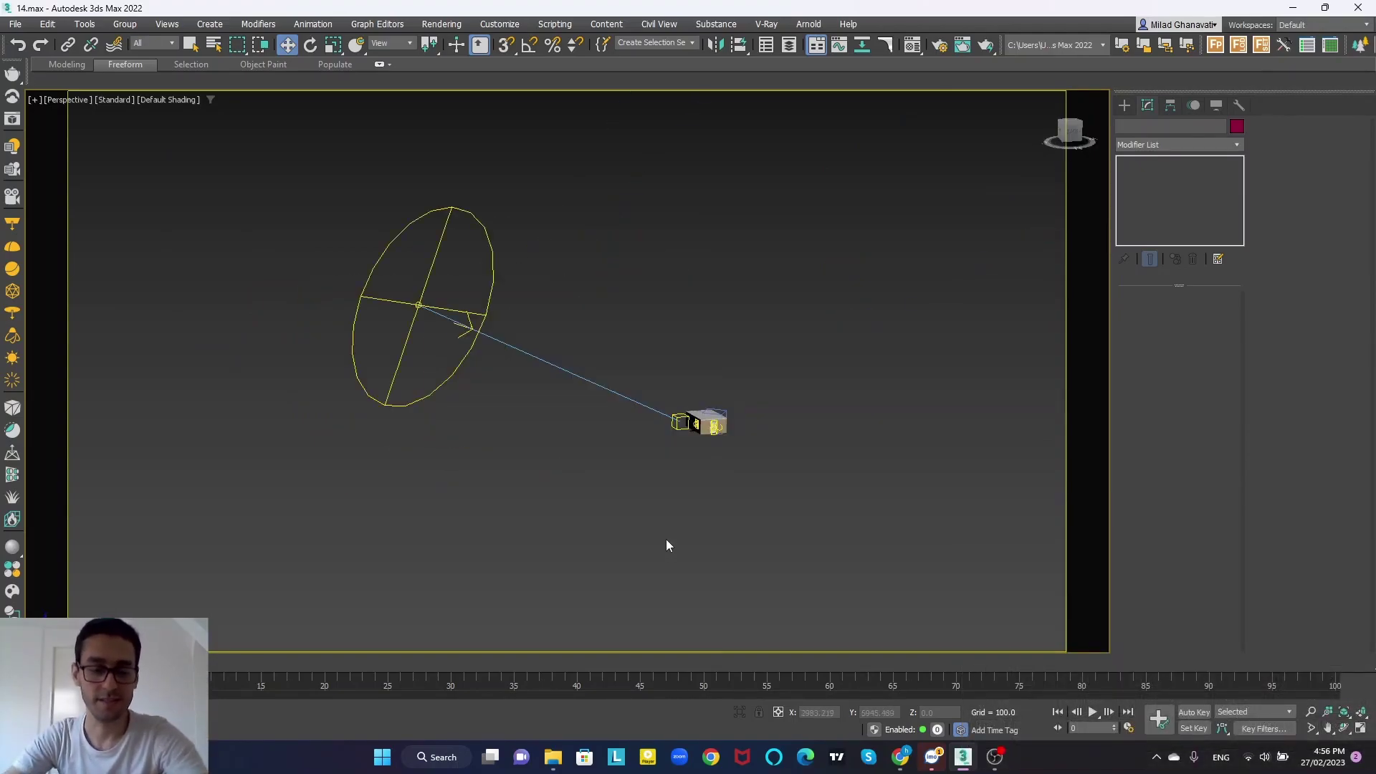
{"action": "key", "text": "z"}
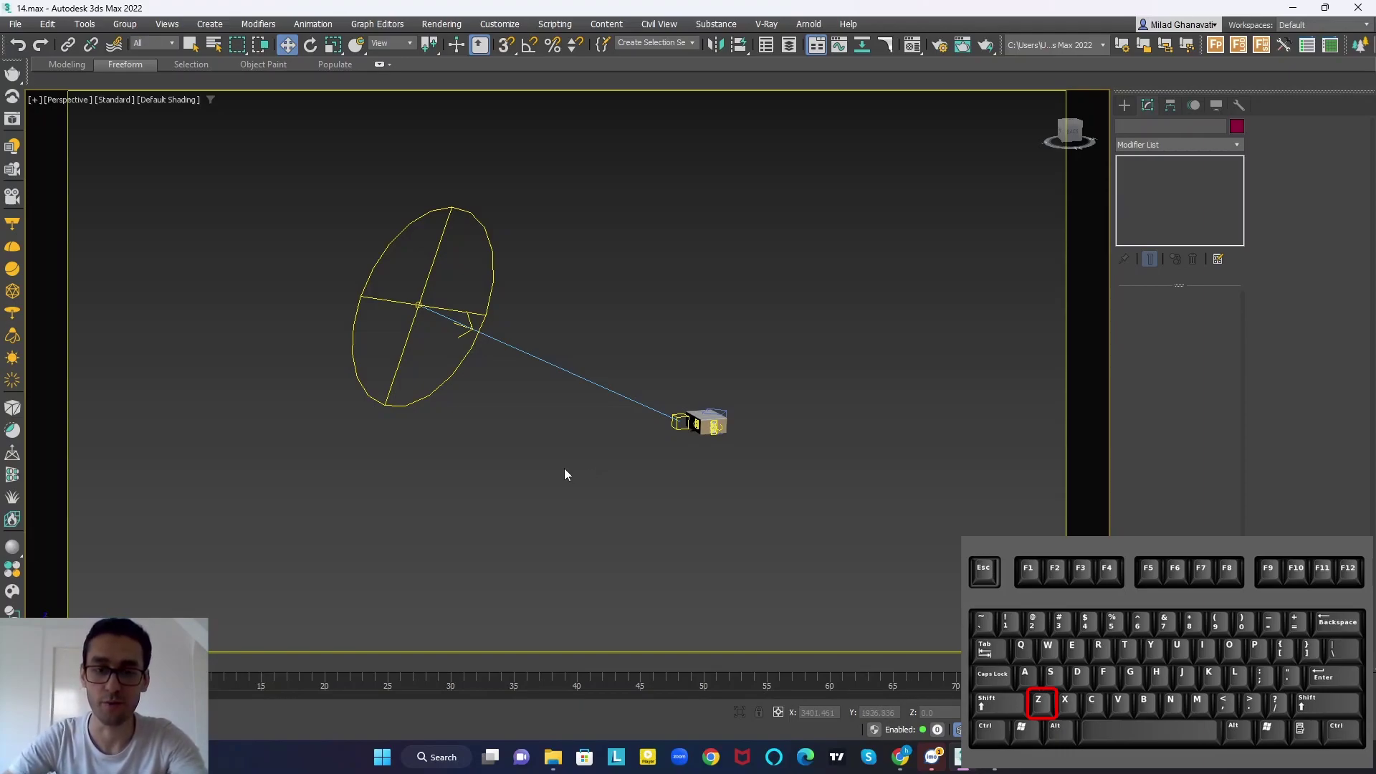
Step: Pan the light and house out of view, reframe them with Z, then orbit to a new angle
{"action": "scroll", "coordinate": [565, 474], "scroll_direction": "up", "scroll_amount": 2}
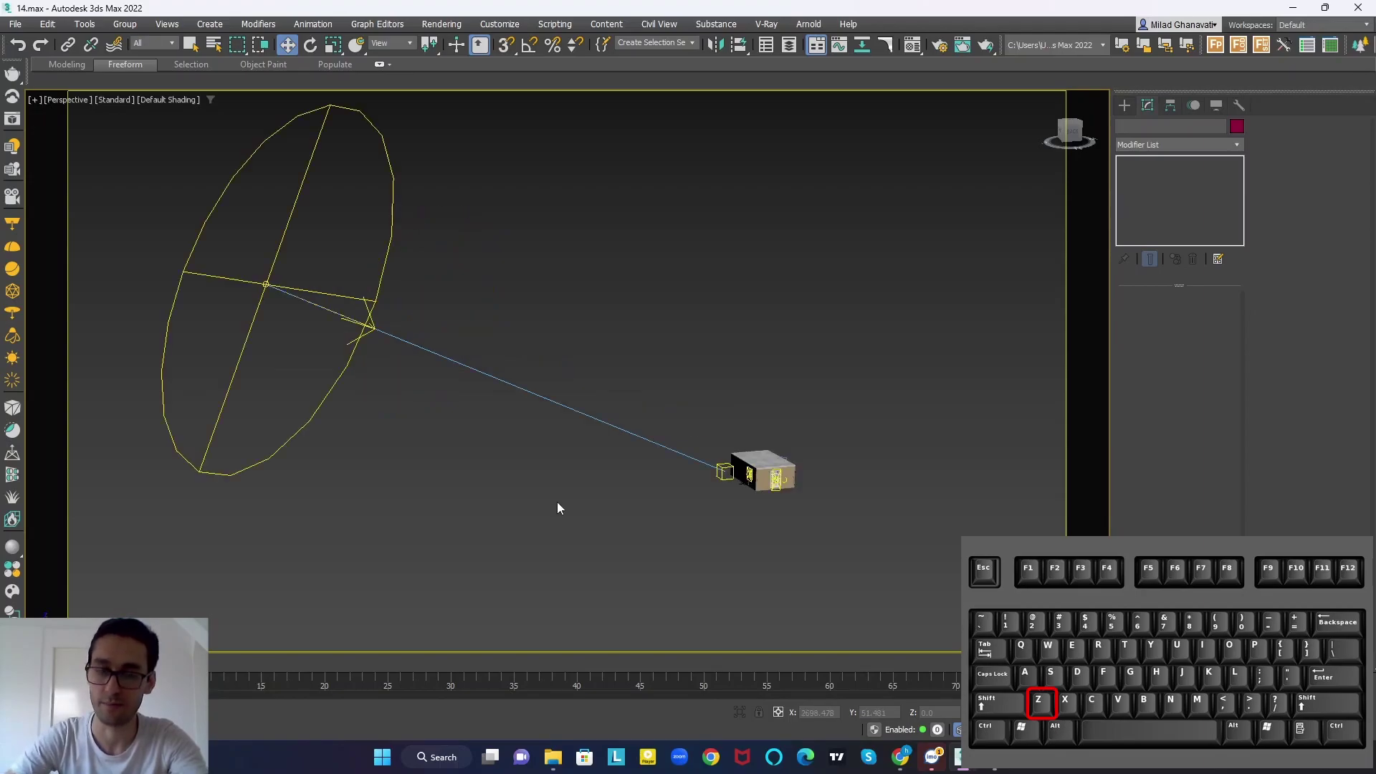
{"action": "scroll", "coordinate": [557, 502], "scroll_direction": "down", "scroll_amount": 6}
{"action": "middle_click_drag", "start_coordinate": [453, 496], "coordinate": [1037, 505]}
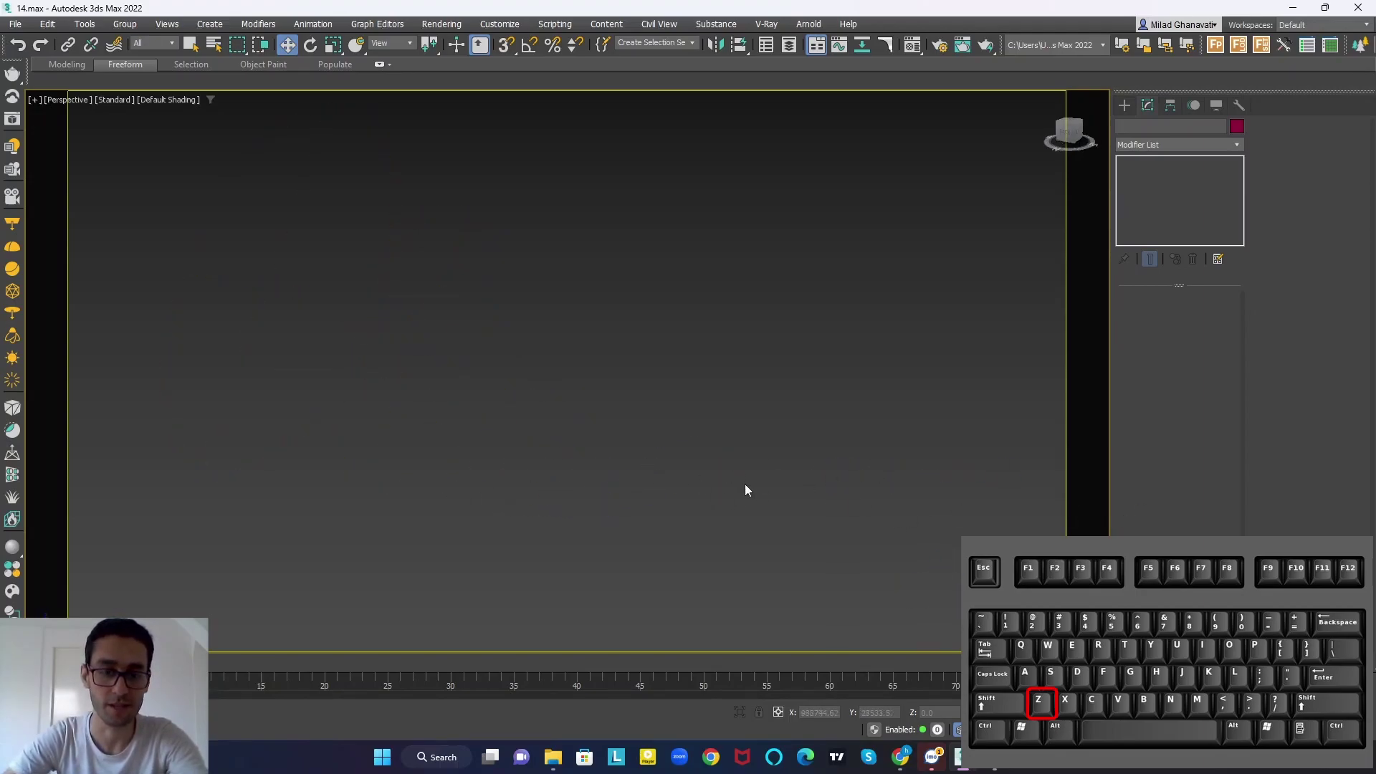
{"action": "middle_click_drag", "start_coordinate": [745, 484], "coordinate": [554, 460], "text": "alt"}
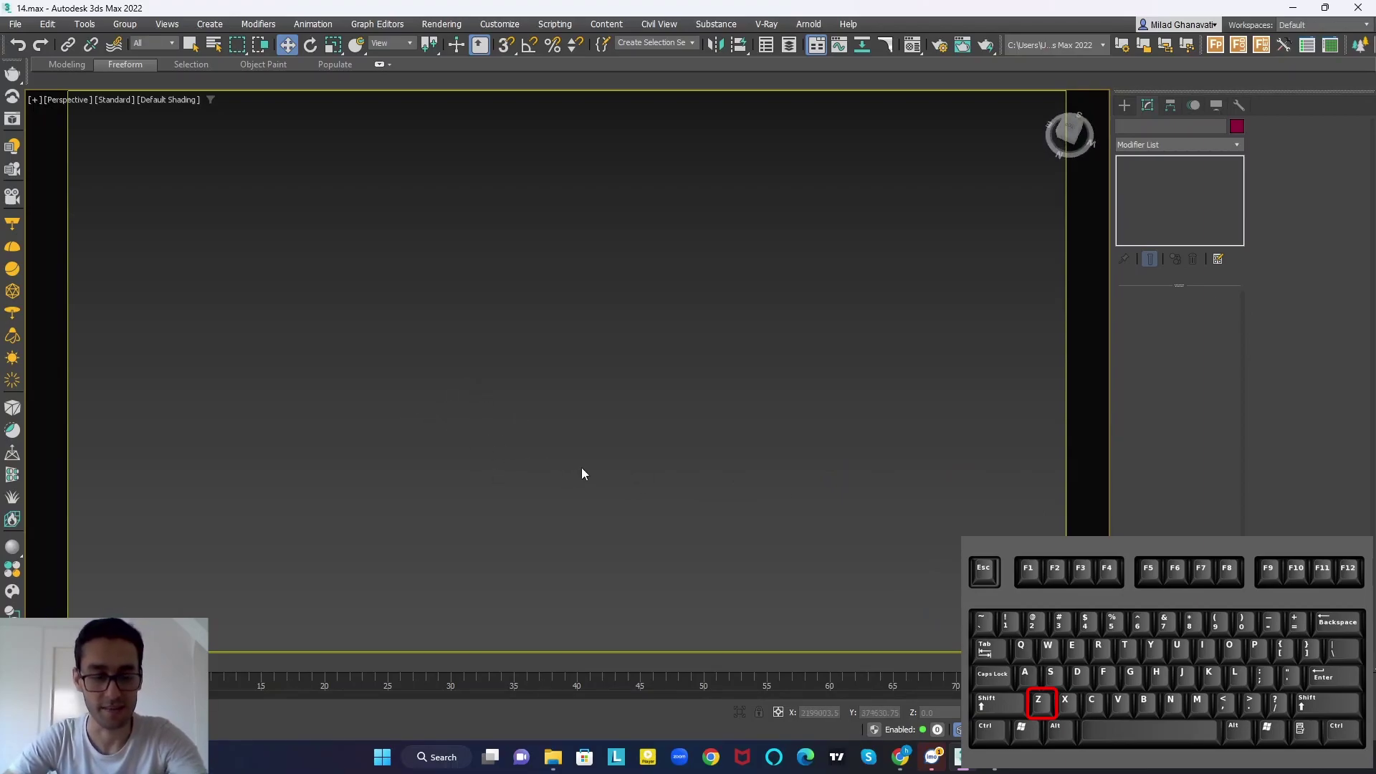
{"action": "key", "text": "z"}
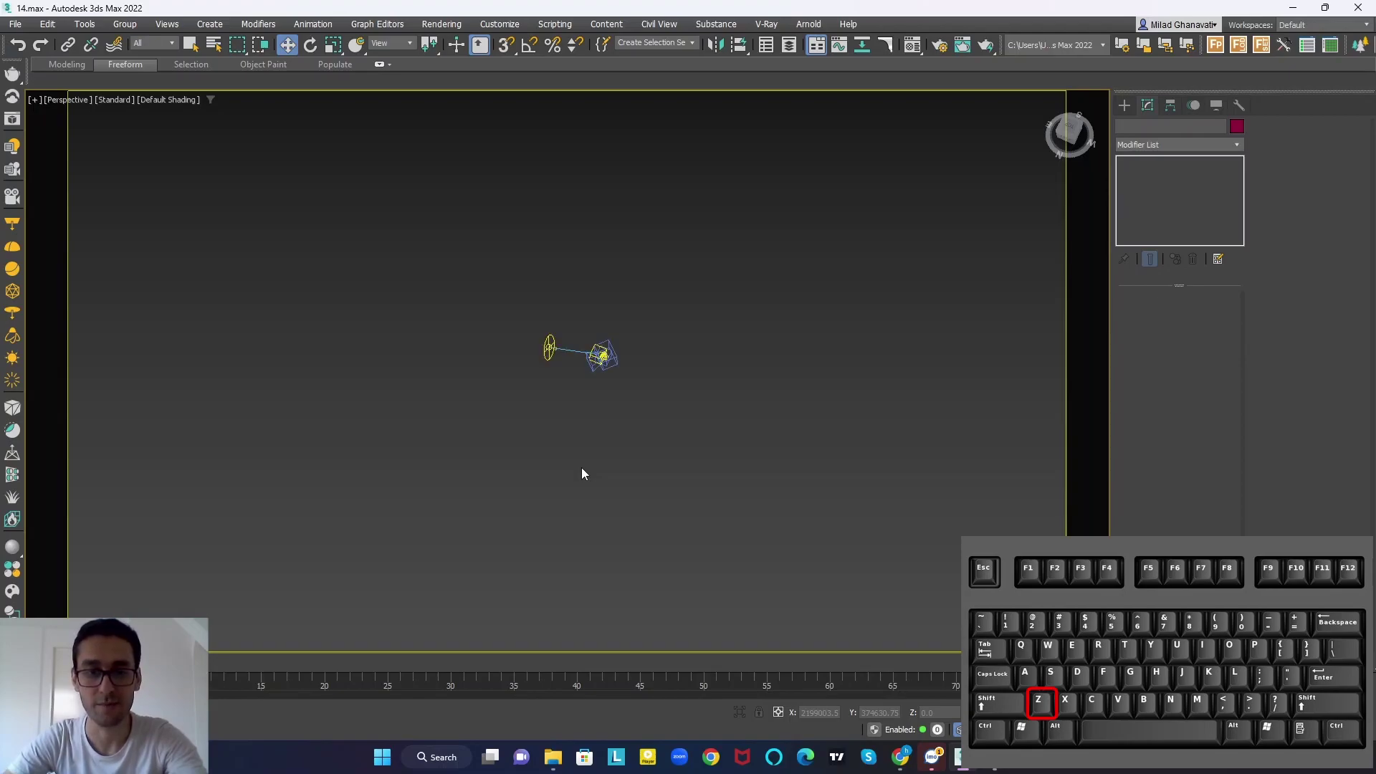
{"action": "scroll", "coordinate": [564, 369], "scroll_direction": "up", "scroll_amount": 10}
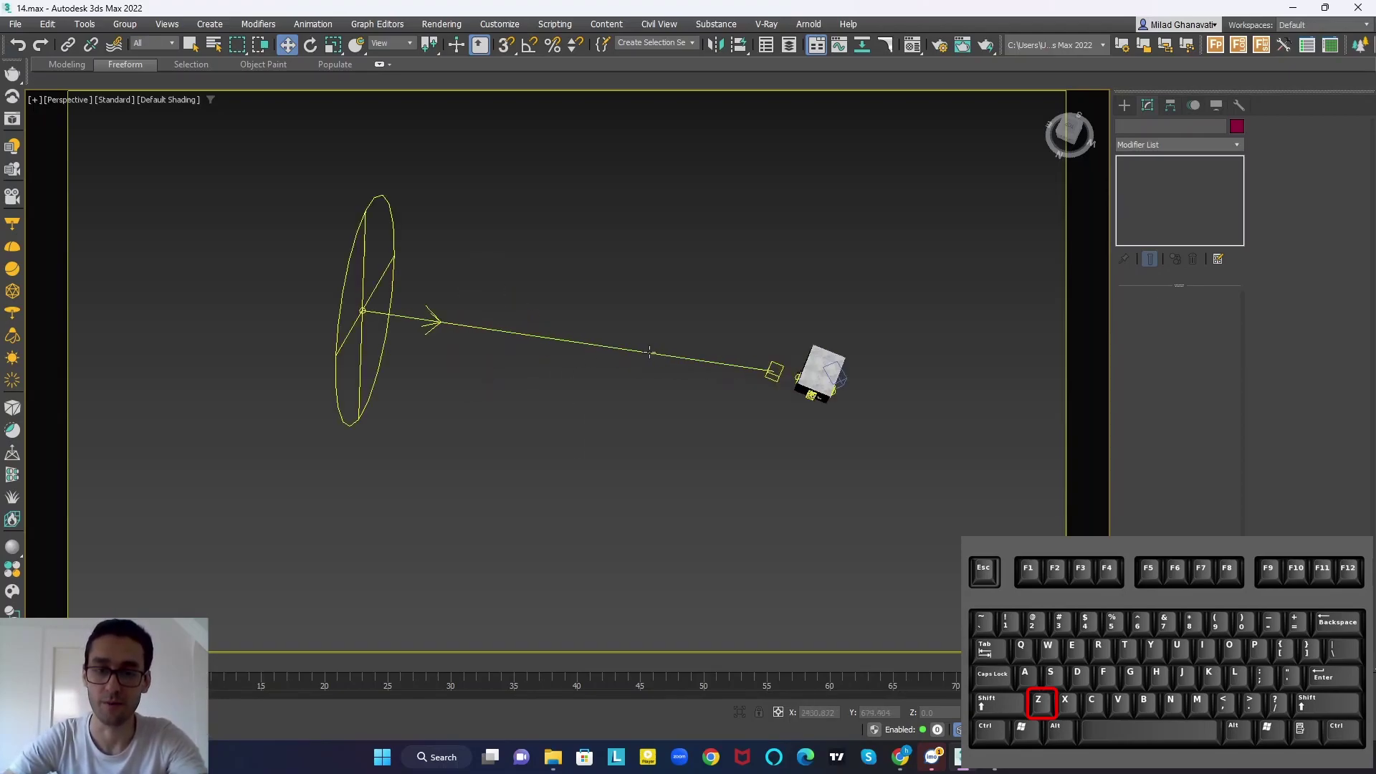
{"action": "middle_click_drag", "start_coordinate": [667, 381], "coordinate": [741, 476], "text": "alt"}
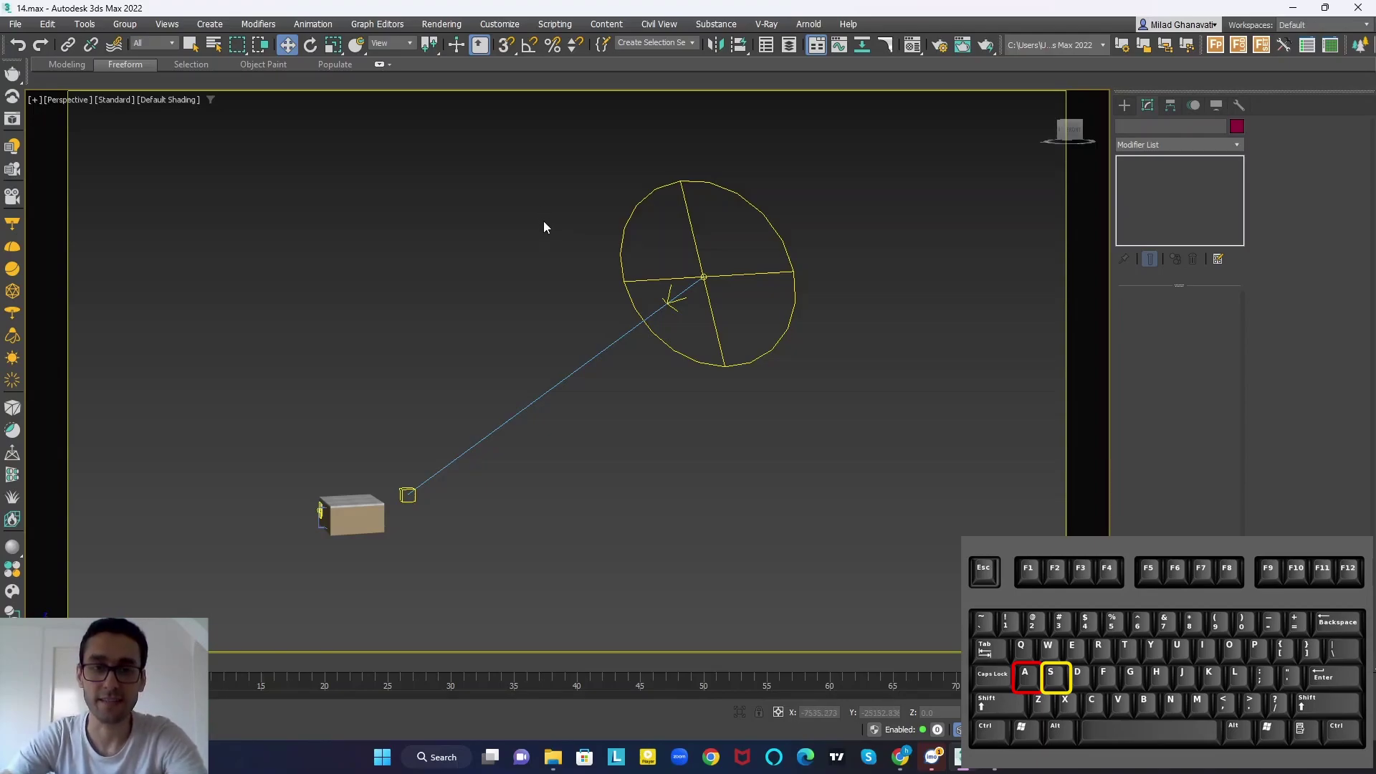
{"action": "key", "text": "s"}
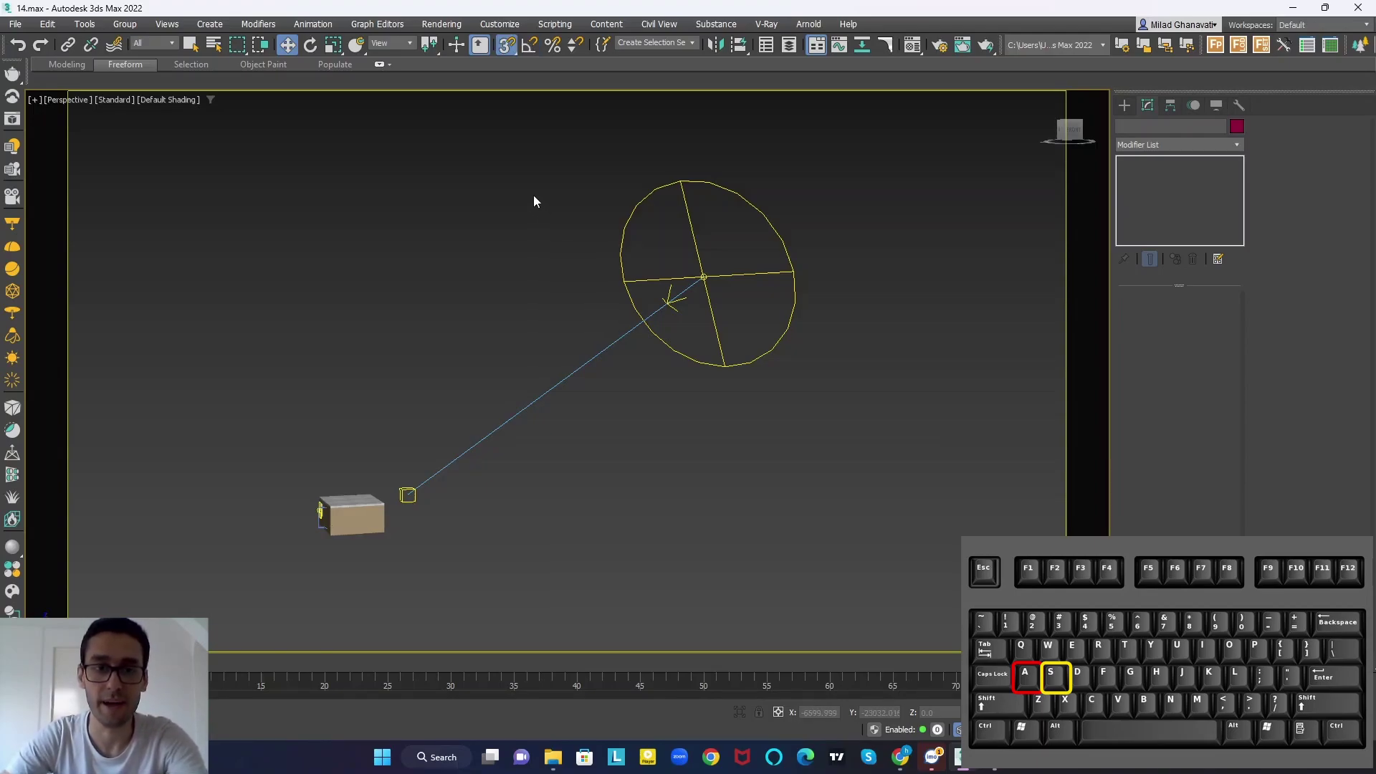
{"action": "key", "text": "a"}
{"action": "key", "text": "a"}
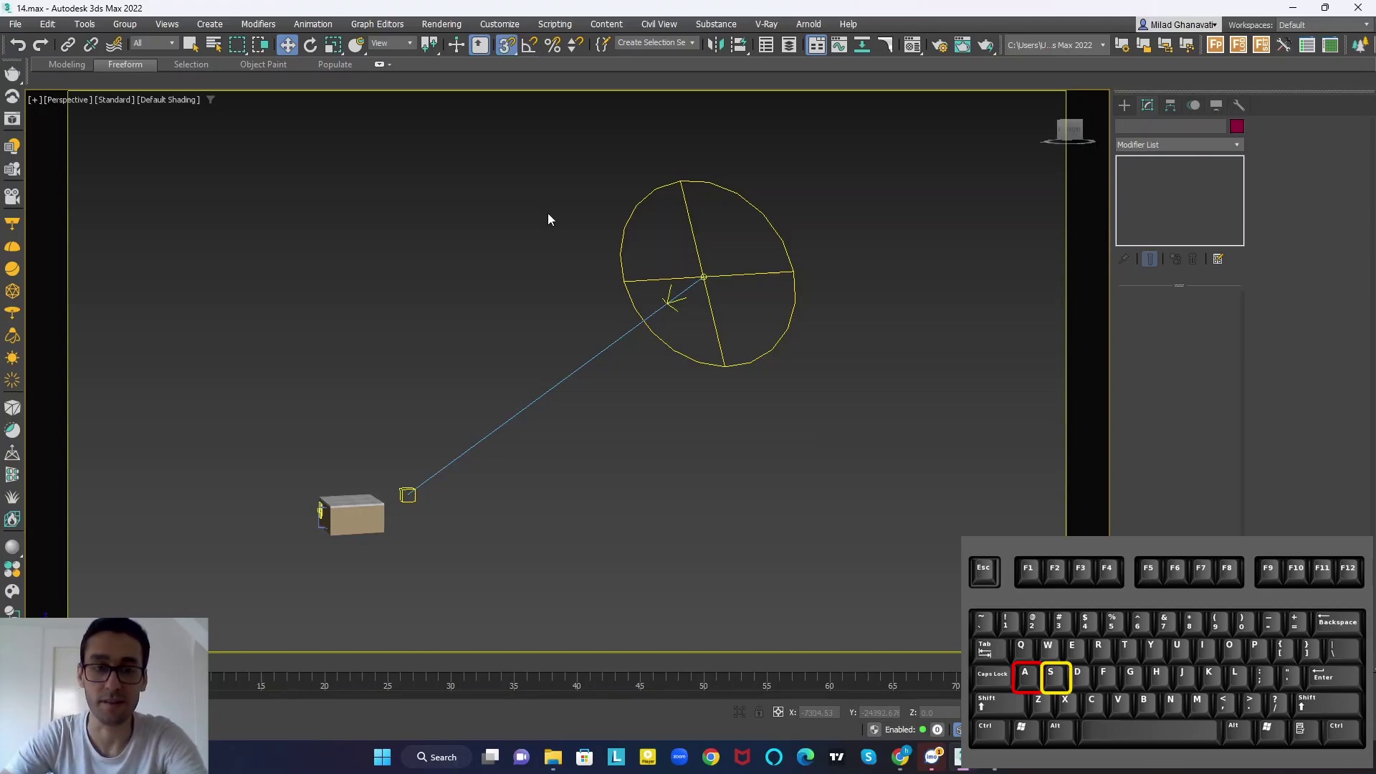
{"action": "key", "text": "s"}
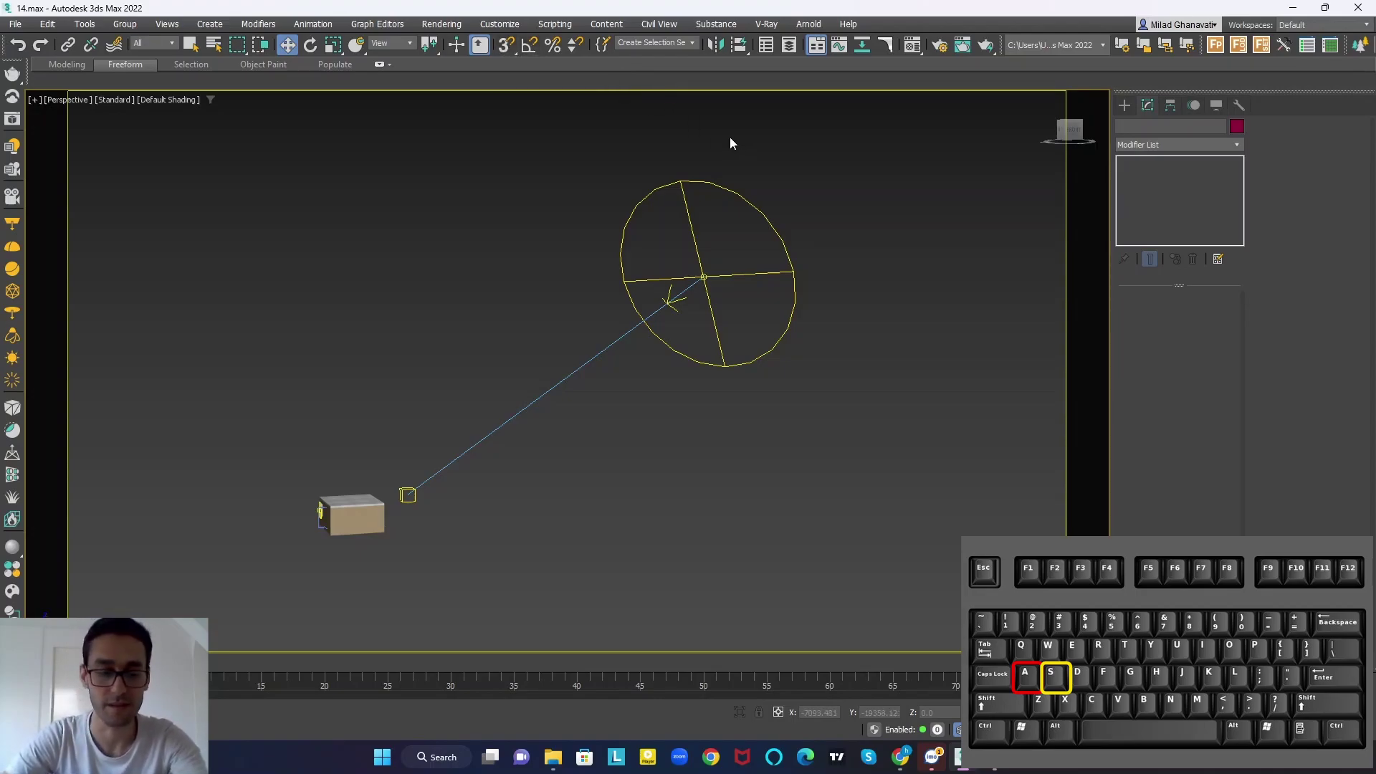
{"action": "key", "text": "a"}
{"action": "key", "text": "s"}
{"action": "key", "text": "a"}
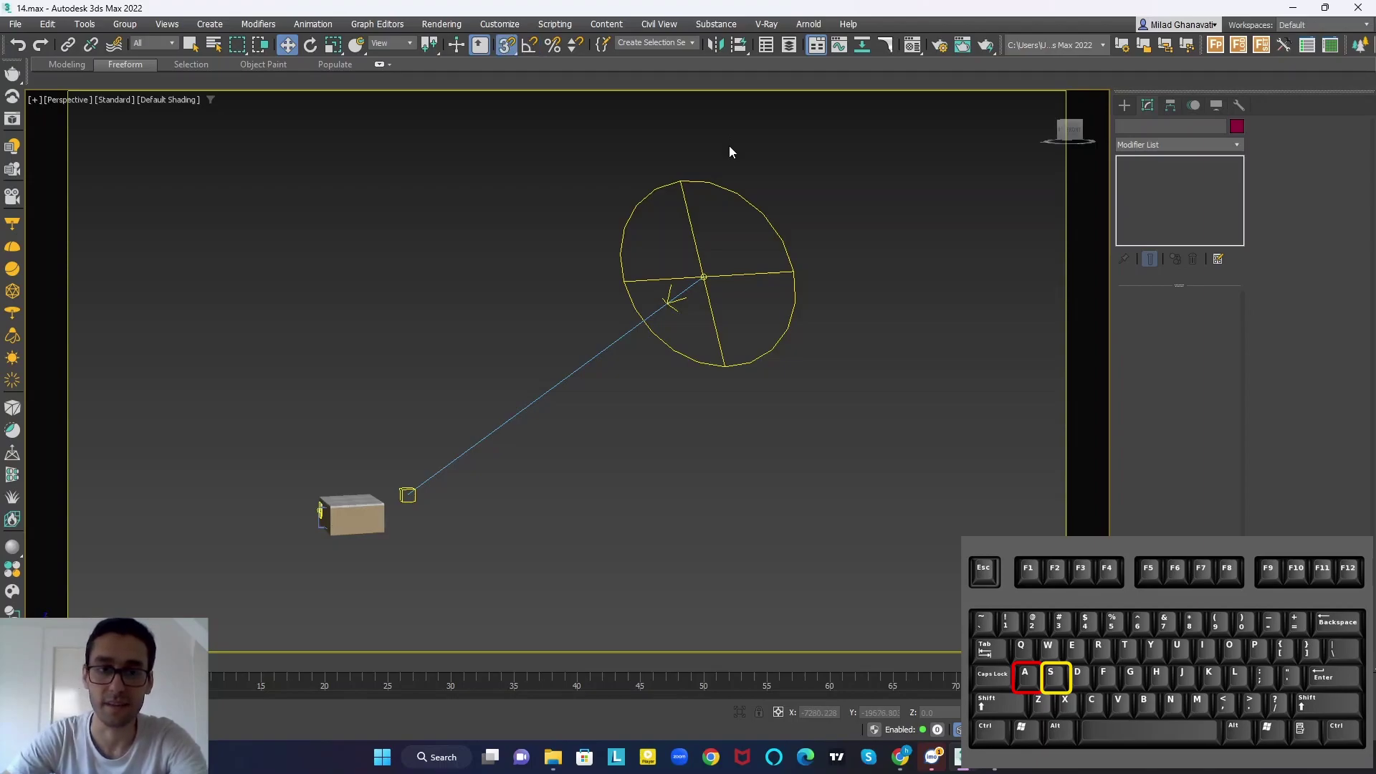
{"action": "key", "text": "s"}
{"action": "key", "text": "a"}
{"action": "key", "text": "s"}
{"action": "key", "text": "a"}
{"action": "key", "text": "s"}
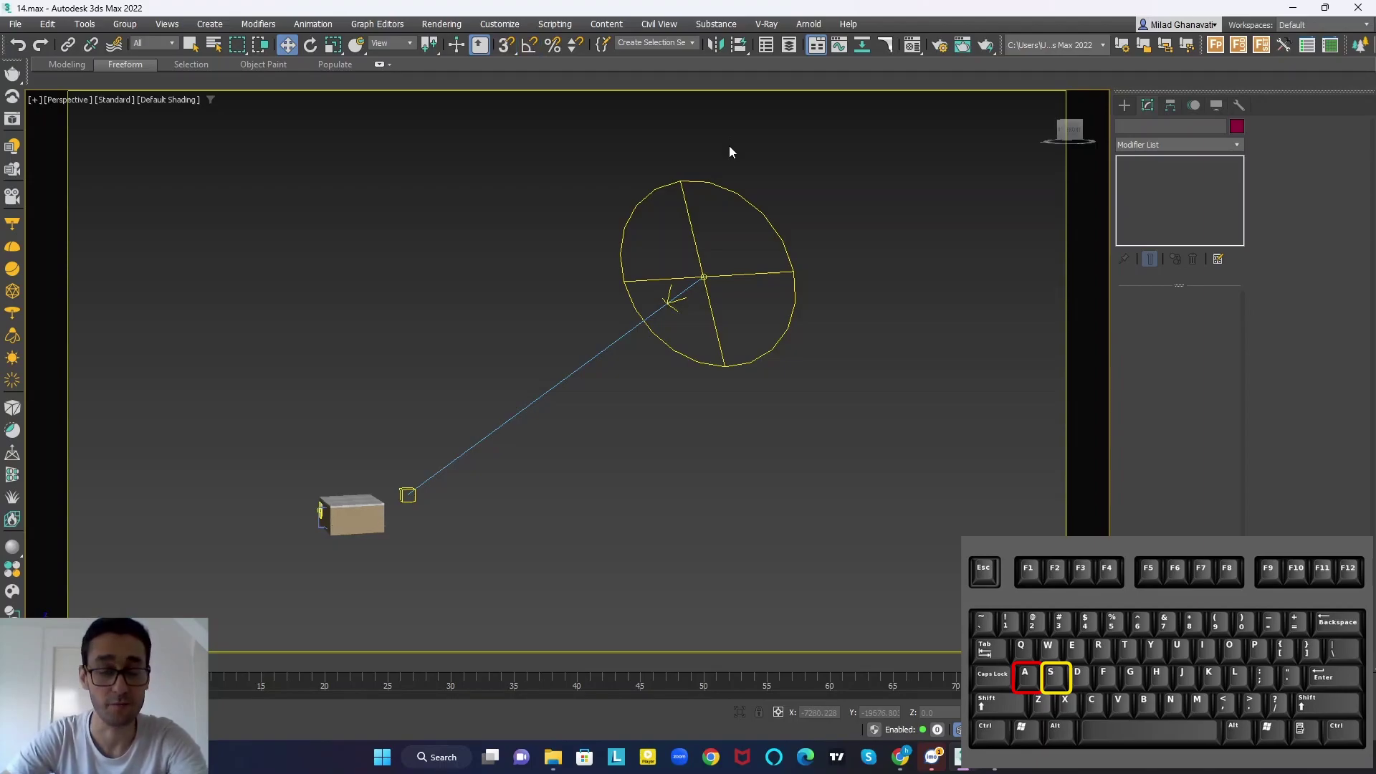
{"action": "key", "text": "a"}
{"action": "key", "text": "s"}
{"action": "key", "text": "a"}
{"action": "key", "text": "s"}
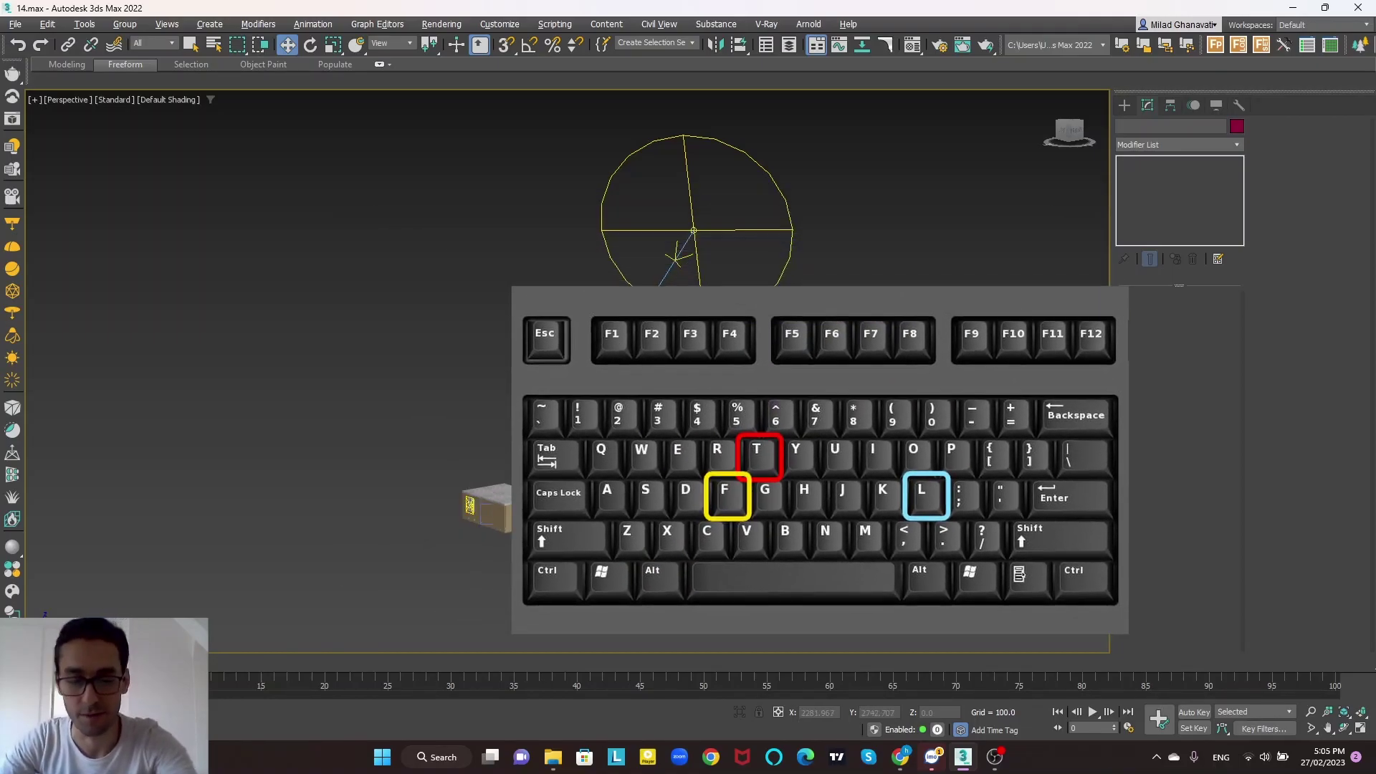
Step: Cycle through Top, Front and Left views of the room and fit it with zoom extents
{"action": "key", "text": "t"}
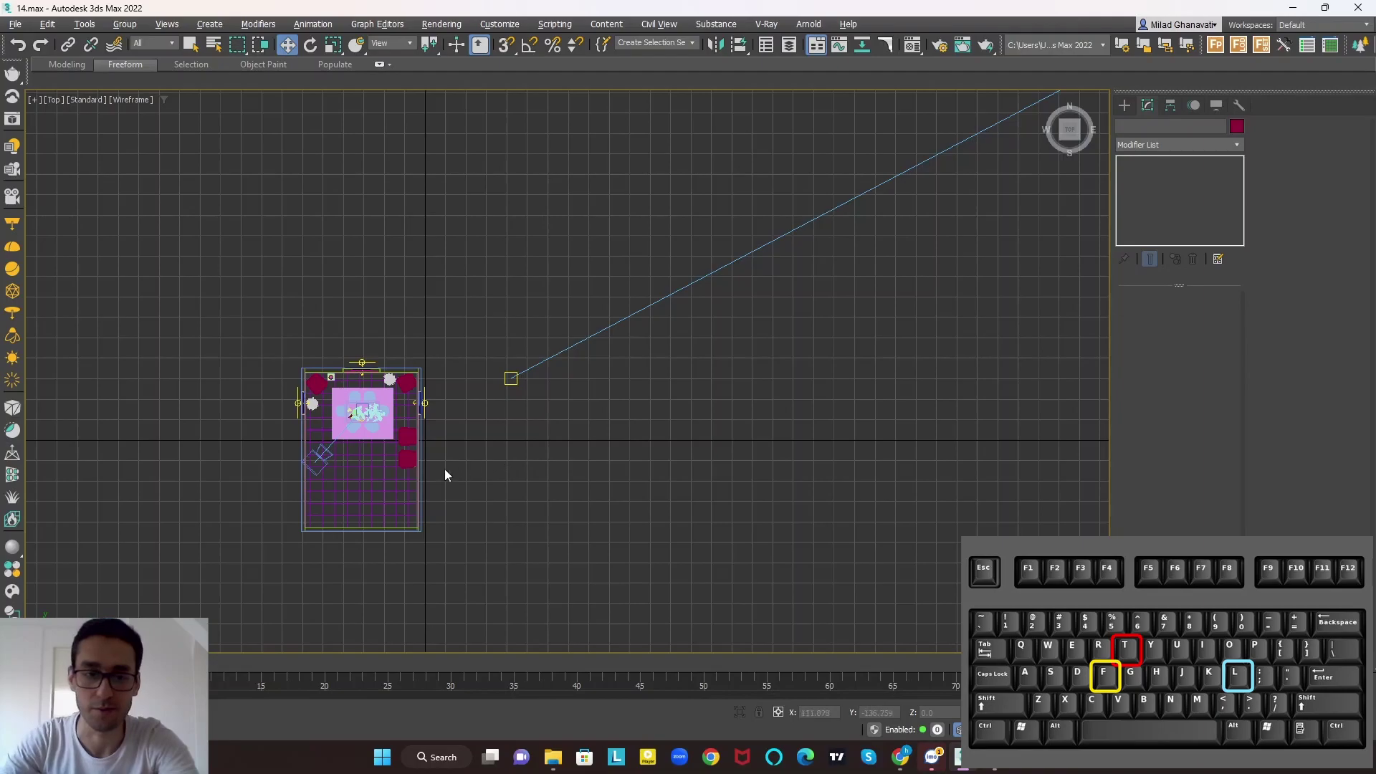
{"action": "scroll", "coordinate": [338, 491], "scroll_direction": "up", "scroll_amount": 2}
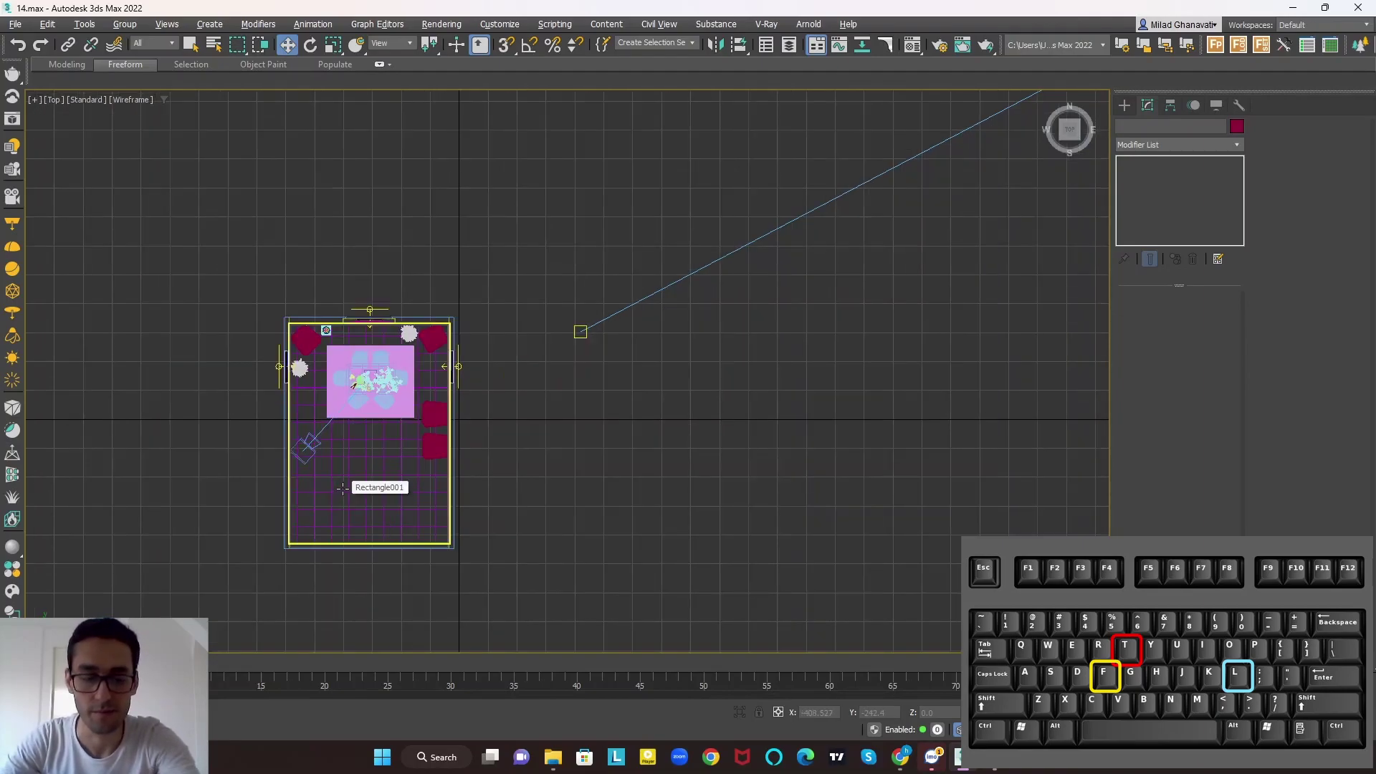
{"action": "key", "text": "l"}
{"action": "key", "text": "f"}
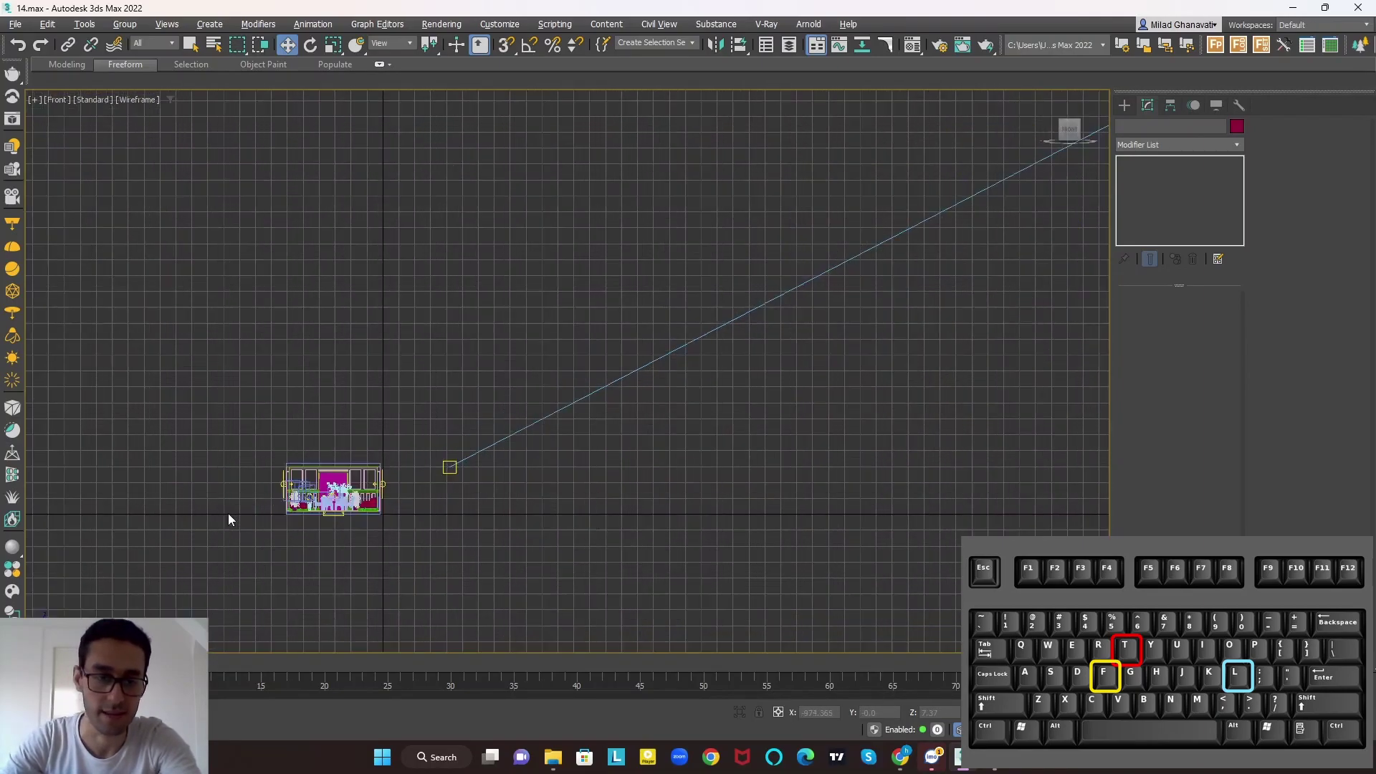
{"action": "scroll", "coordinate": [279, 505], "scroll_direction": "up", "scroll_amount": 4}
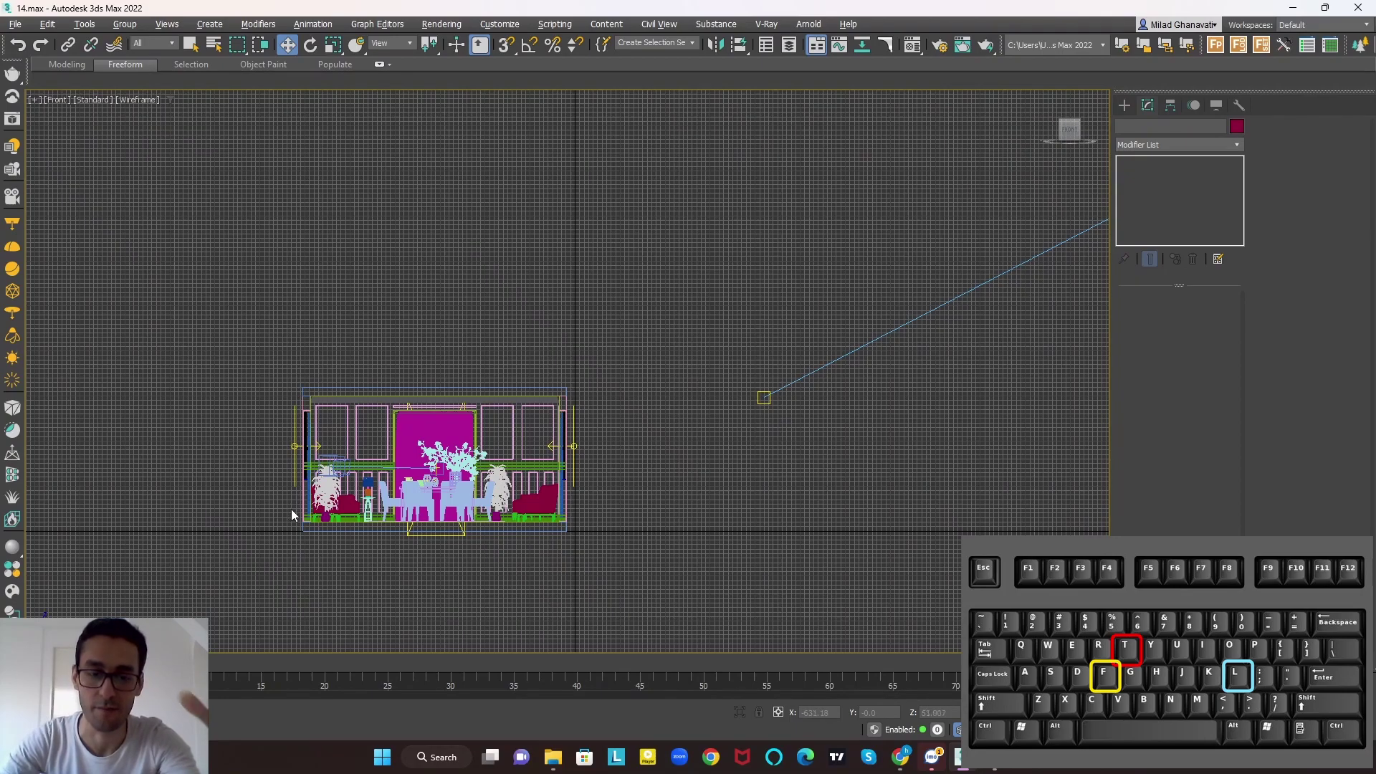
{"action": "key", "text": "l"}
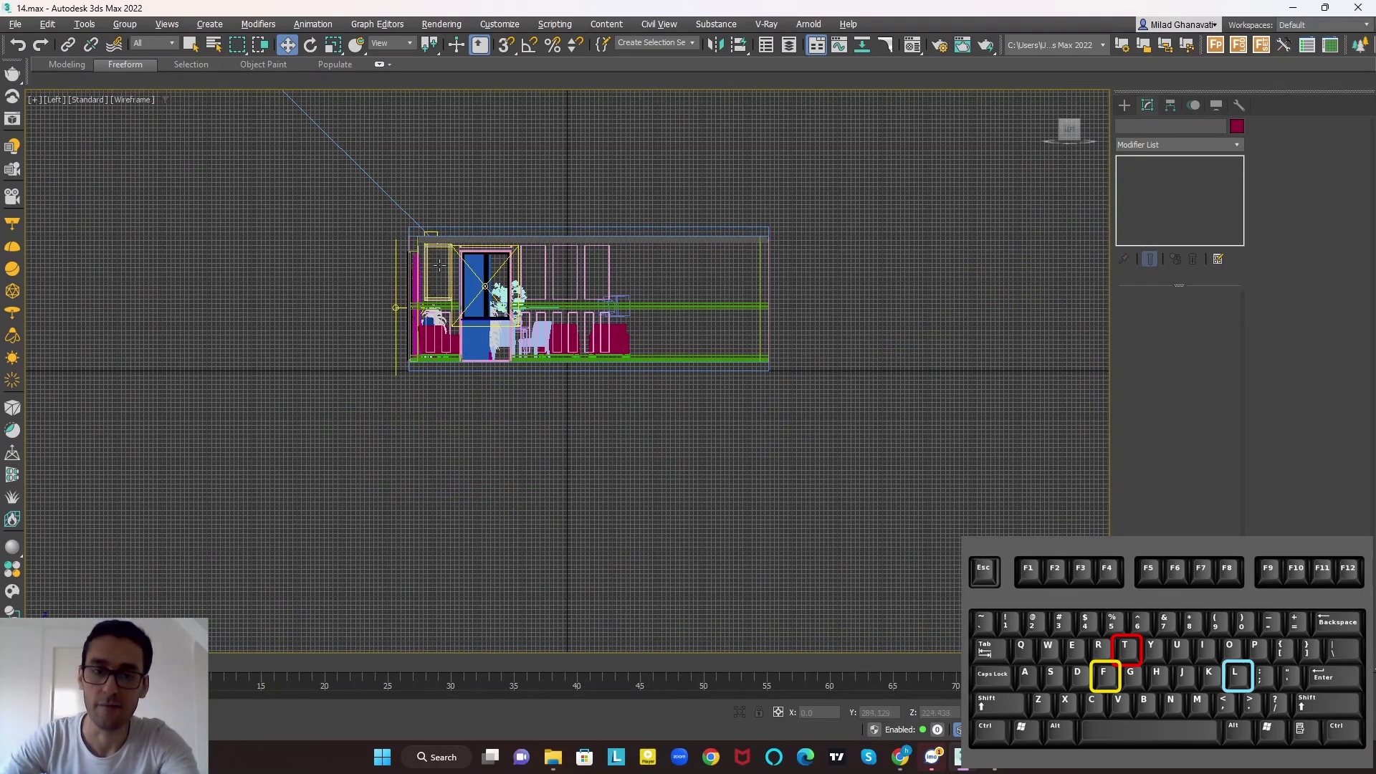
{"action": "scroll", "coordinate": [433, 237], "scroll_direction": "up", "scroll_amount": 3}
{"action": "key", "text": "z"}
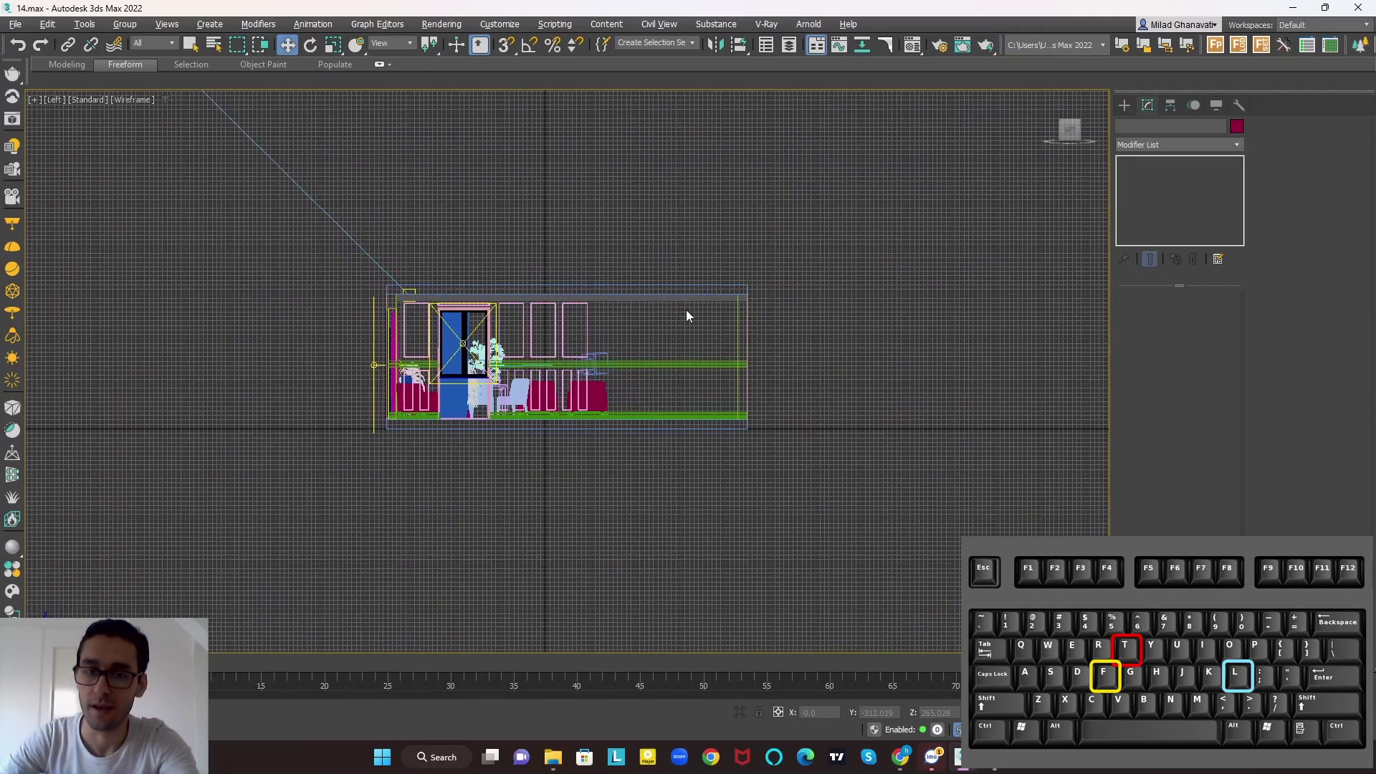
Step: Orbit the Left view with the ViewCube, then return to Top and fit the room and light
{"action": "mouse_move", "coordinate": [1068, 134]}
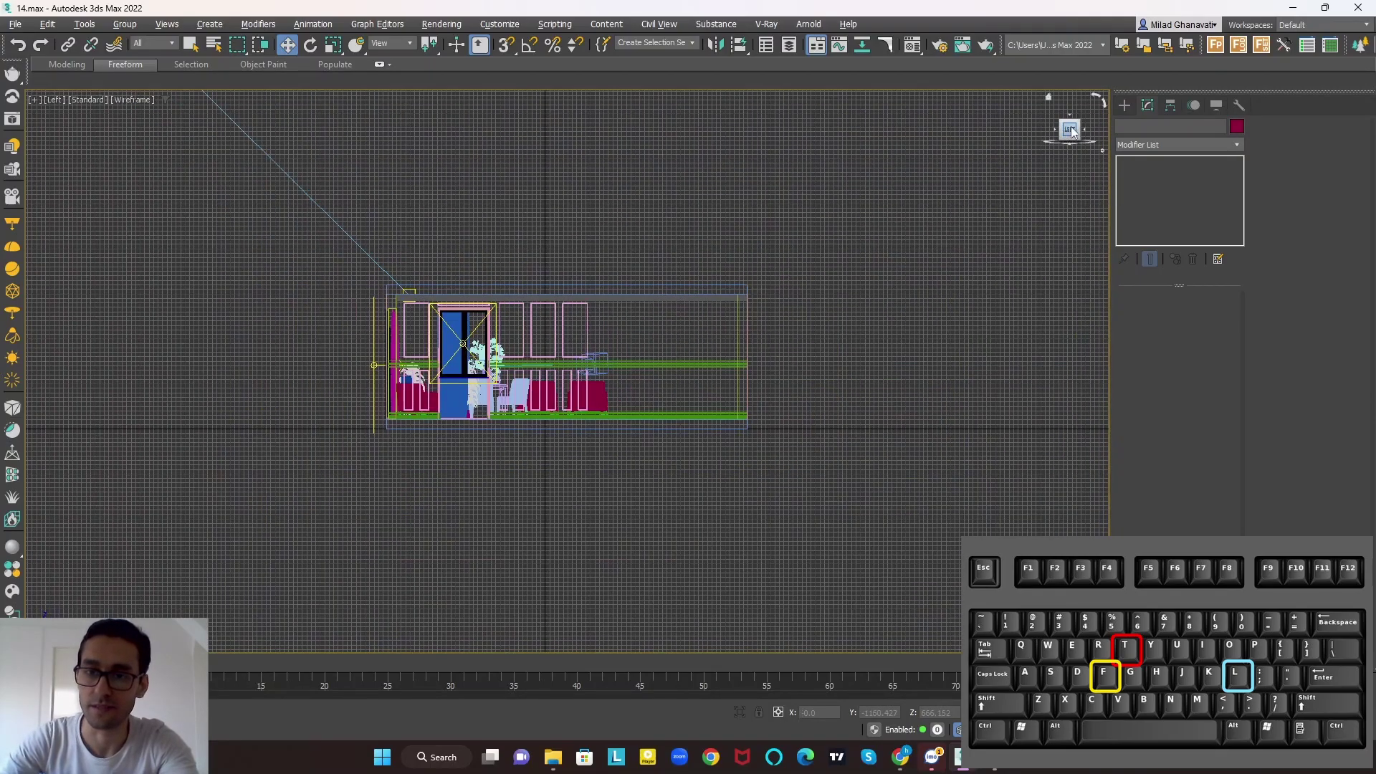
{"action": "left_click_drag", "start_coordinate": [1067, 134], "coordinate": [996, 129]}
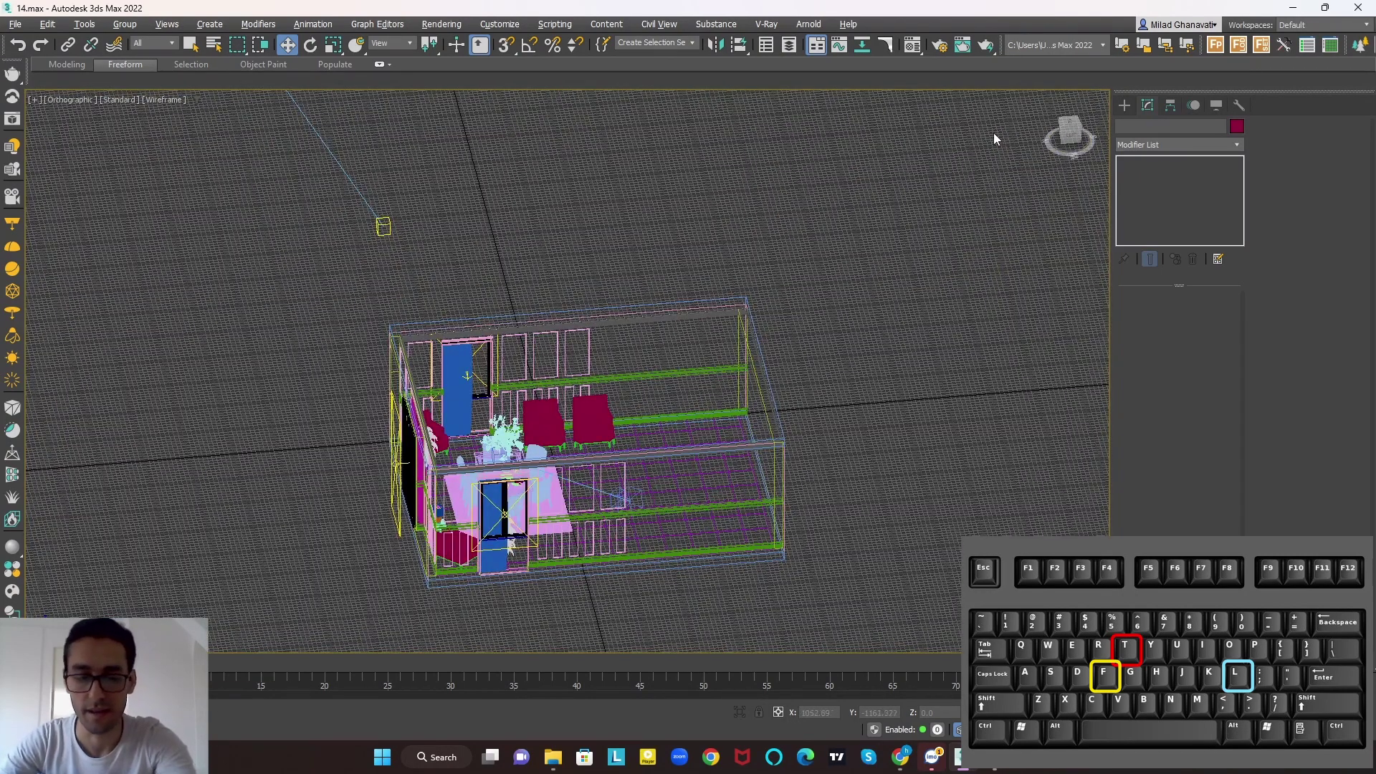
{"action": "key", "text": "t"}
{"action": "key", "text": "z"}
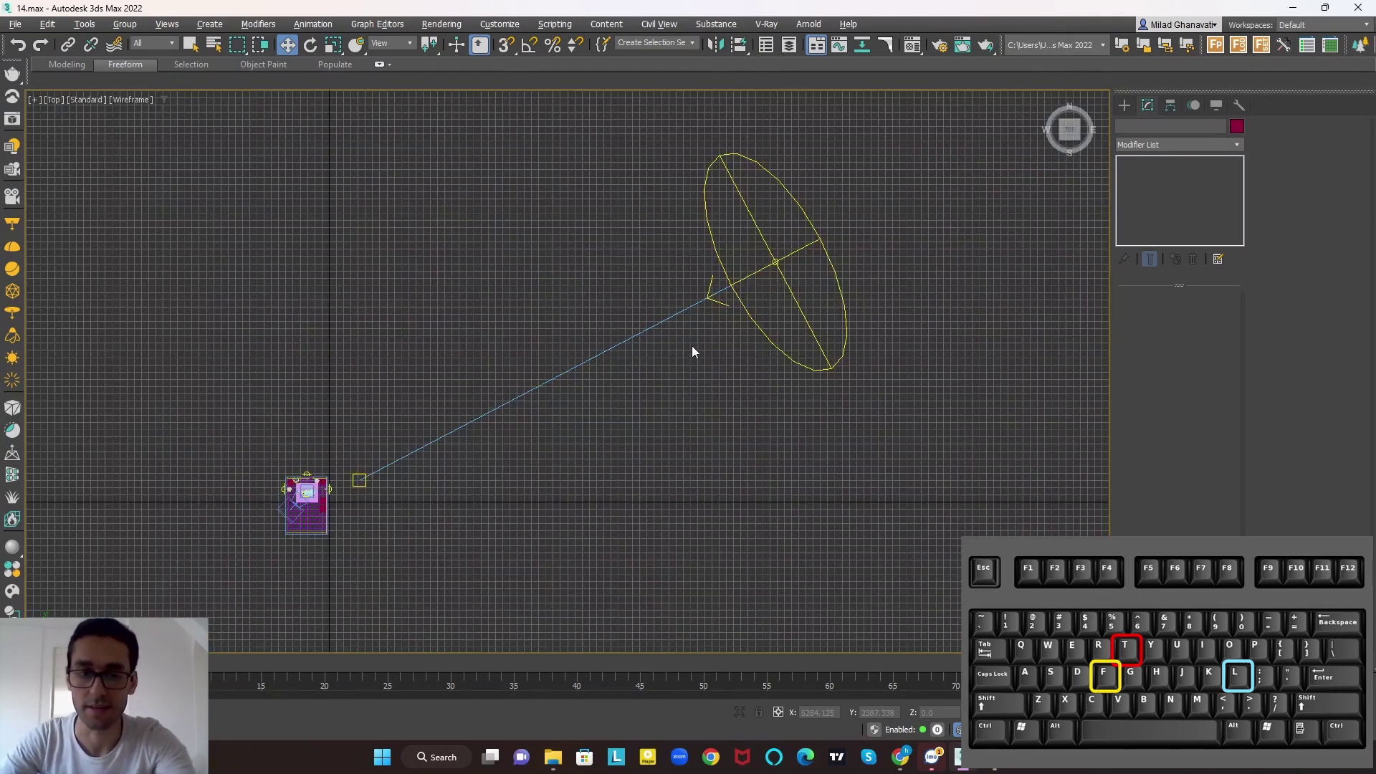
{"action": "scroll", "coordinate": [275, 528], "scroll_direction": "up", "scroll_amount": 5}
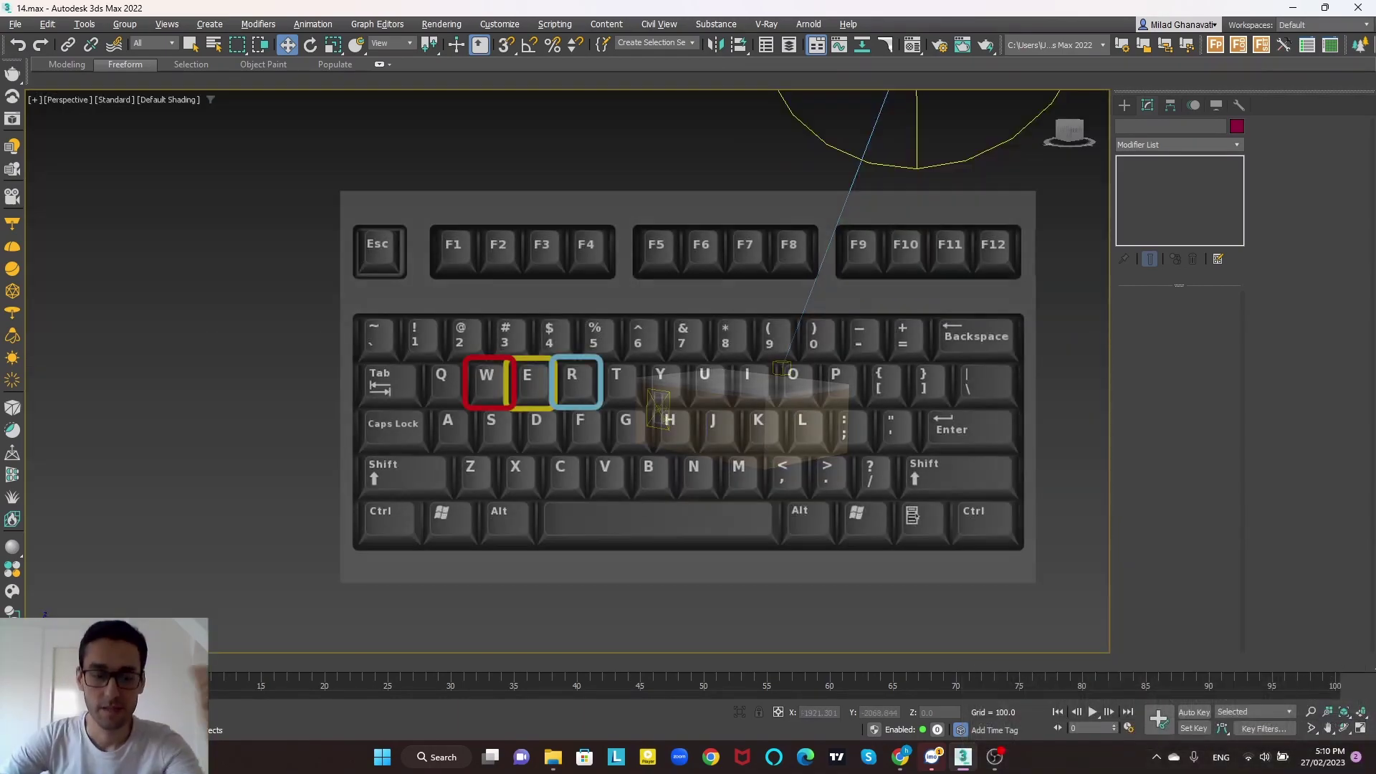
{"action": "mouse_move", "coordinate": [947, 758]}
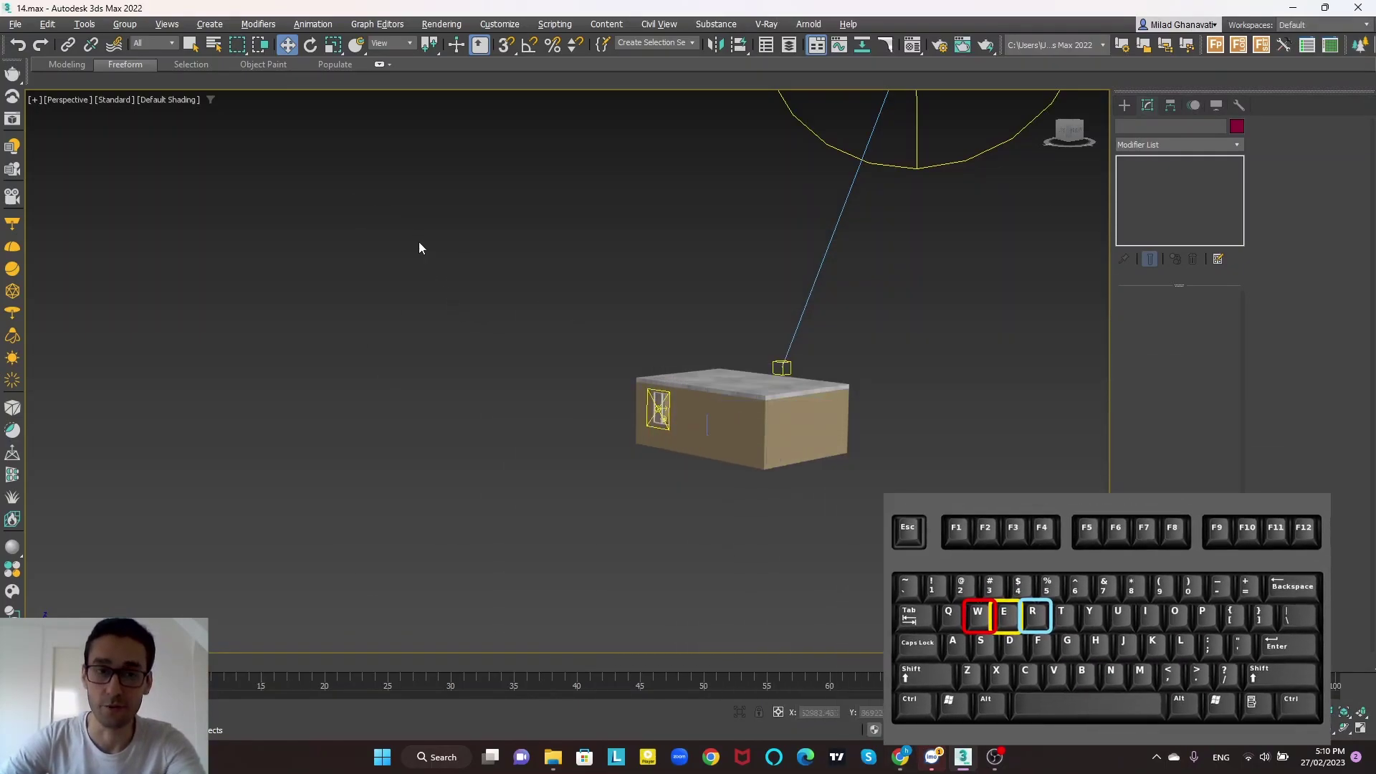
Step: Select the right wall Box004 and slide it outward to reveal the interior
{"action": "left_click", "coordinate": [310, 45]}
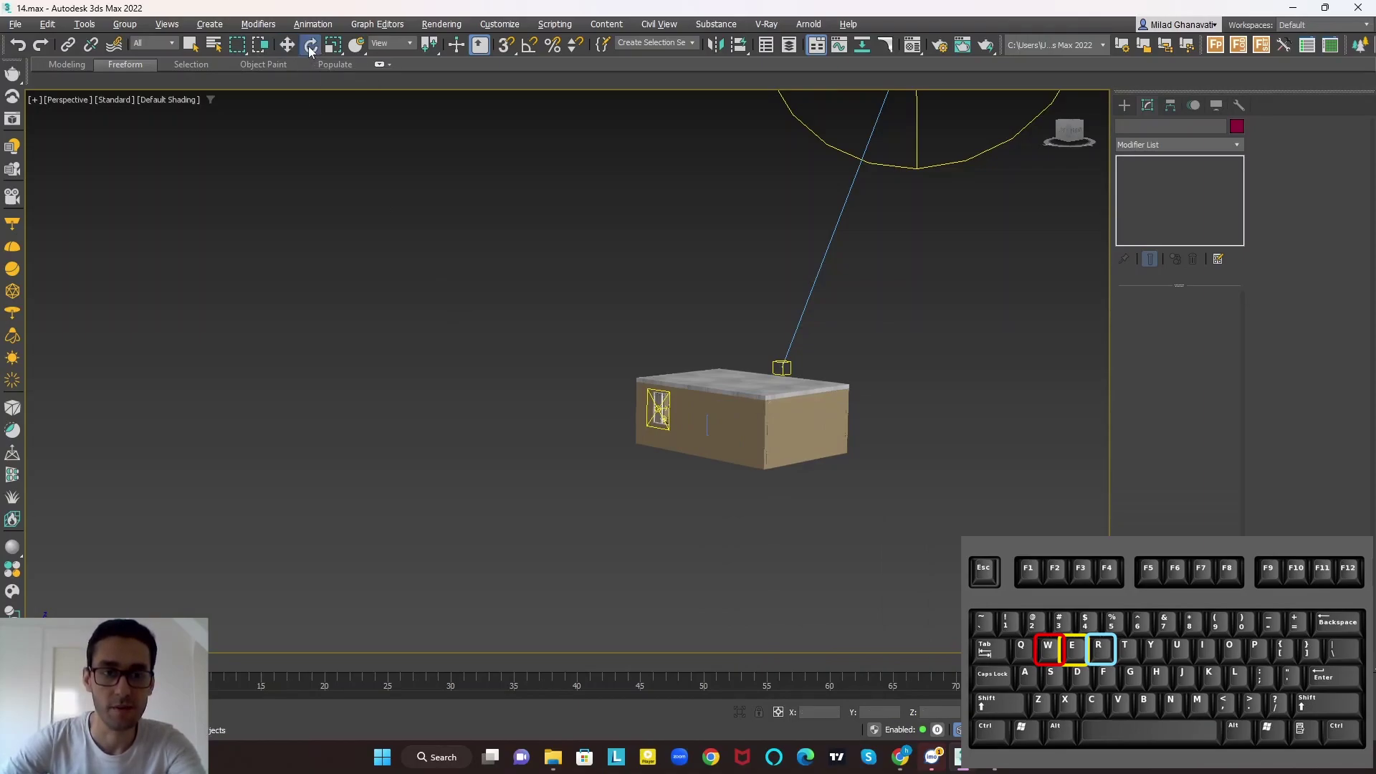
{"action": "left_click", "coordinate": [333, 47]}
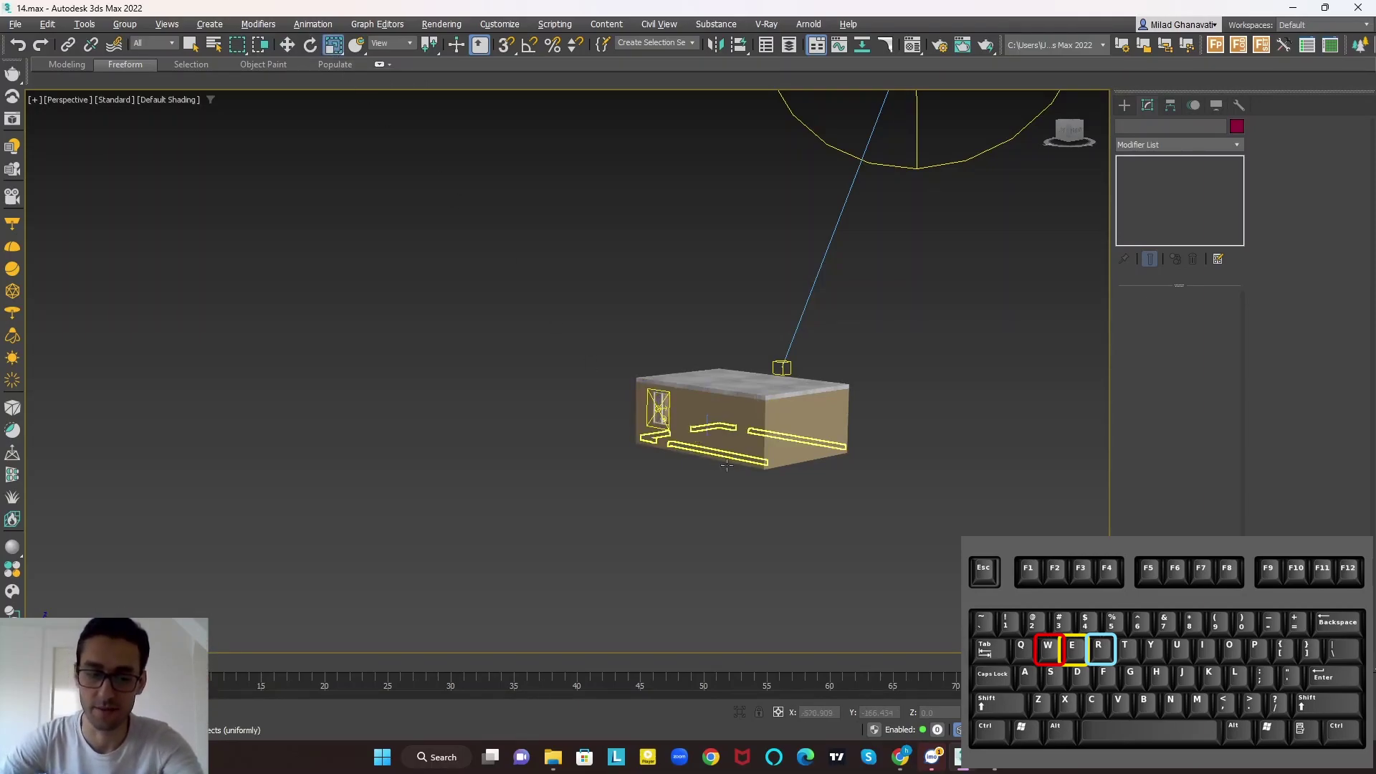
{"action": "left_click", "coordinate": [810, 434]}
{"action": "scroll", "coordinate": [810, 448], "scroll_direction": "up", "scroll_amount": 2}
{"action": "key", "text": "w"}
{"action": "scroll", "coordinate": [810, 448], "scroll_direction": "up", "scroll_amount": 3}
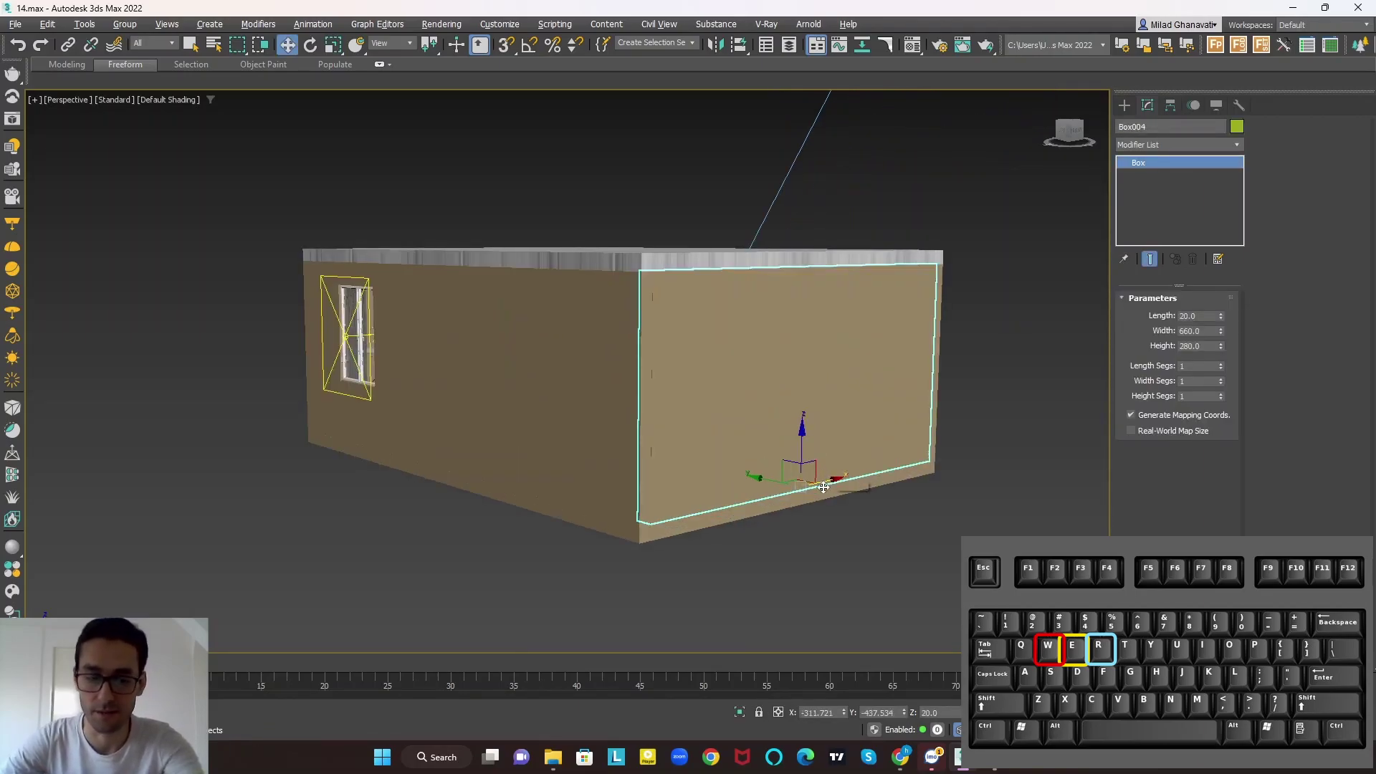
{"action": "left_click_drag", "start_coordinate": [829, 476], "coordinate": [780, 523]}
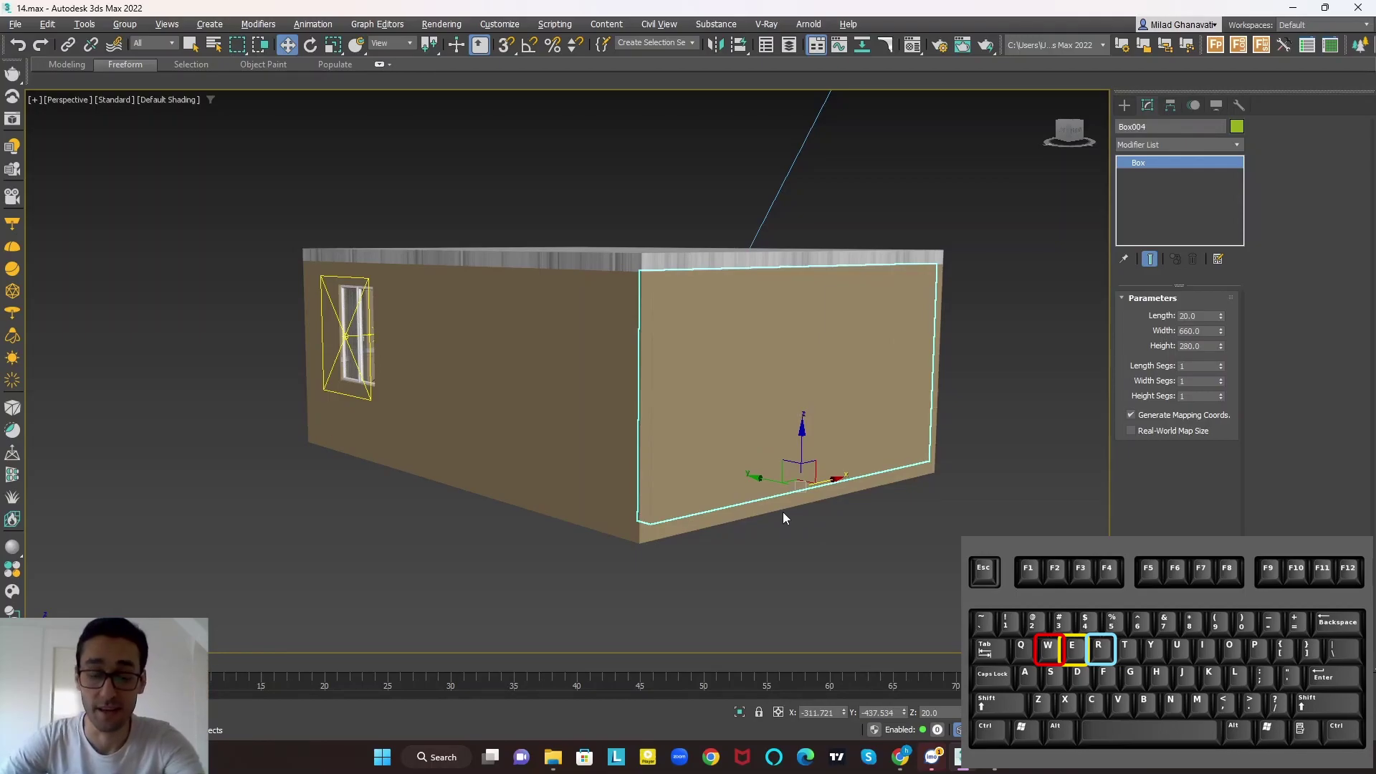
Step: Rotate Box004 and undo it, then scale it up to 112% and revert
{"action": "key", "text": "e"}
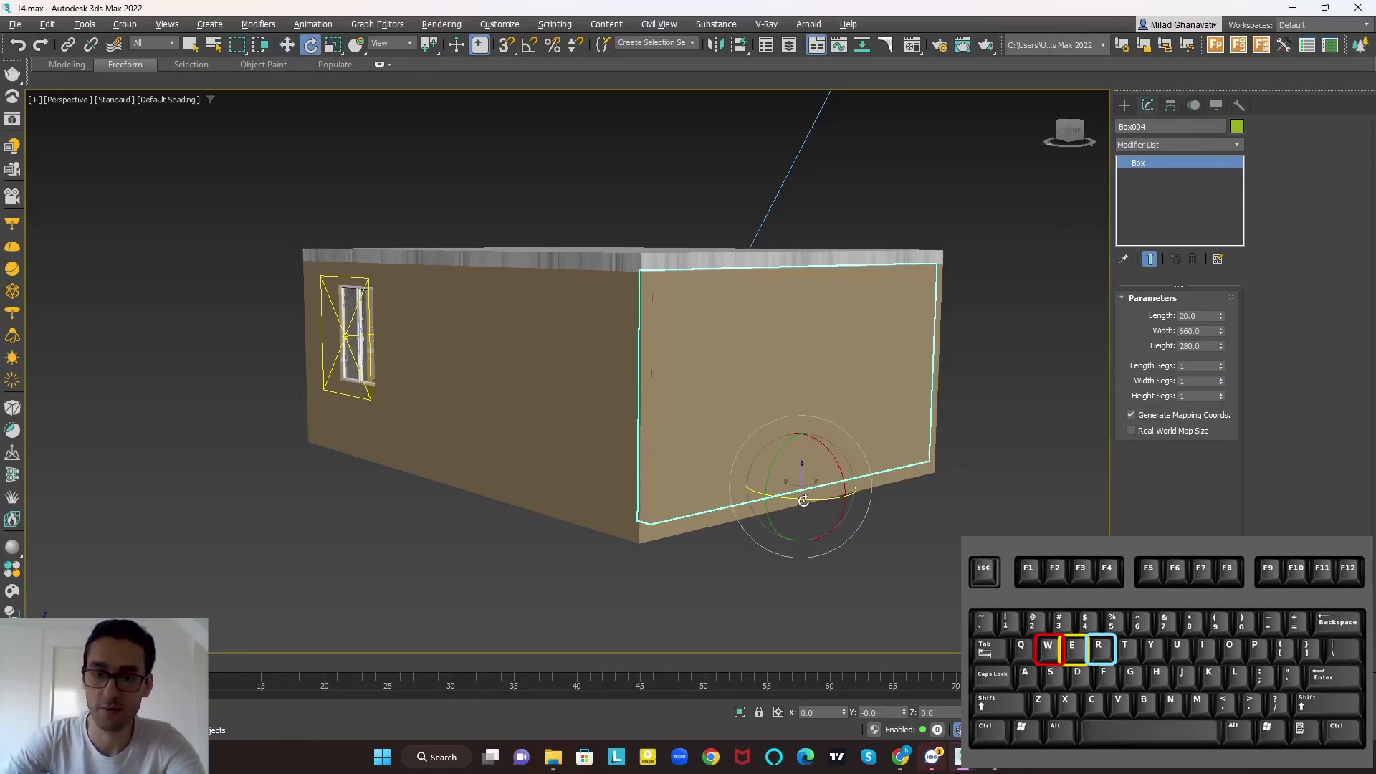
{"action": "left_click_drag", "start_coordinate": [800, 500], "coordinate": [803, 536]}
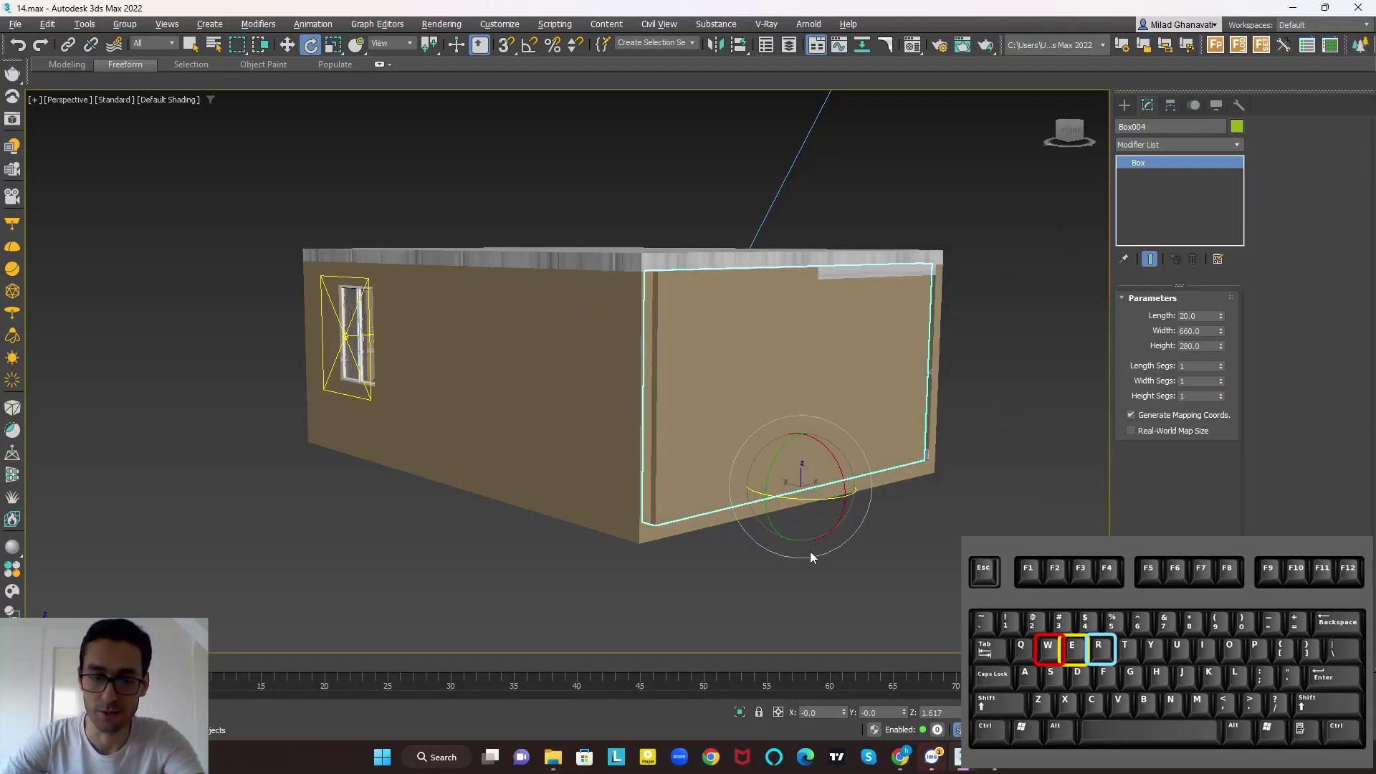
{"action": "key", "text": "ctrl+z"}
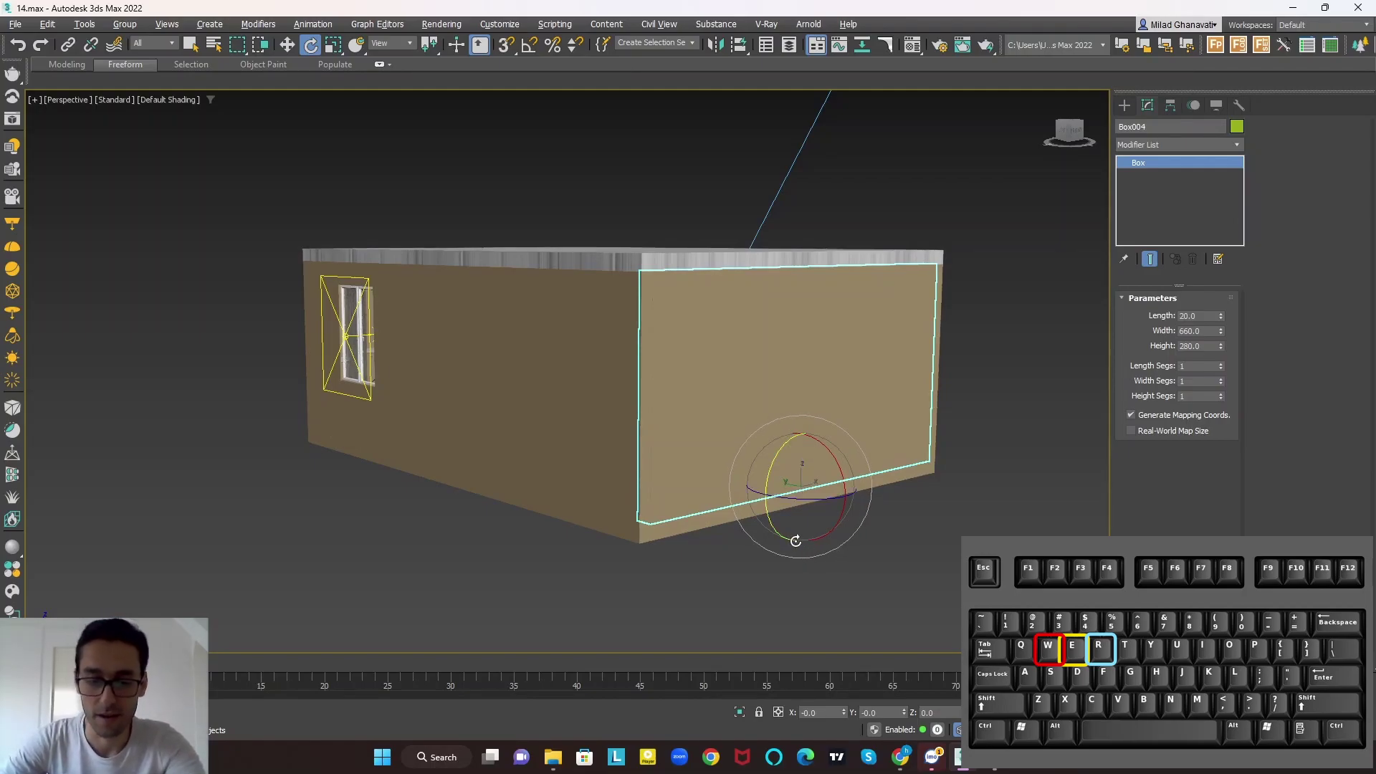
{"action": "key", "text": "r"}
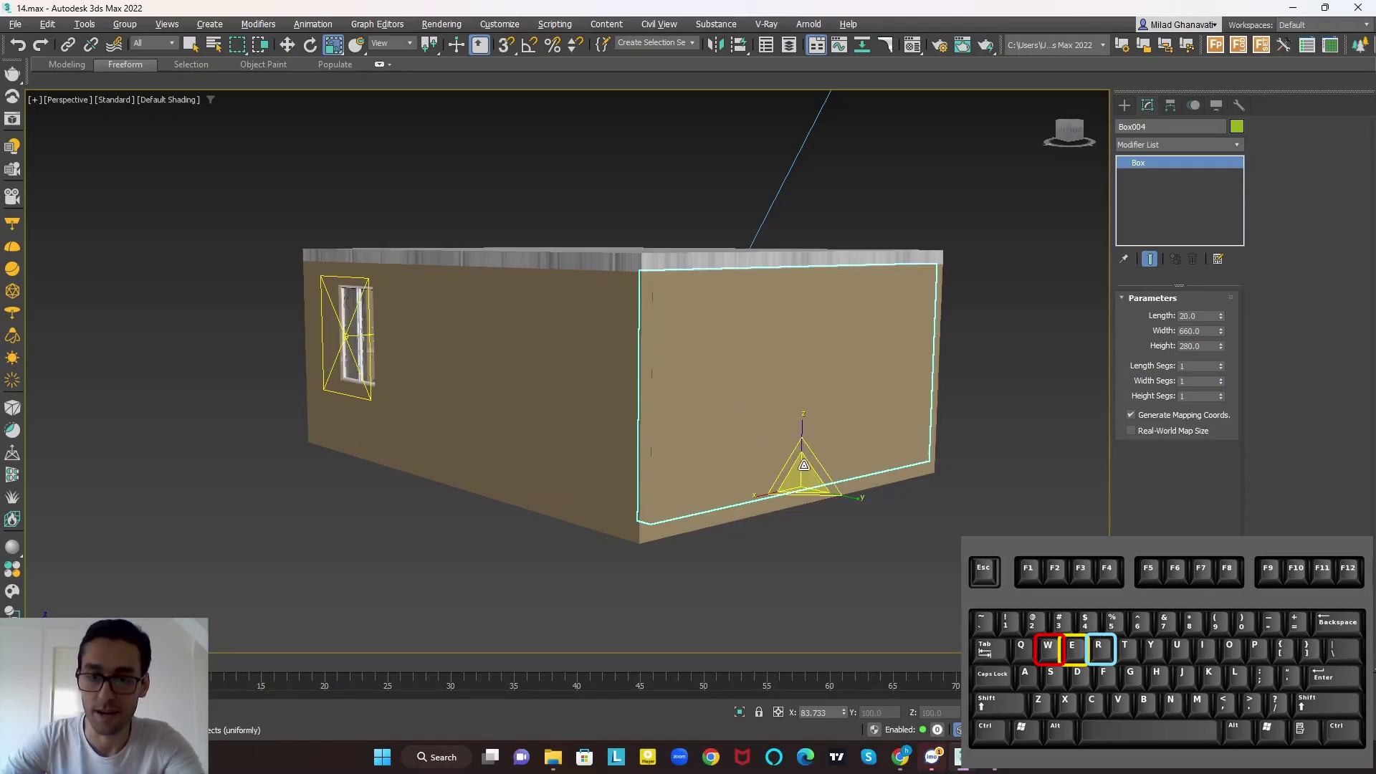
{"action": "left_click_drag", "start_coordinate": [797, 467], "coordinate": [805, 495]}
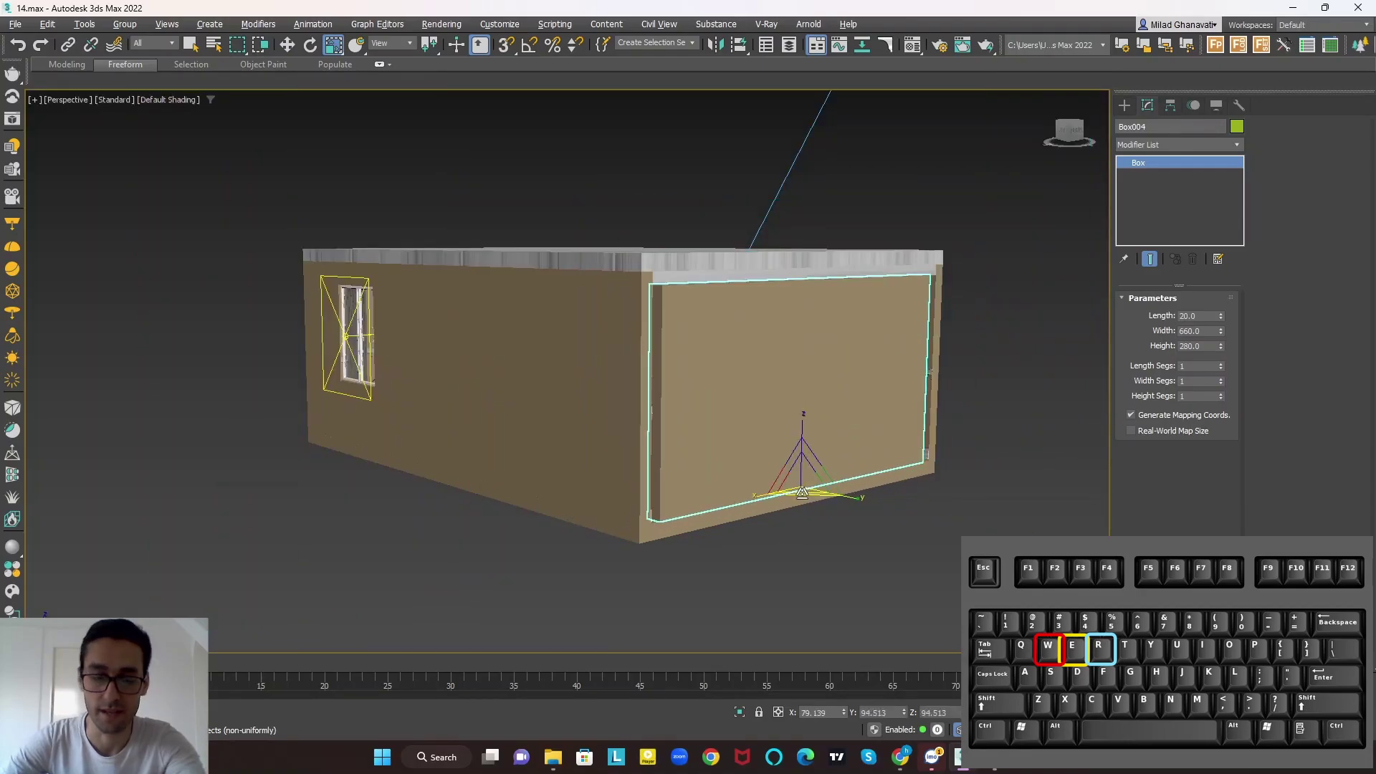
{"action": "key", "text": "w"}
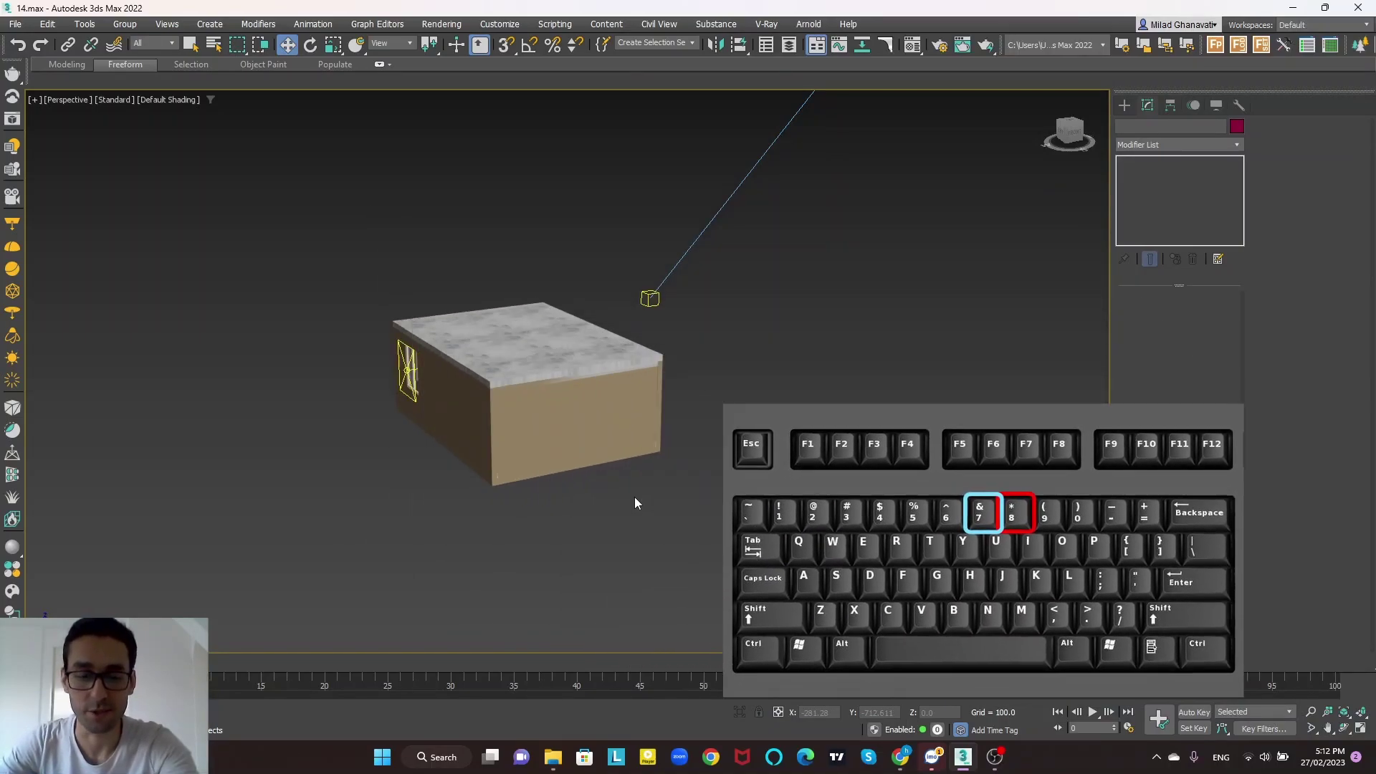
Step: Show viewport polygon and vertex statistics, then open and close Environment and Effects with 8
{"action": "key", "text": "7"}
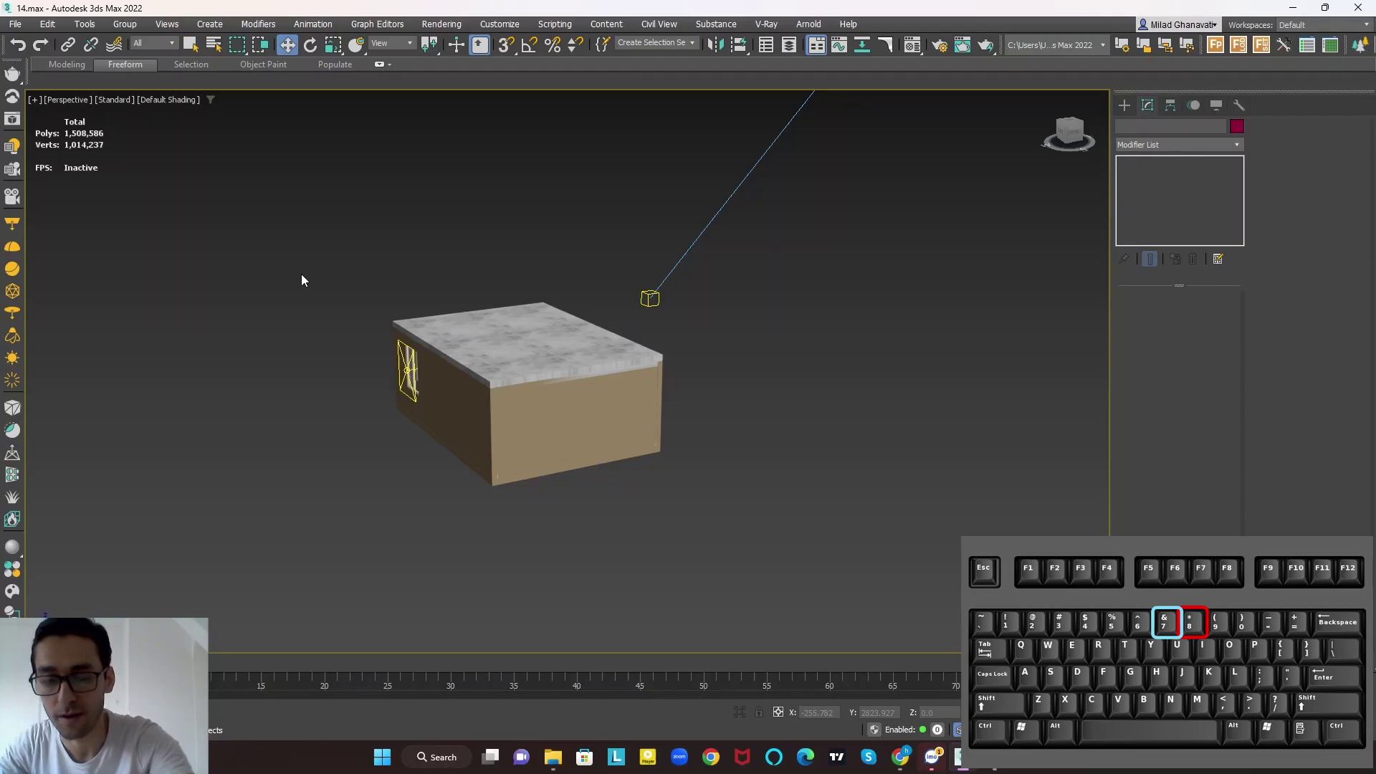
{"action": "key", "text": "8"}
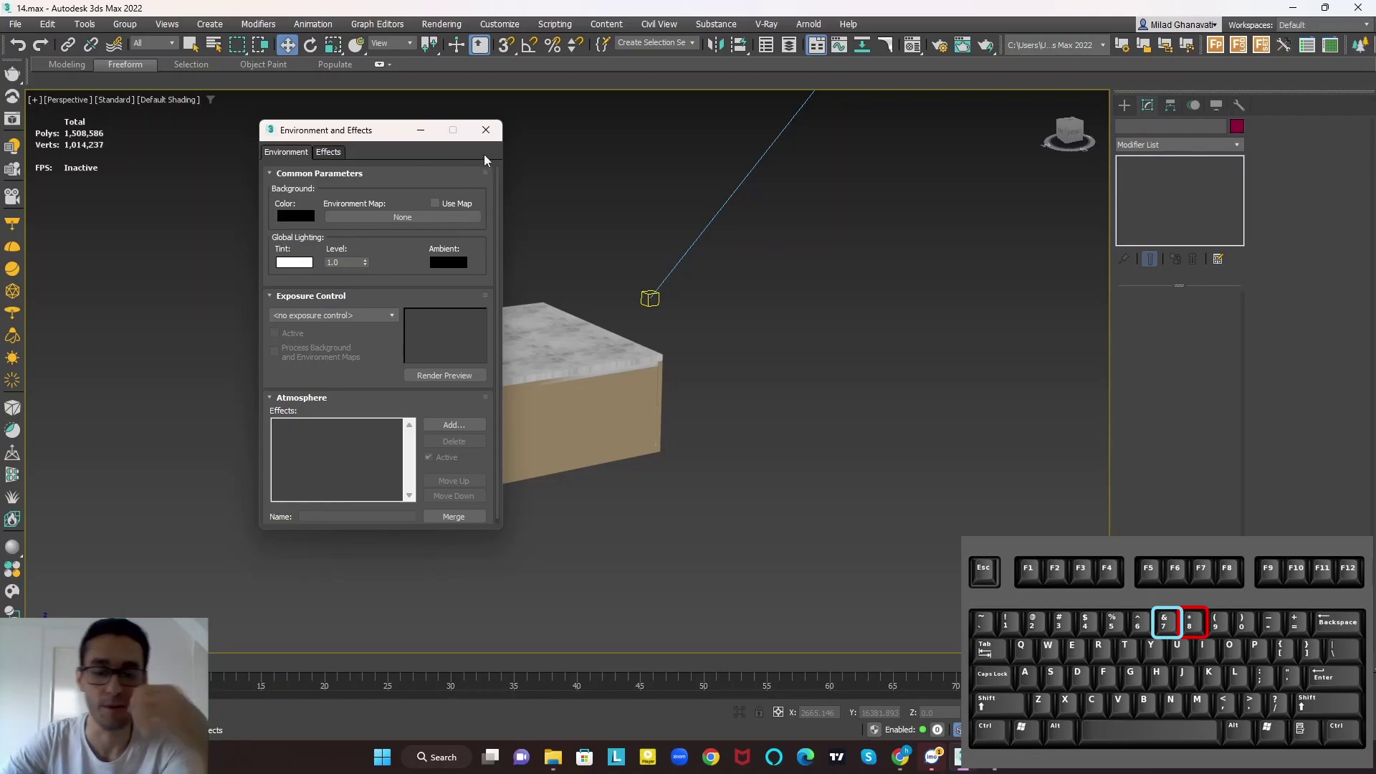
{"action": "left_click", "coordinate": [486, 130]}
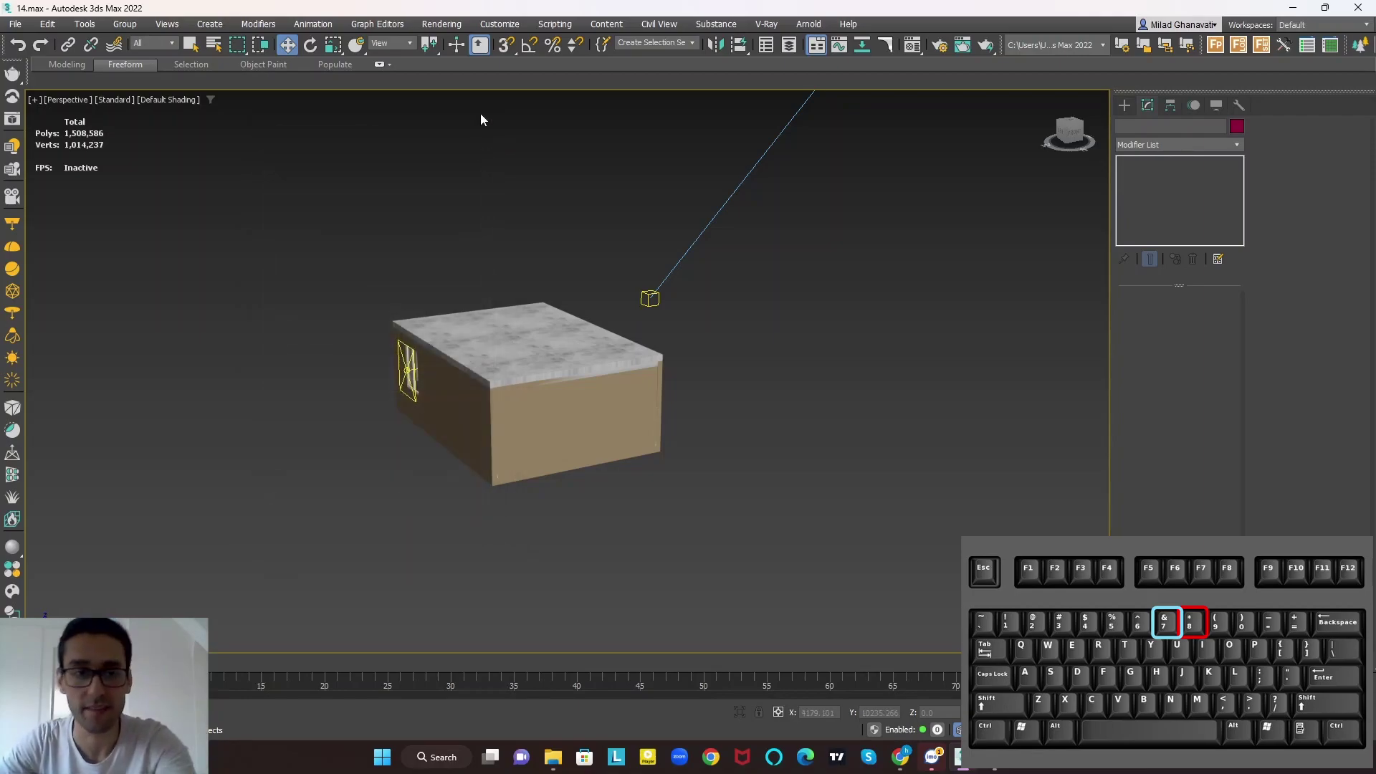
Step: Reopen Environment and Effects from the Rendering menu and close it again
{"action": "left_click", "coordinate": [444, 24]}
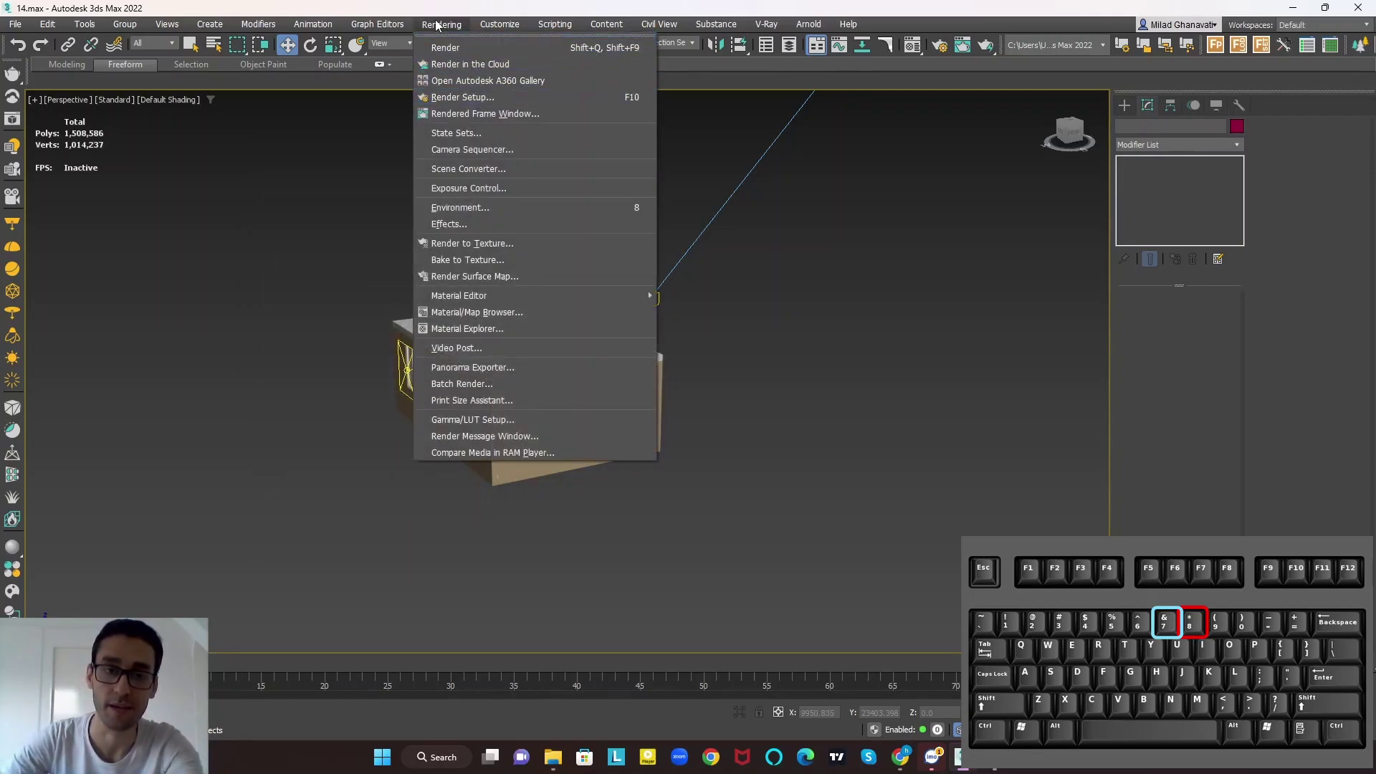
{"action": "left_click", "coordinate": [478, 212]}
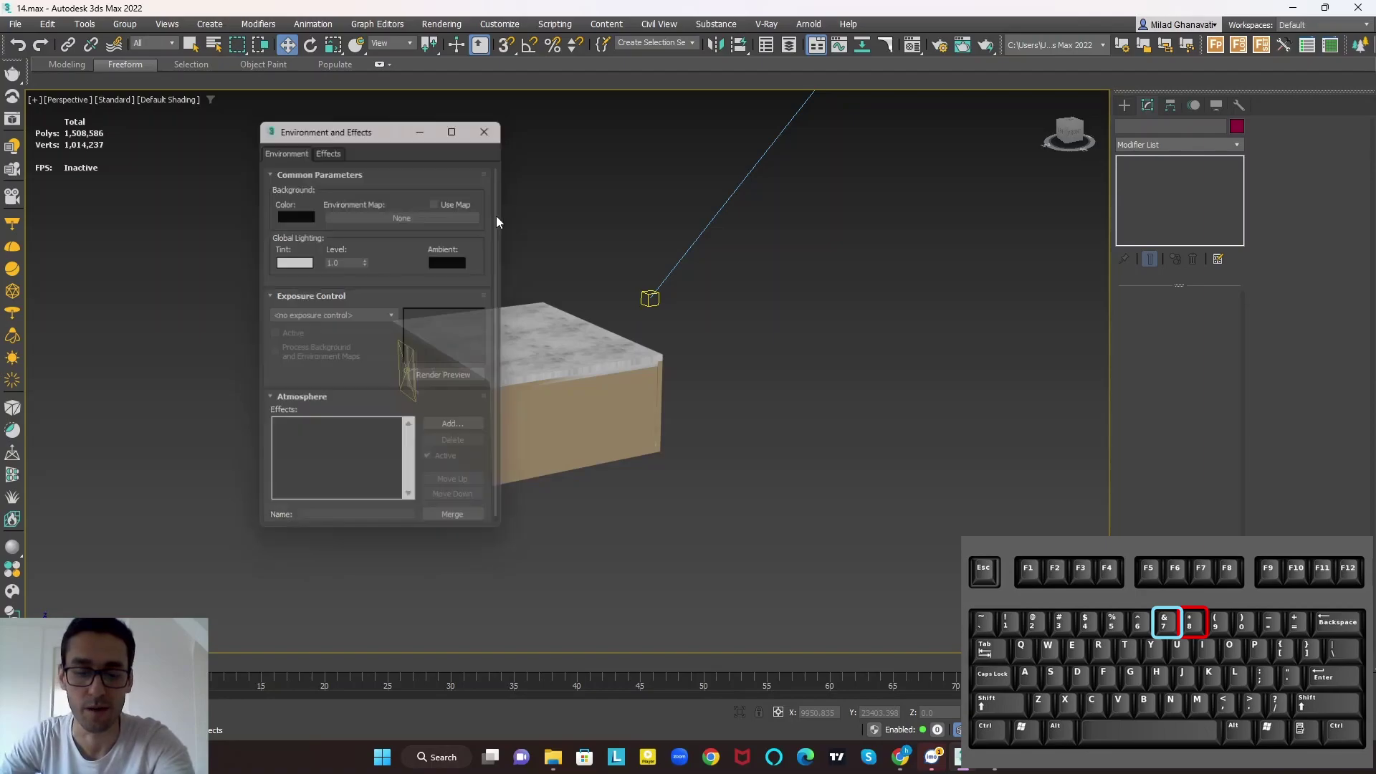
{"action": "key", "text": "8"}
{"action": "key", "text": "8"}
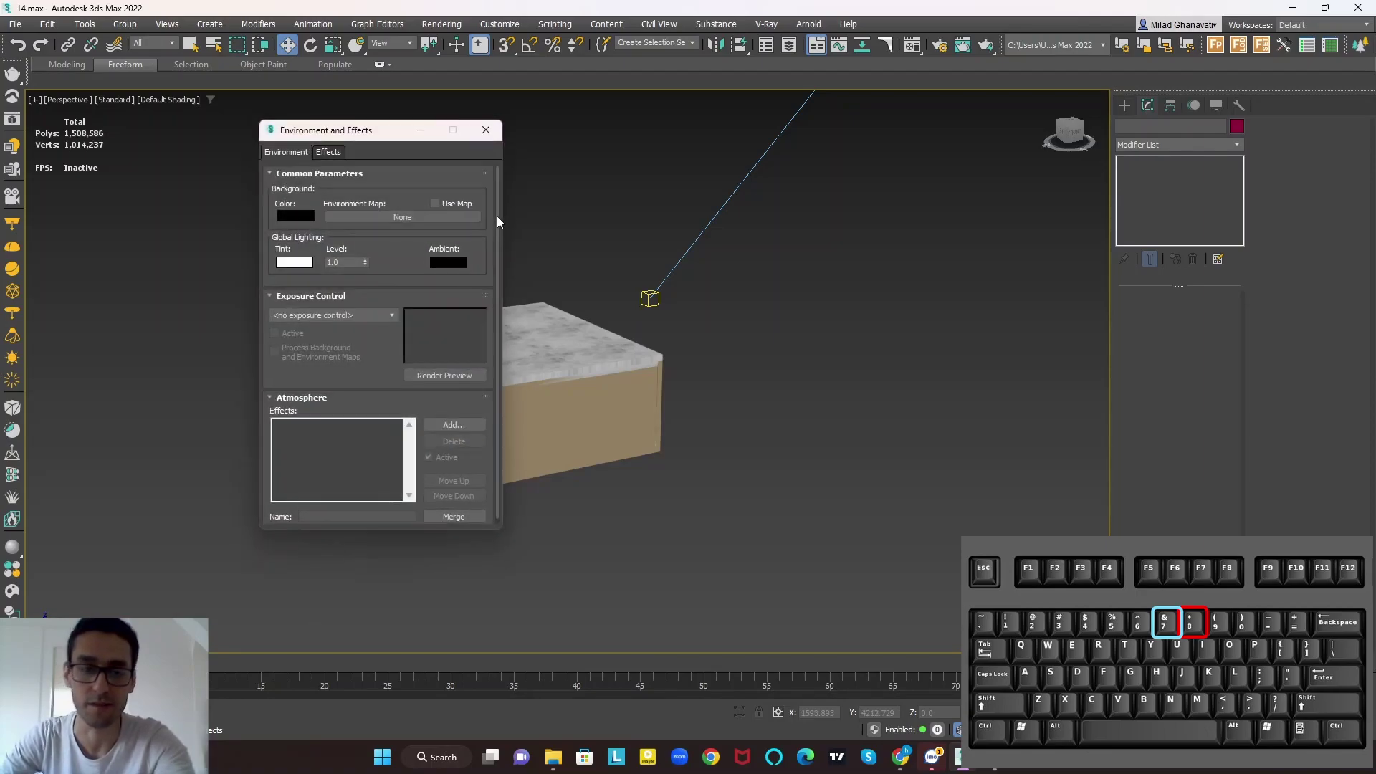
{"action": "left_click", "coordinate": [486, 130]}
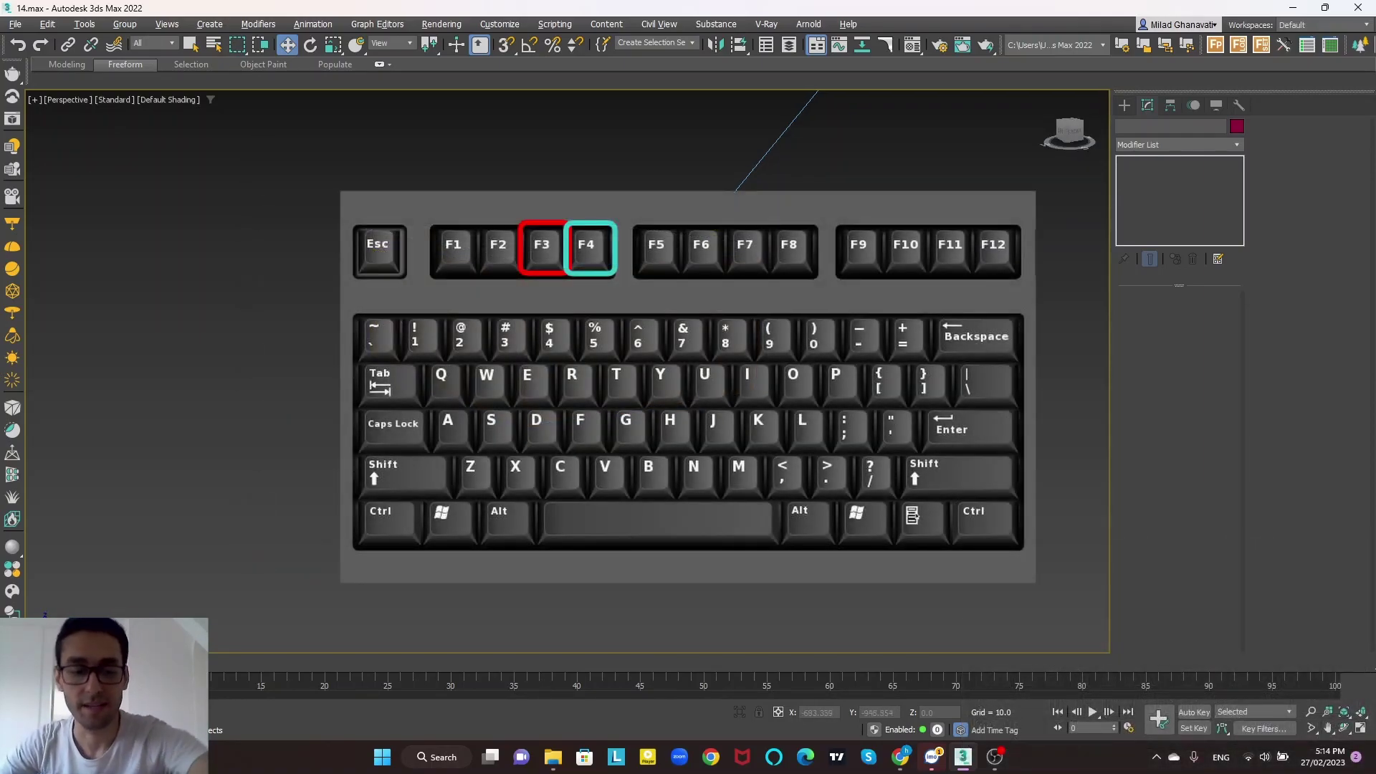
Step: Toggle wireframe and back to shaded, turn on edged faces, and orbit the house
{"action": "key", "text": "F3"}
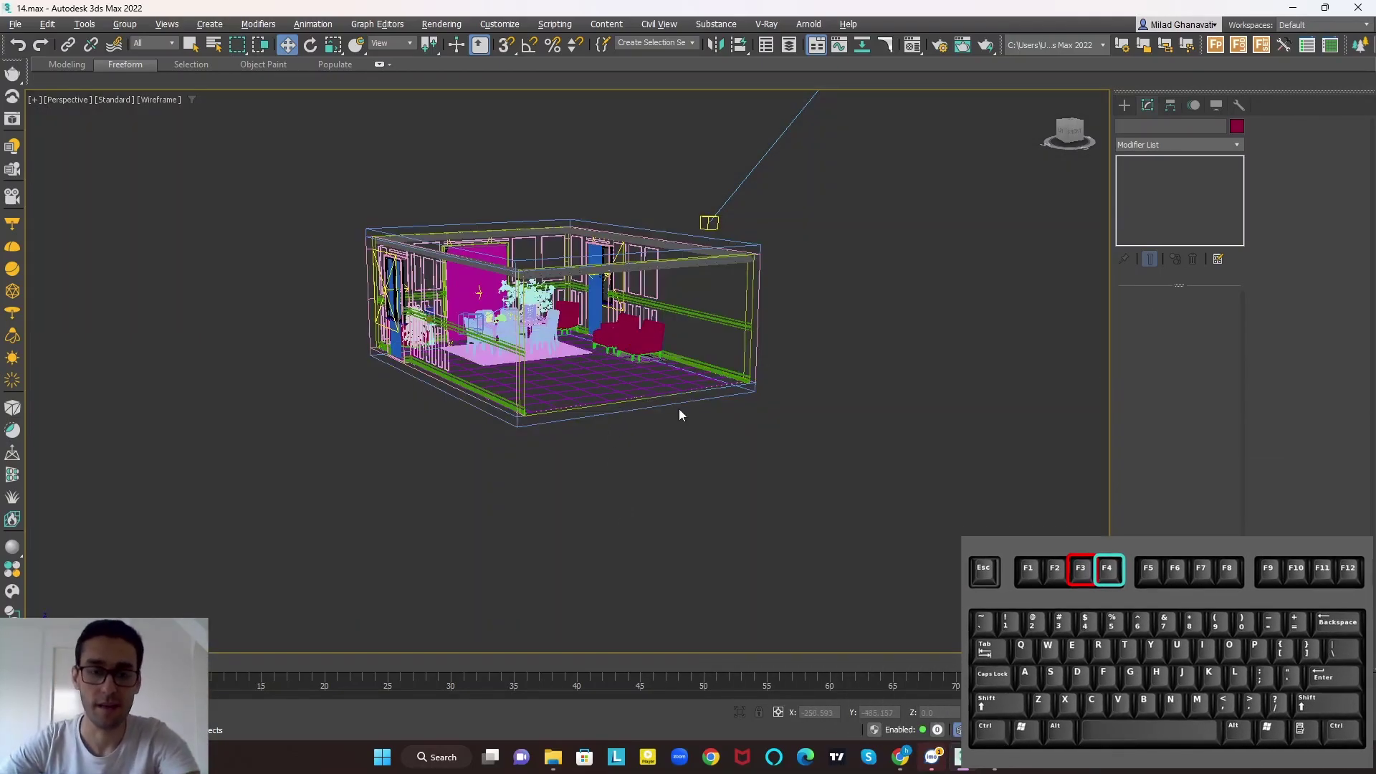
{"action": "key", "text": "F3"}
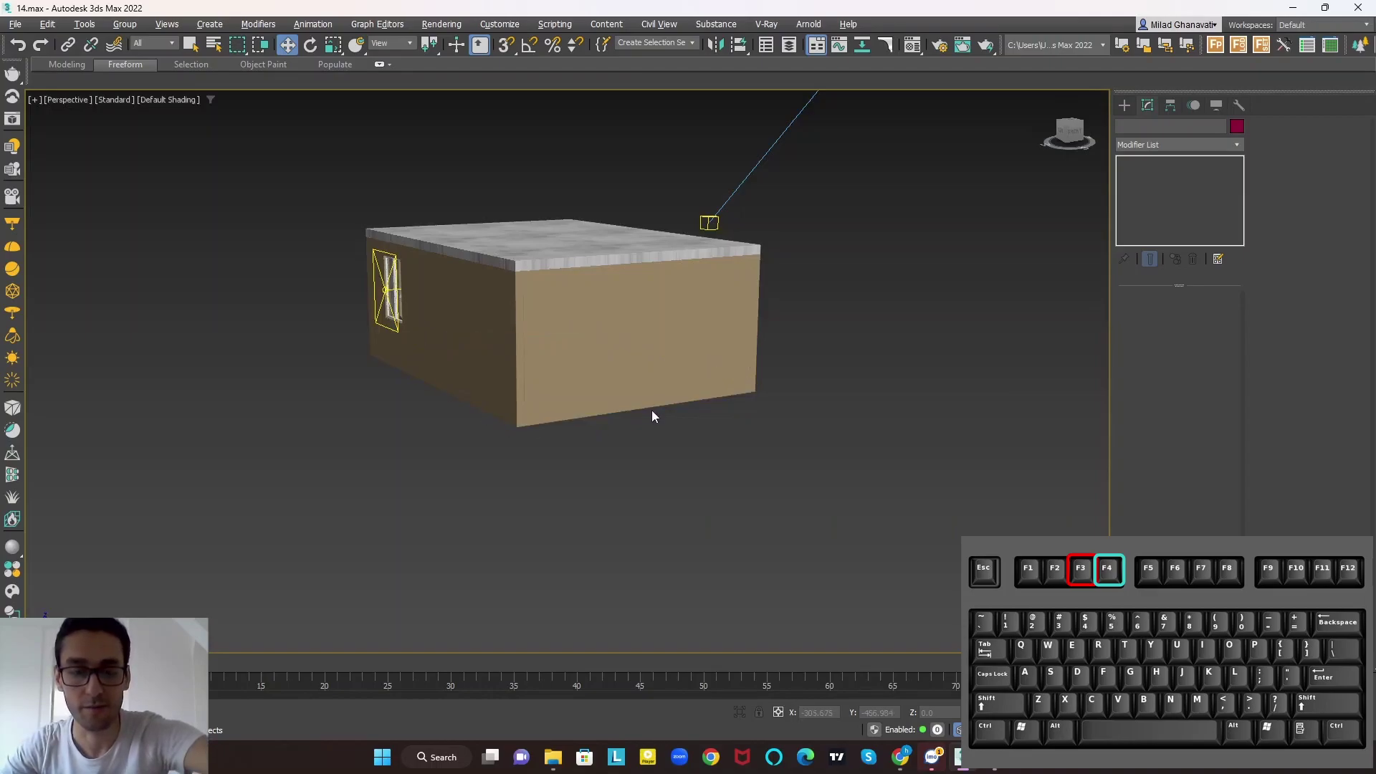
{"action": "key", "text": "F4"}
{"action": "scroll", "coordinate": [644, 349], "scroll_direction": "up", "scroll_amount": 5}
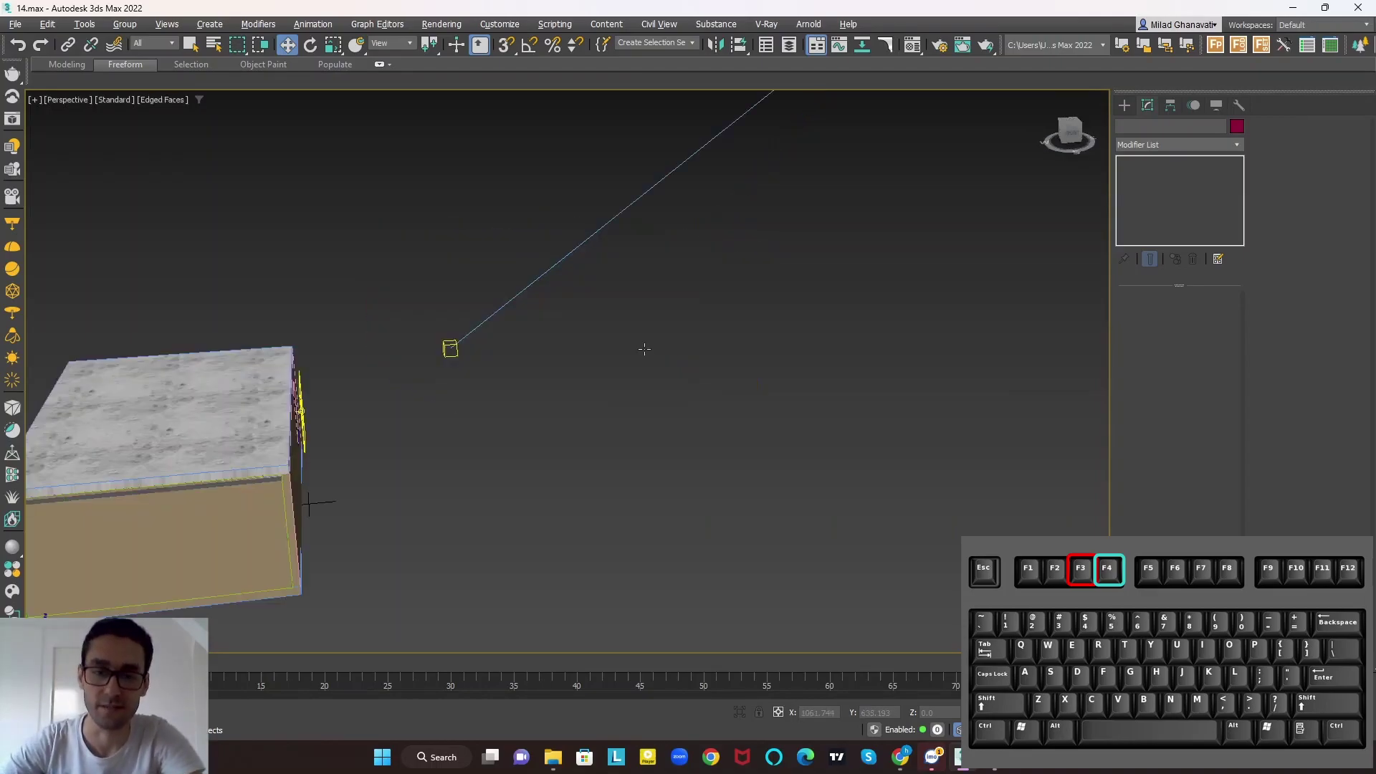
{"action": "middle_click_drag", "start_coordinate": [644, 349], "coordinate": [561, 322], "text": "alt"}
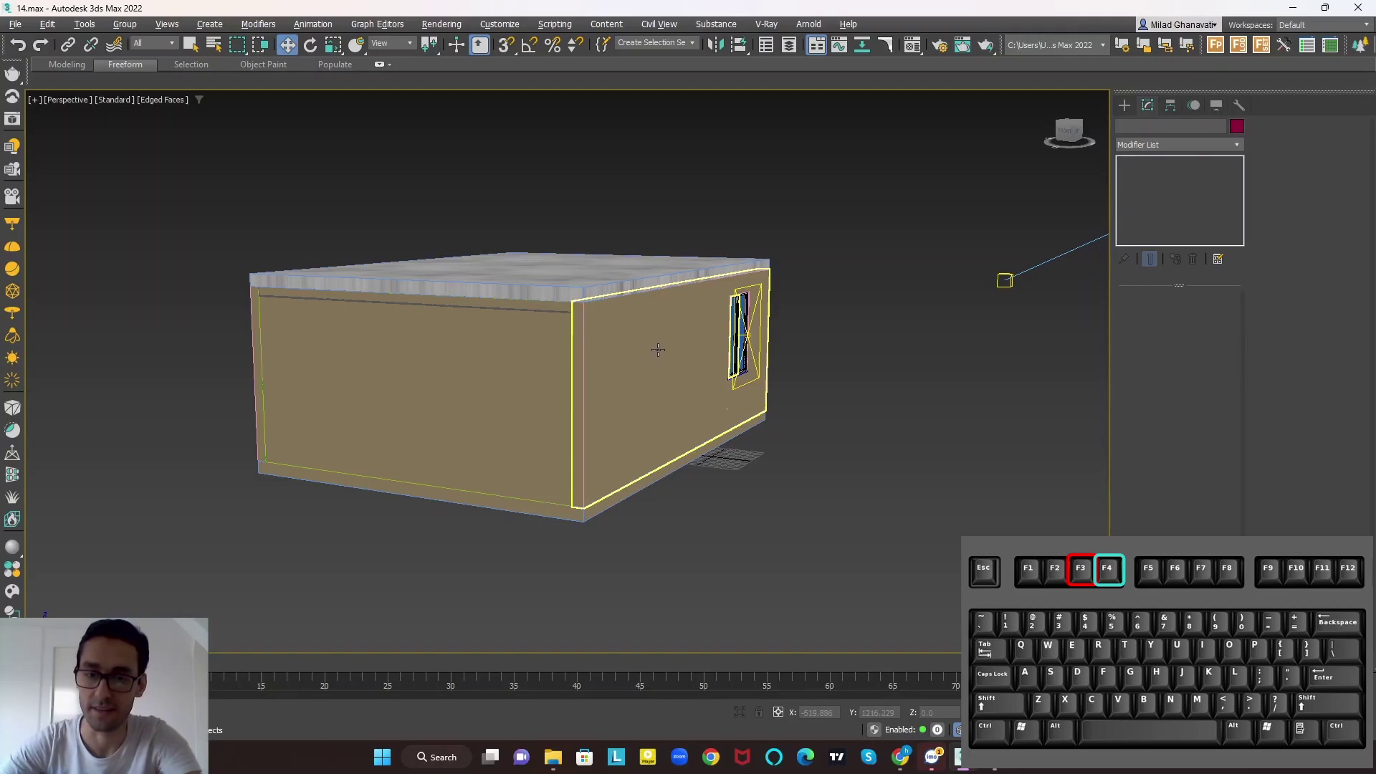
{"action": "scroll", "coordinate": [661, 358], "scroll_direction": "down", "scroll_amount": 5}
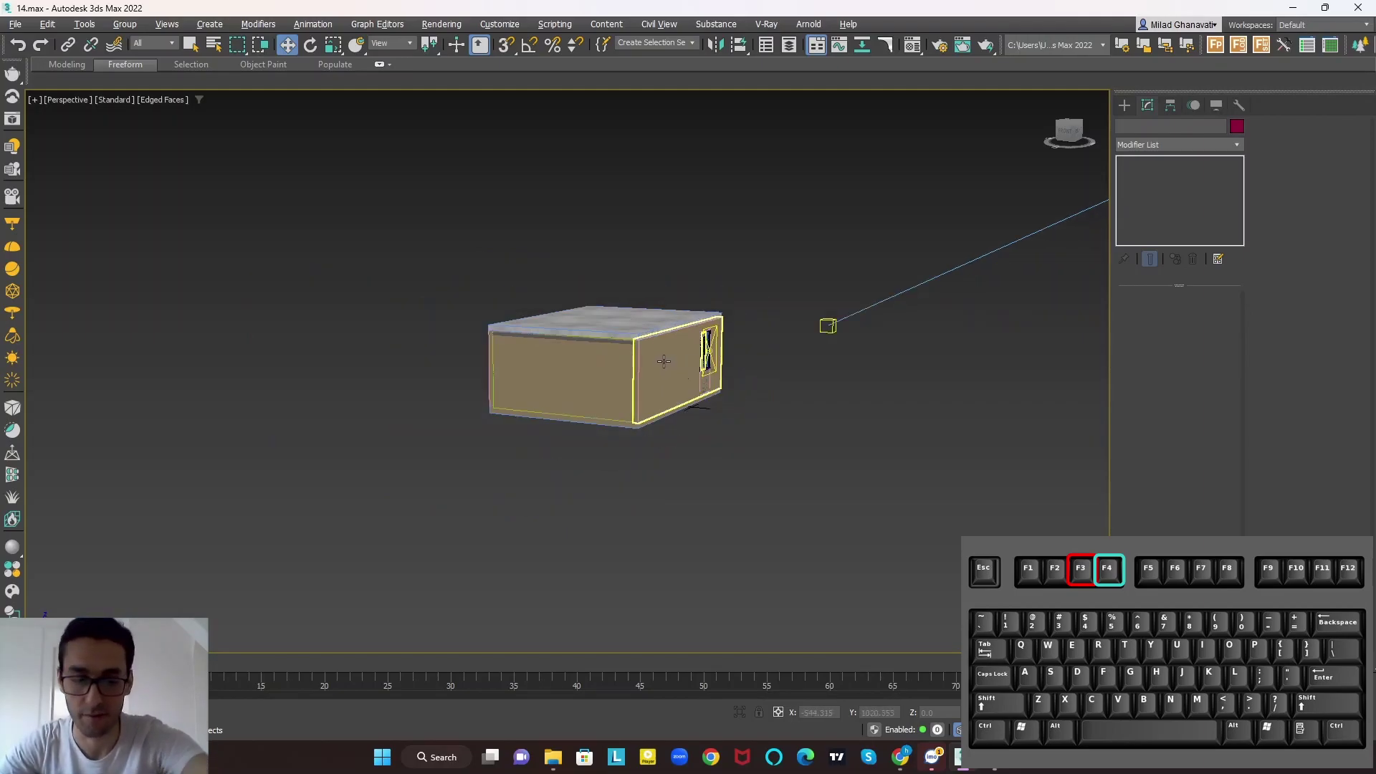
Step: Flip wireframe once more, then turn edged faces off and back on
{"action": "key", "text": "F3"}
{"action": "key", "text": "F3"}
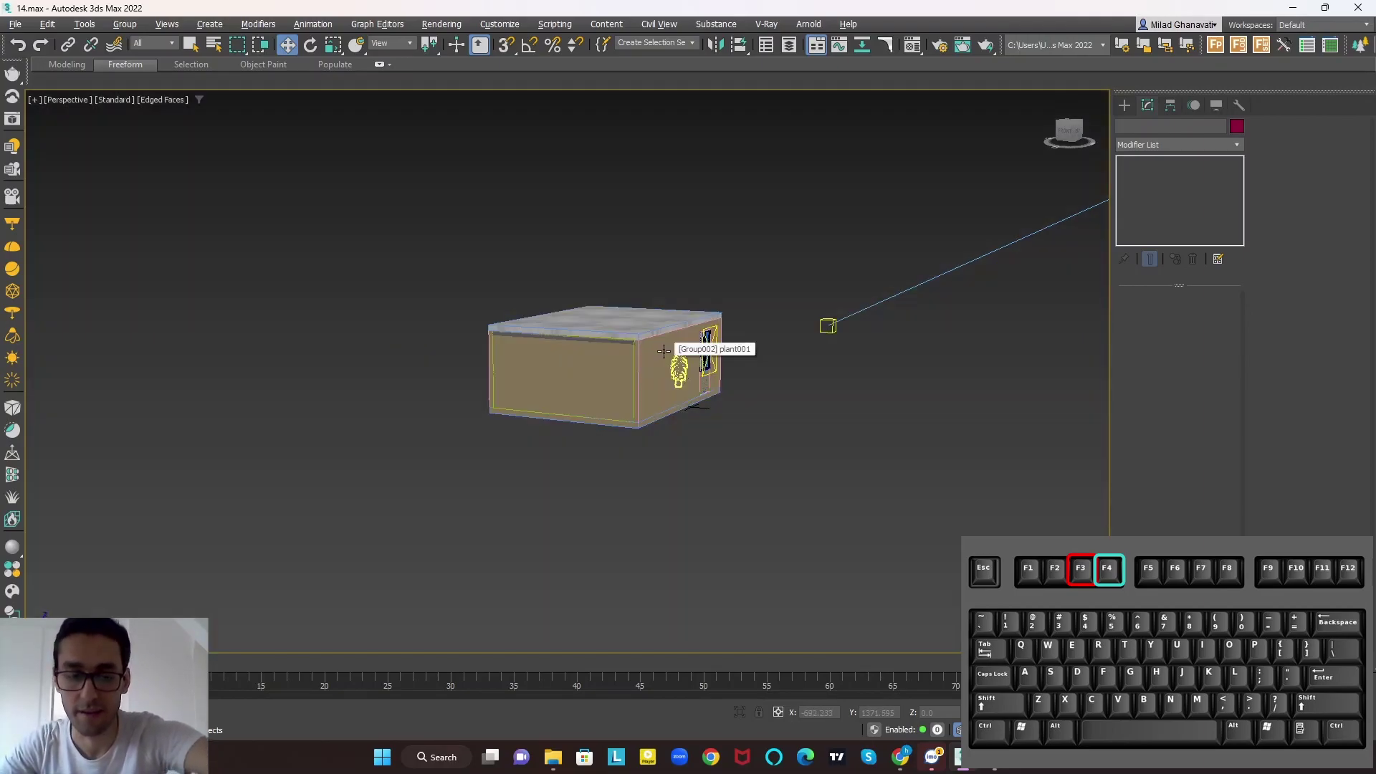
{"action": "key", "text": "F4"}
{"action": "scroll", "coordinate": [630, 362], "scroll_direction": "up", "scroll_amount": 5}
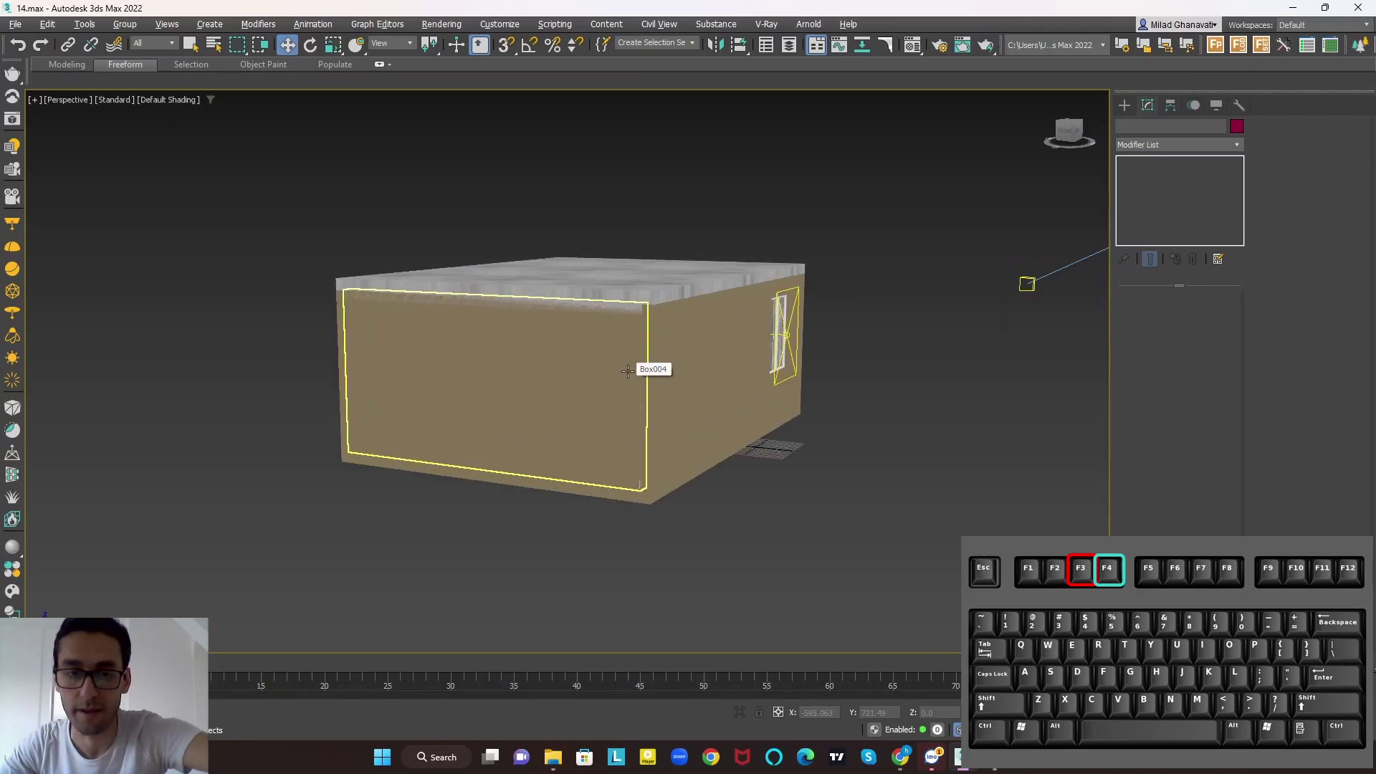
{"action": "key", "text": "F4"}
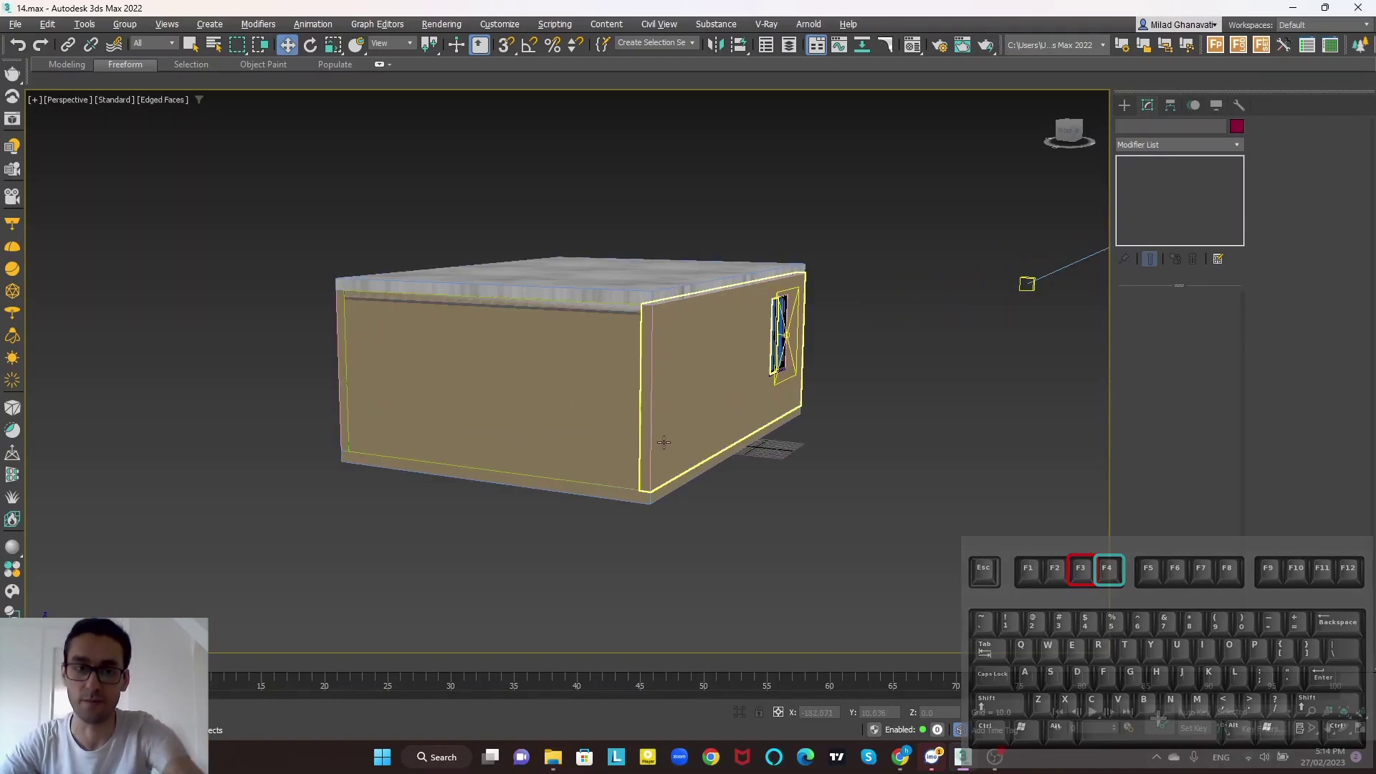
{"action": "scroll", "coordinate": [664, 442], "scroll_direction": "down", "scroll_amount": 3}
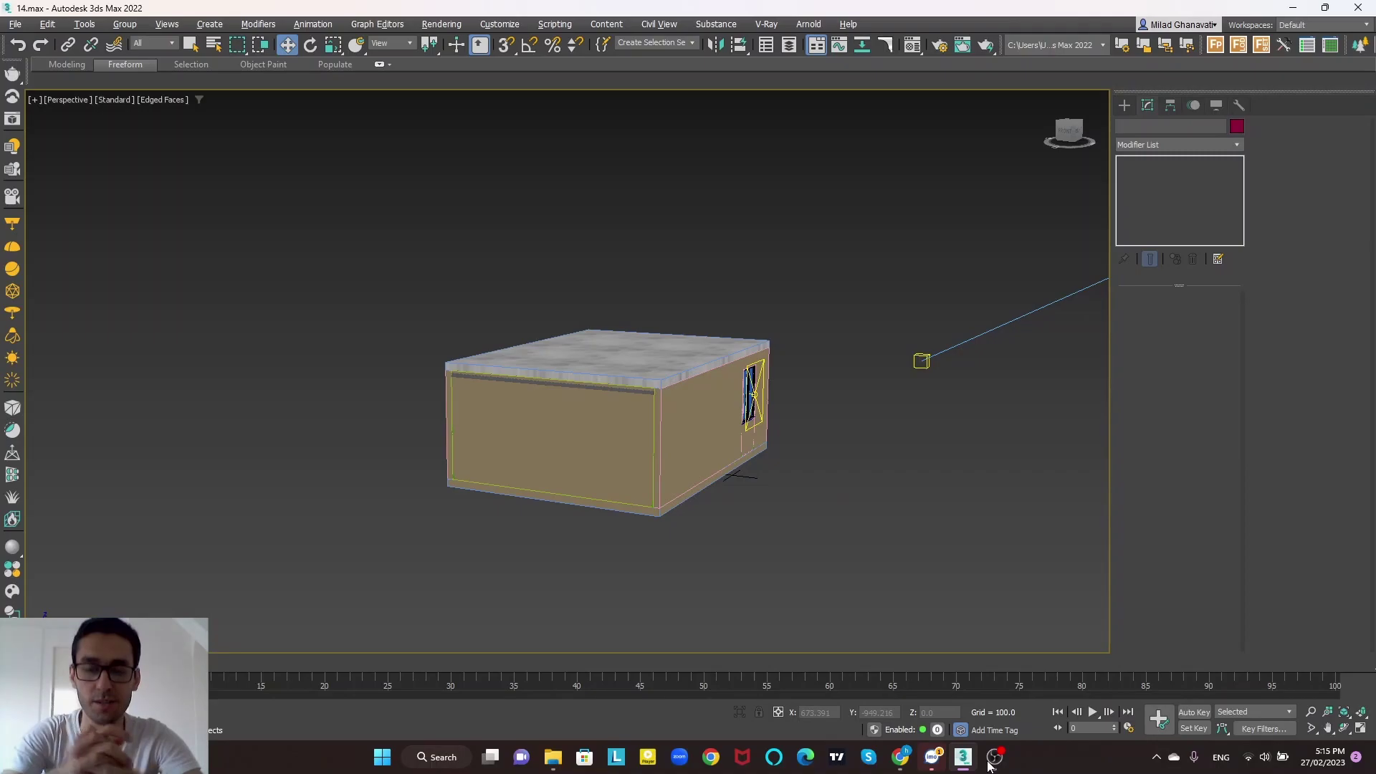
Step: Hide the scene geometry with Shift+G and select the plane light, V-Ray camera and sphere light
{"action": "key", "text": "shift+g"}
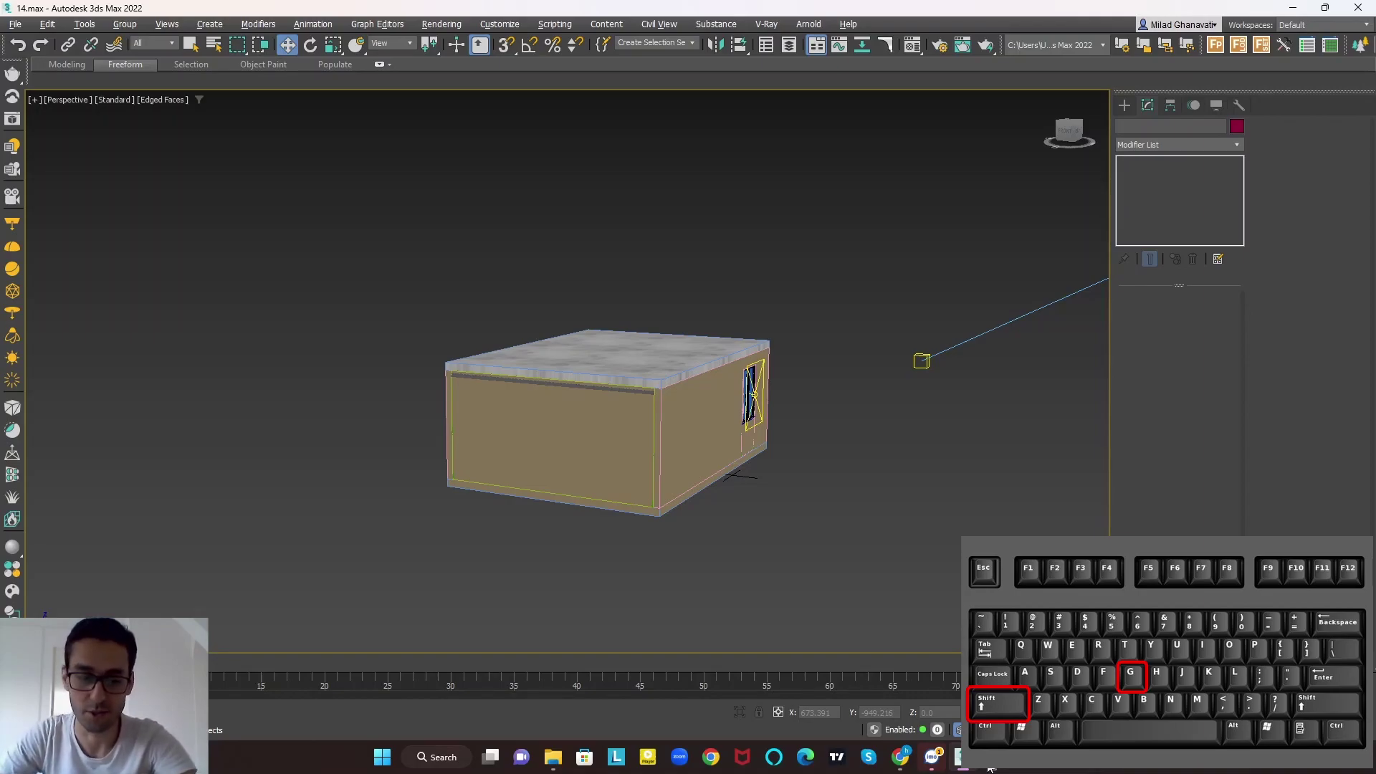
{"action": "key", "text": "shift+g"}
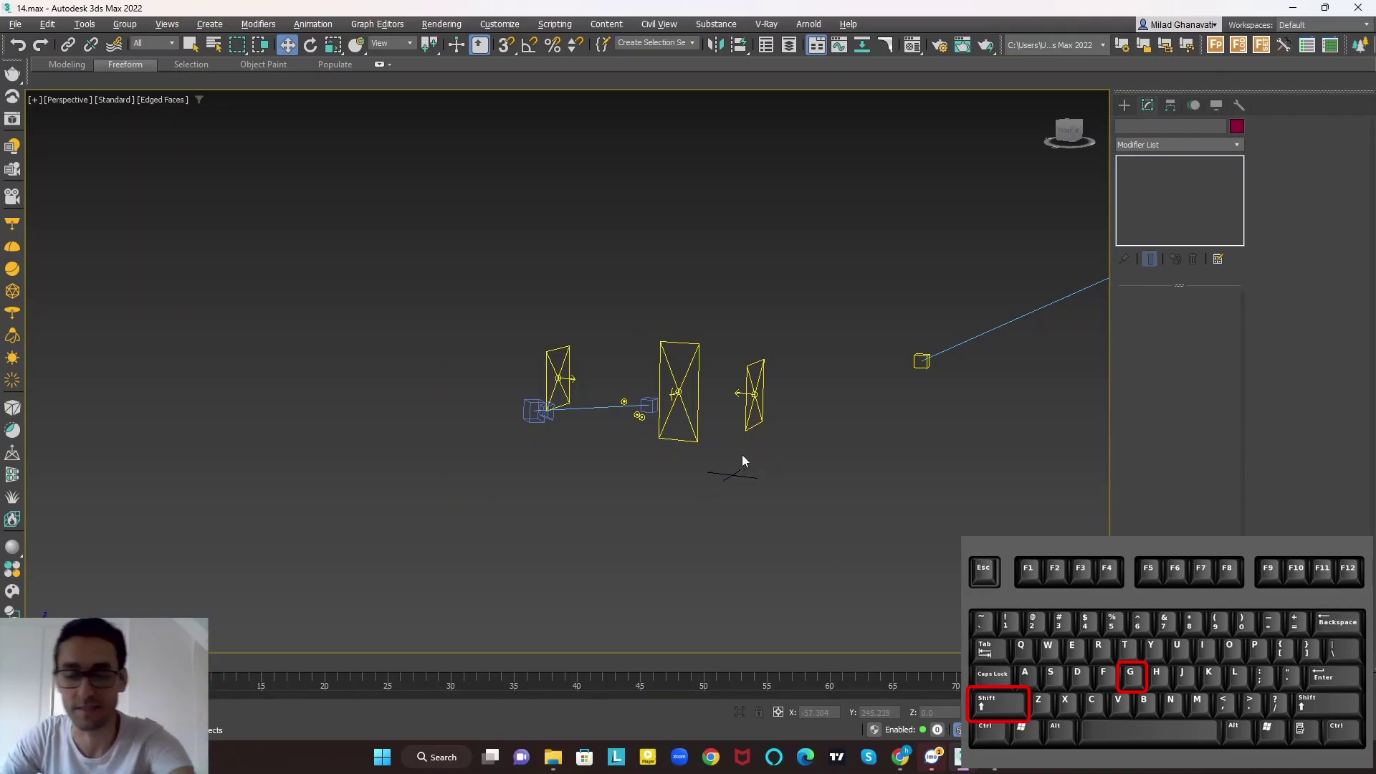
{"action": "scroll", "coordinate": [691, 375], "scroll_direction": "up", "scroll_amount": 4}
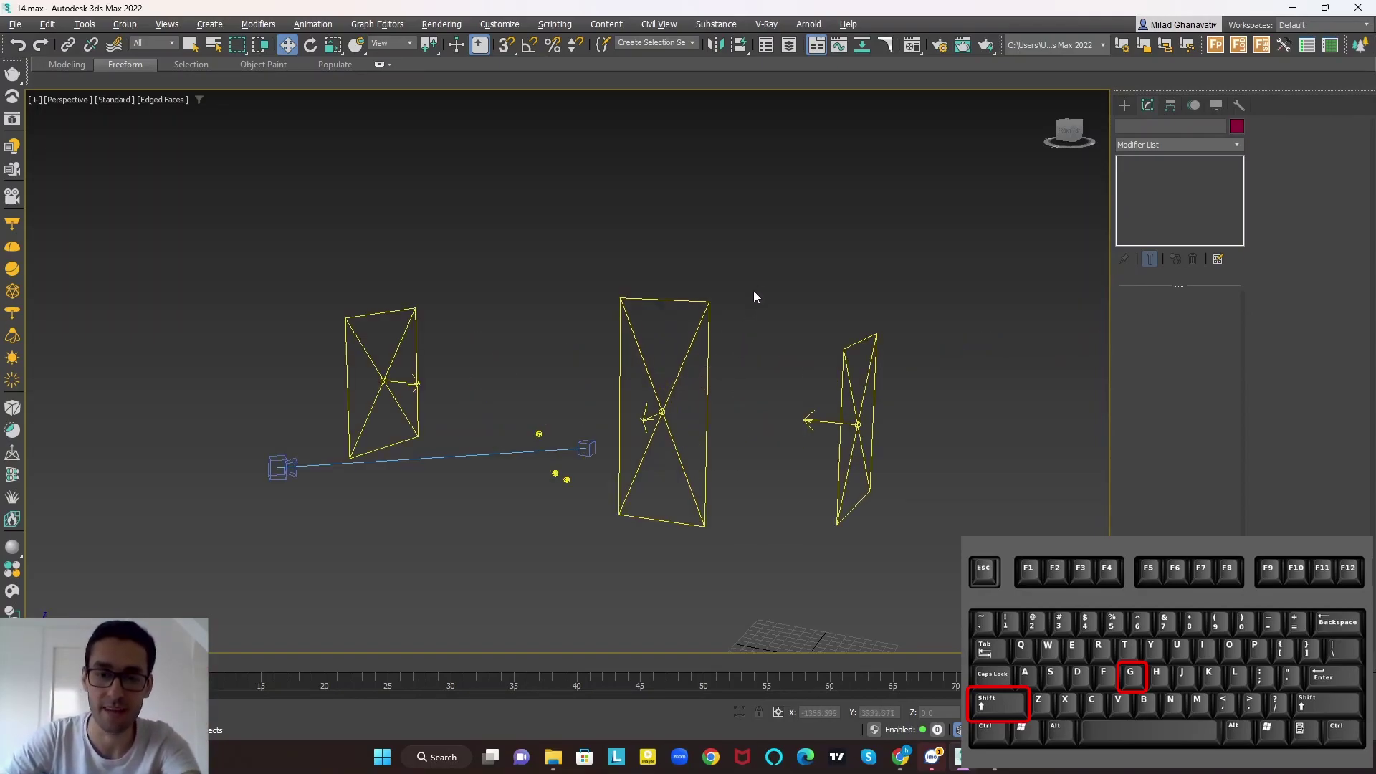
{"action": "left_click", "coordinate": [849, 423]}
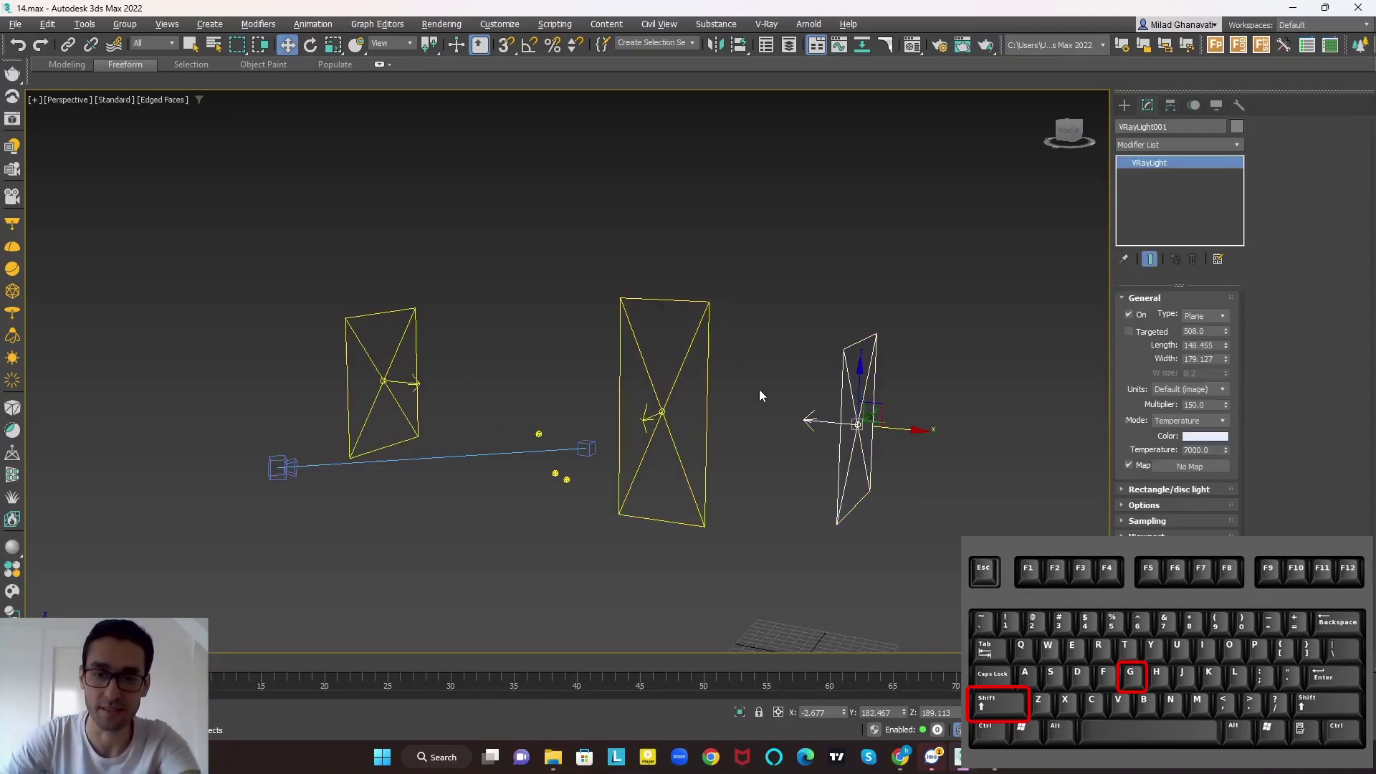
{"action": "left_click", "coordinate": [311, 459]}
{"action": "left_click", "coordinate": [567, 478]}
{"action": "middle_click_drag", "start_coordinate": [754, 497], "coordinate": [702, 438], "text": "alt"}
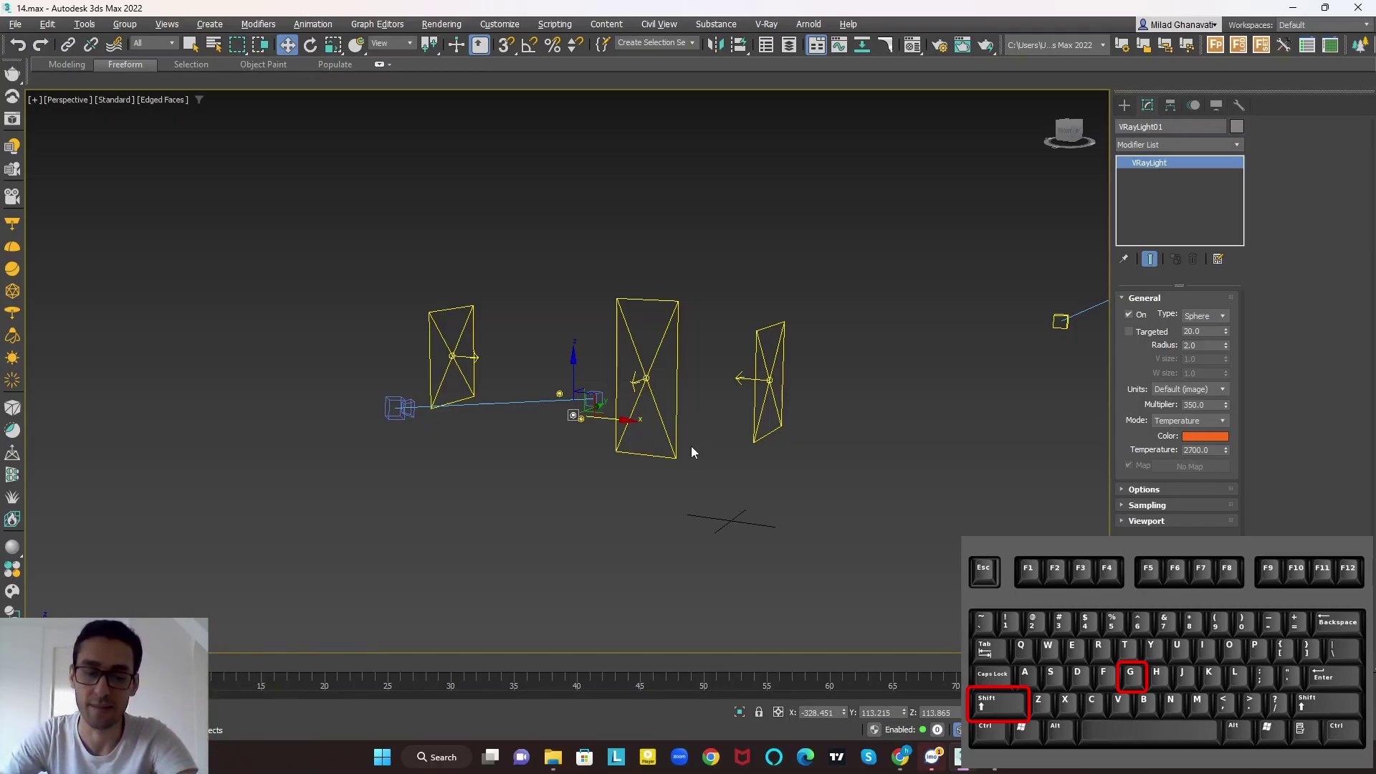
Step: Show the geometry again, orbit around the room box, and toggle the safe frame
{"action": "key", "text": "shift+g"}
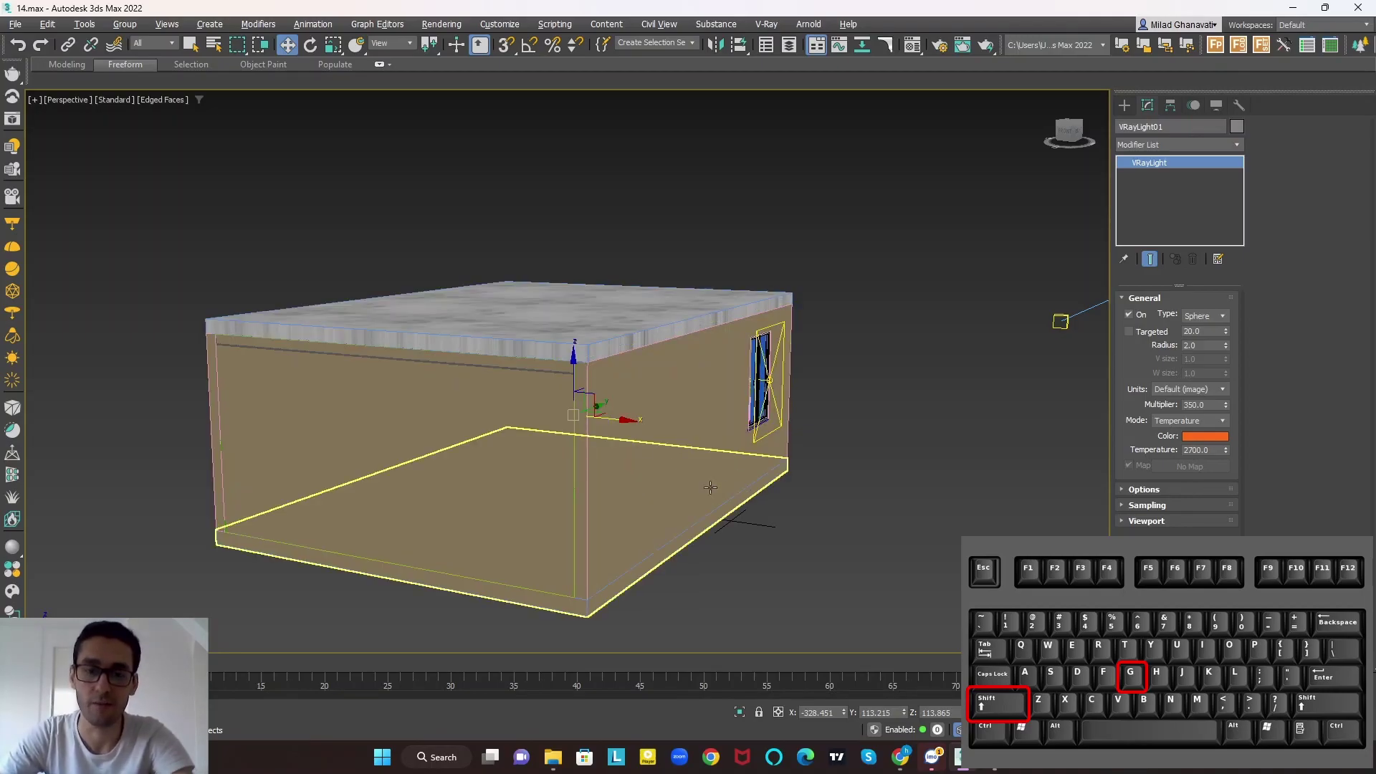
{"action": "middle_click_drag", "start_coordinate": [711, 487], "coordinate": [615, 451], "text": "alt"}
{"action": "middle_click_drag", "start_coordinate": [697, 374], "coordinate": [737, 390], "text": "alt"}
{"action": "middle_click_drag", "start_coordinate": [782, 469], "coordinate": [759, 500], "text": "alt"}
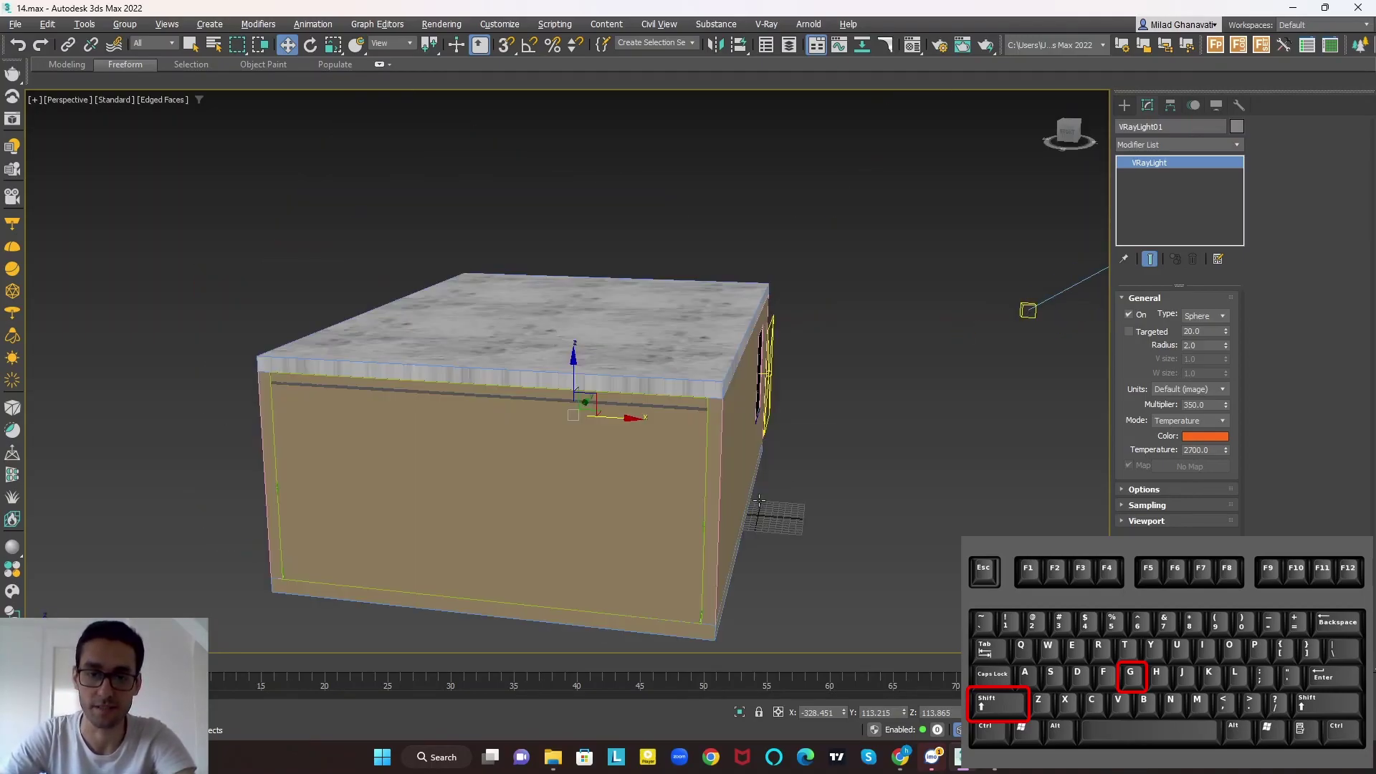
{"action": "key", "text": "shift+f"}
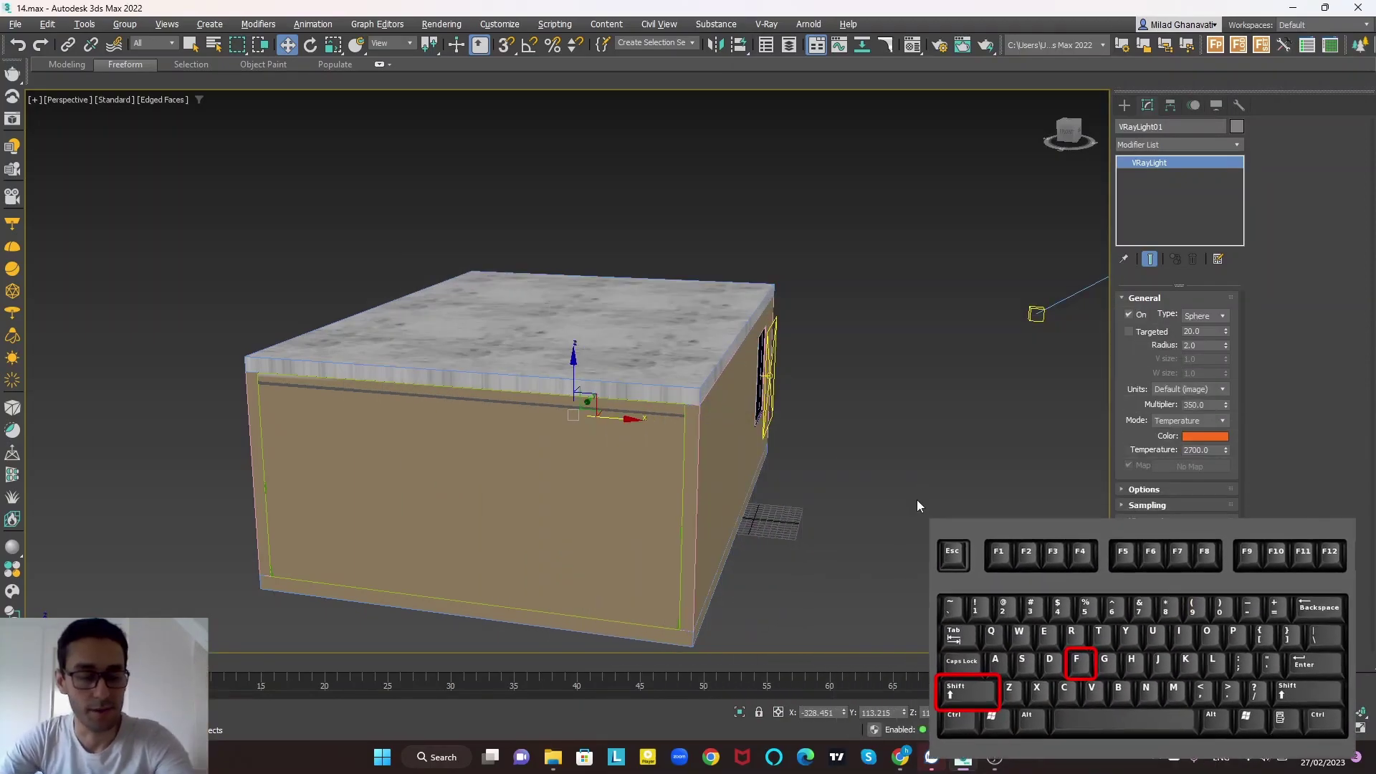
Step: Switch to VRayCam001, show the safe frame with Shift+F, and toggle F3 to shaded display
{"action": "key", "text": "c"}
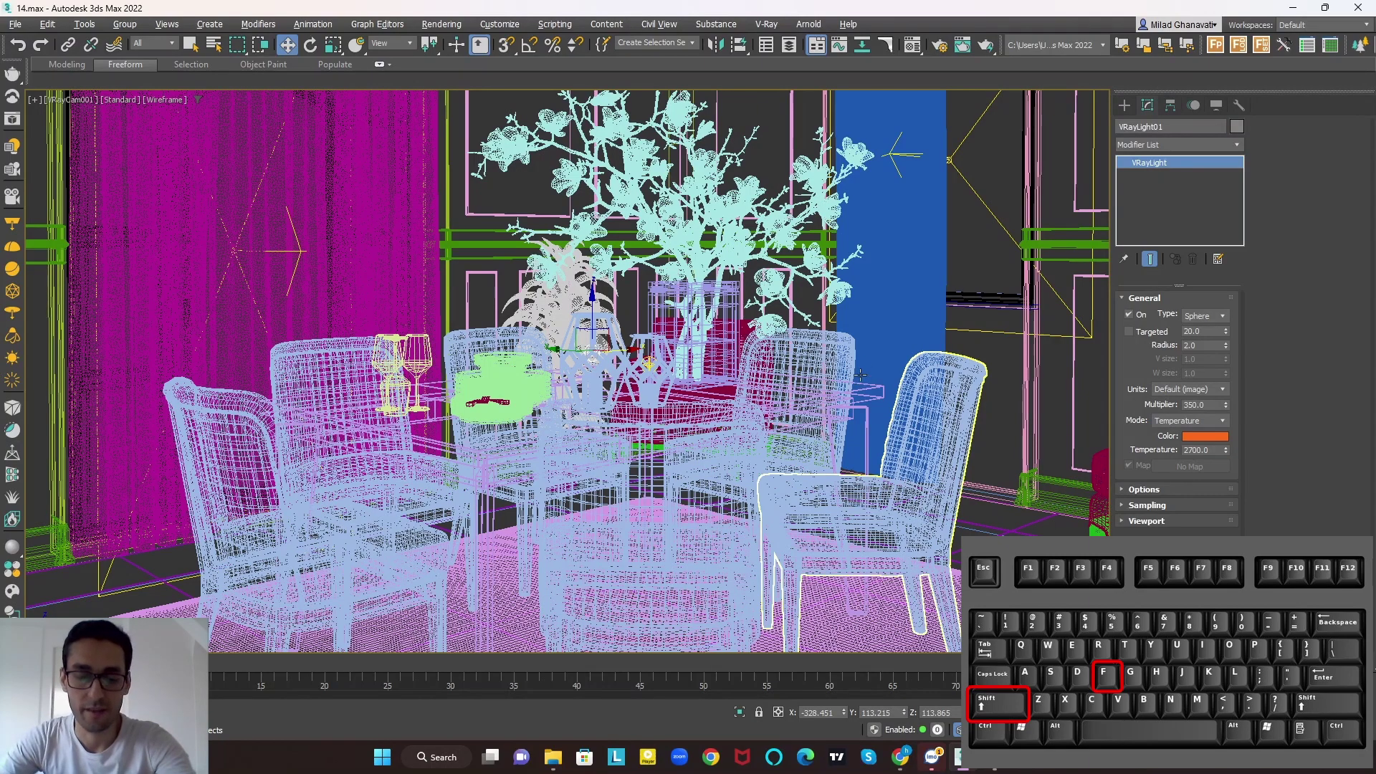
{"action": "key", "text": "shift+f"}
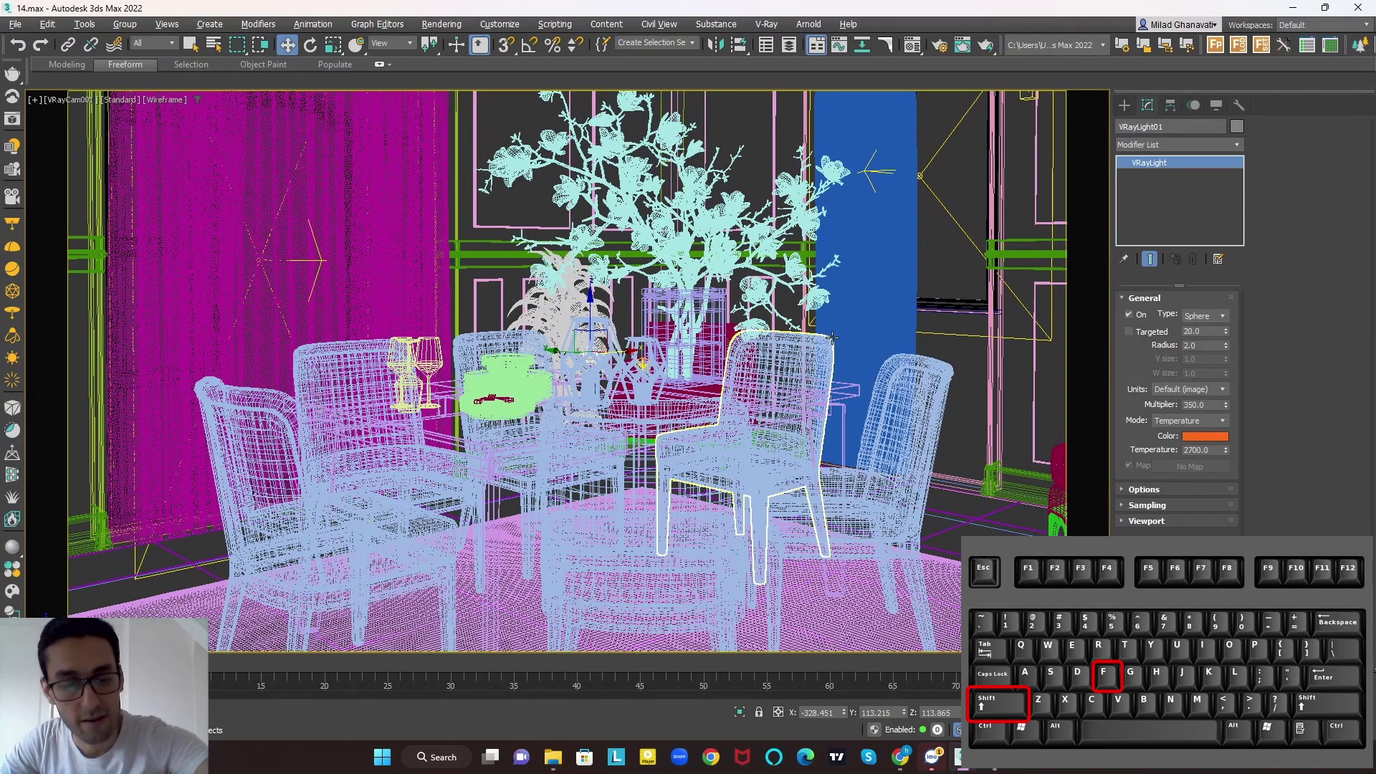
{"action": "key", "text": "F3"}
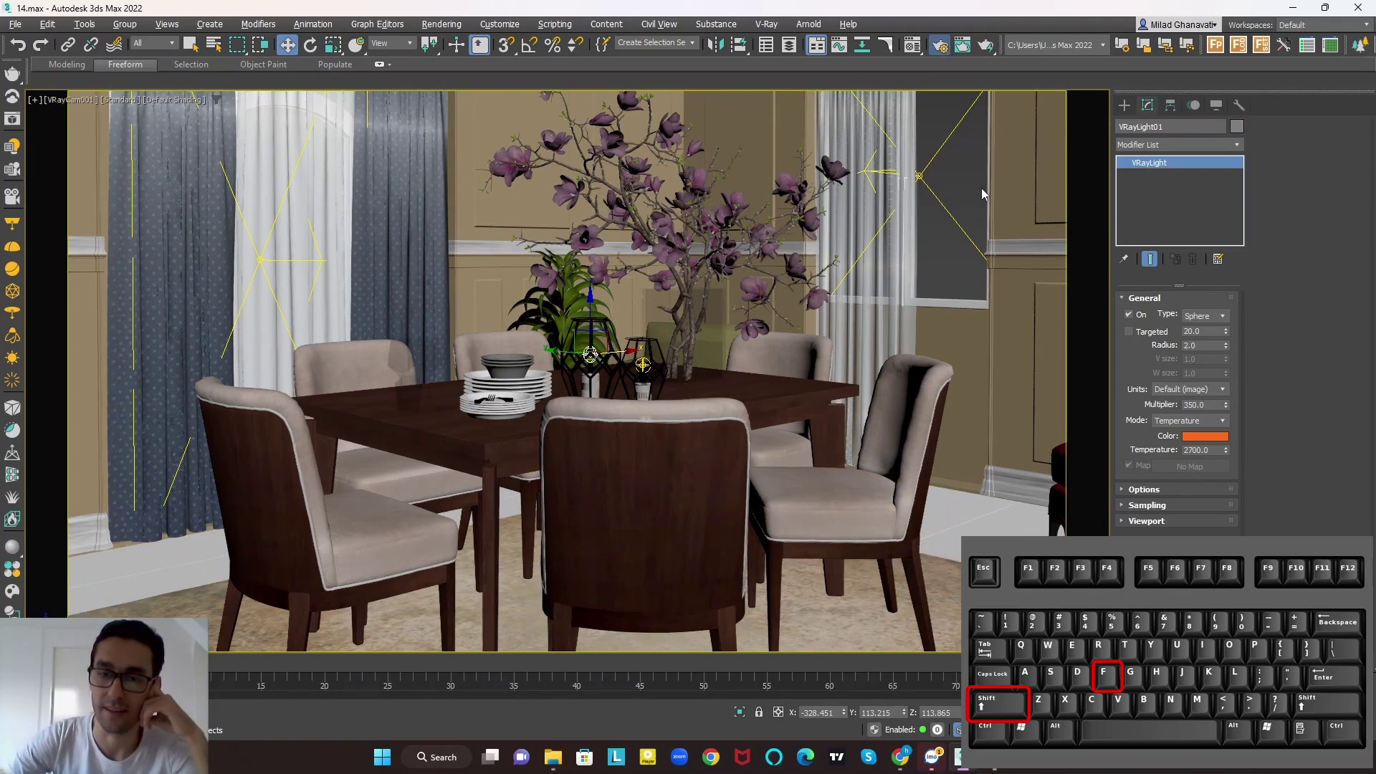
Step: Set the render output size preset to Custom with image aspect 1.203
{"action": "scroll", "coordinate": [967, 368], "scroll_direction": "down", "scroll_amount": 5}
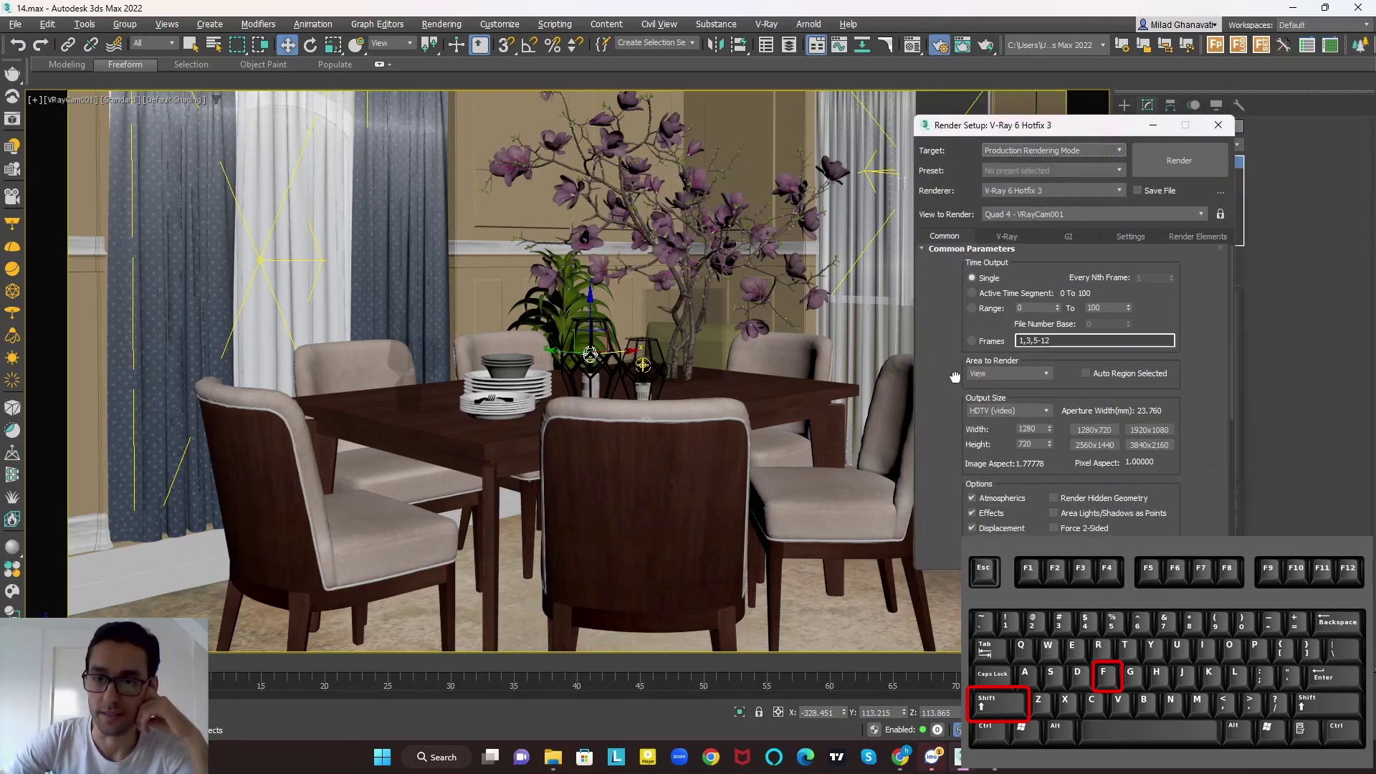
{"action": "left_click", "coordinate": [1045, 288]}
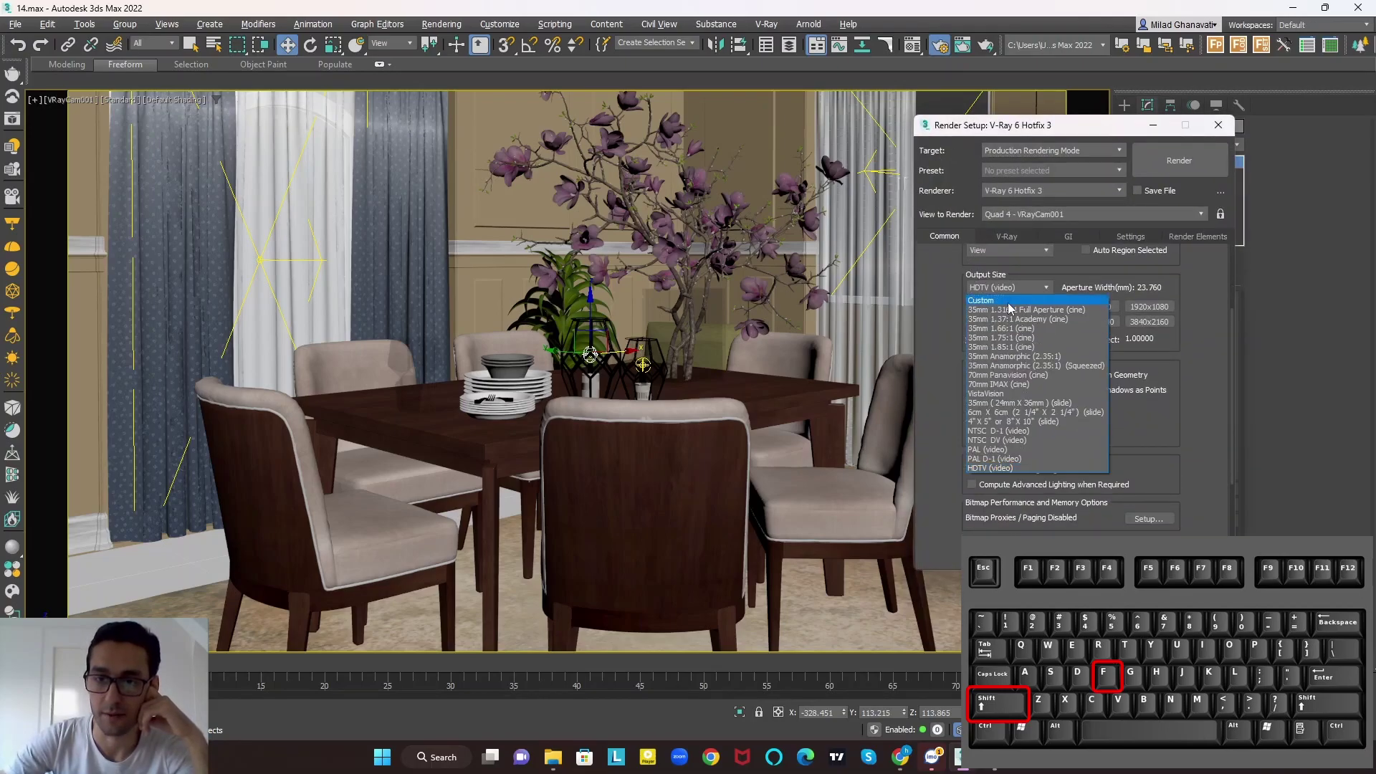
{"action": "left_click", "coordinate": [1036, 302]}
{"action": "mouse_move", "coordinate": [1049, 340]}
{"action": "left_mouse_down"}
{"action": "mouse_move", "coordinate": [1055, 380]}
{"action": "mouse_move", "coordinate": [1055, 351]}
{"action": "left_mouse_up"}
{"action": "left_click", "coordinate": [835, 350]}
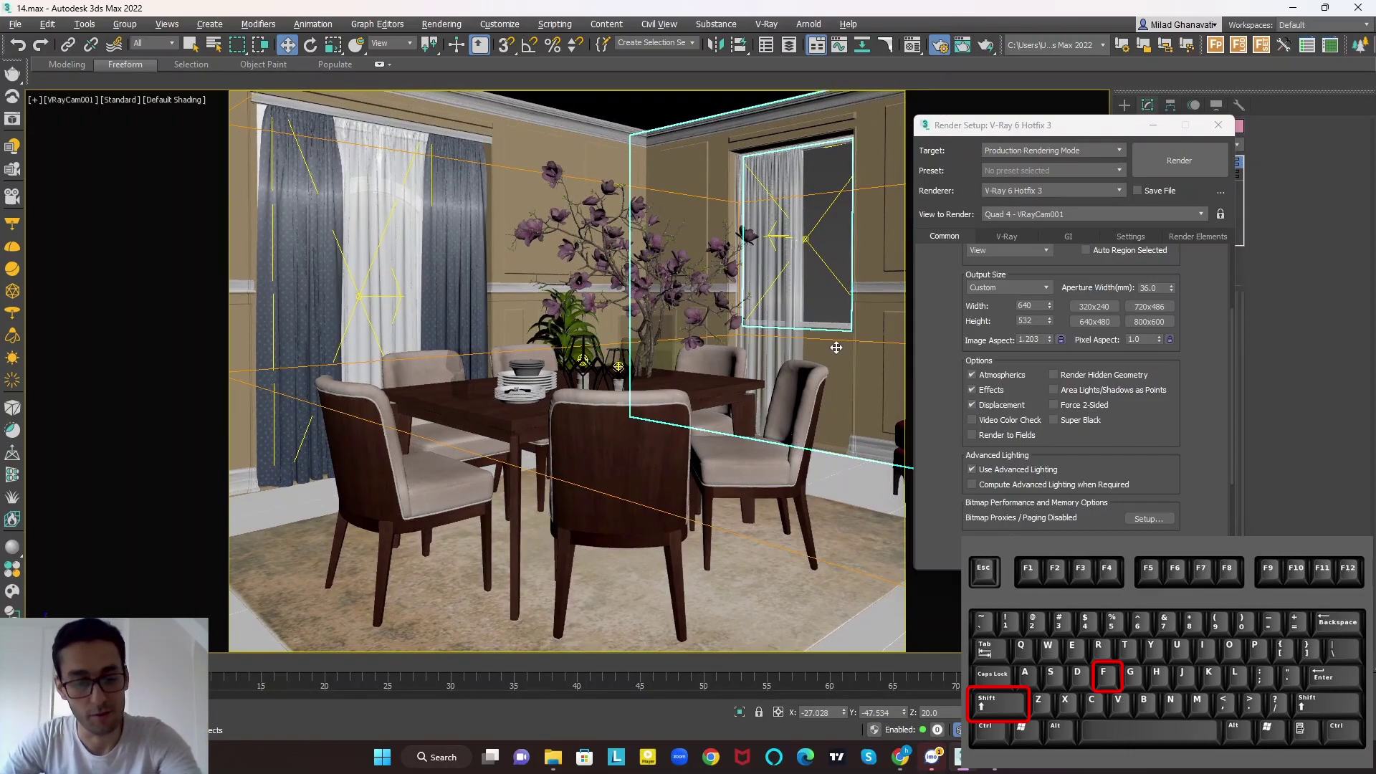
Step: Toggle the safe frame off and on to compare, then close Render Setup
{"action": "key", "text": "shift+f"}
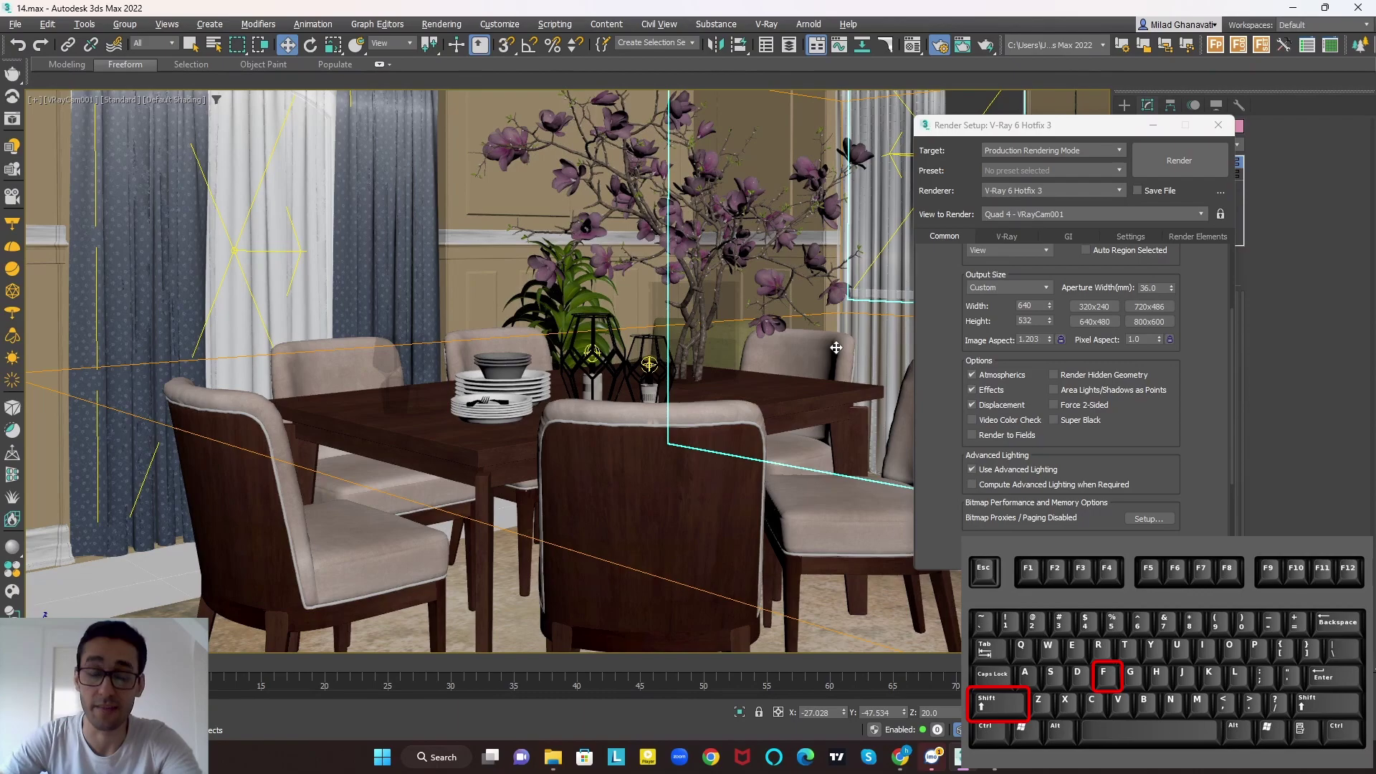
{"action": "key", "text": "shift+f"}
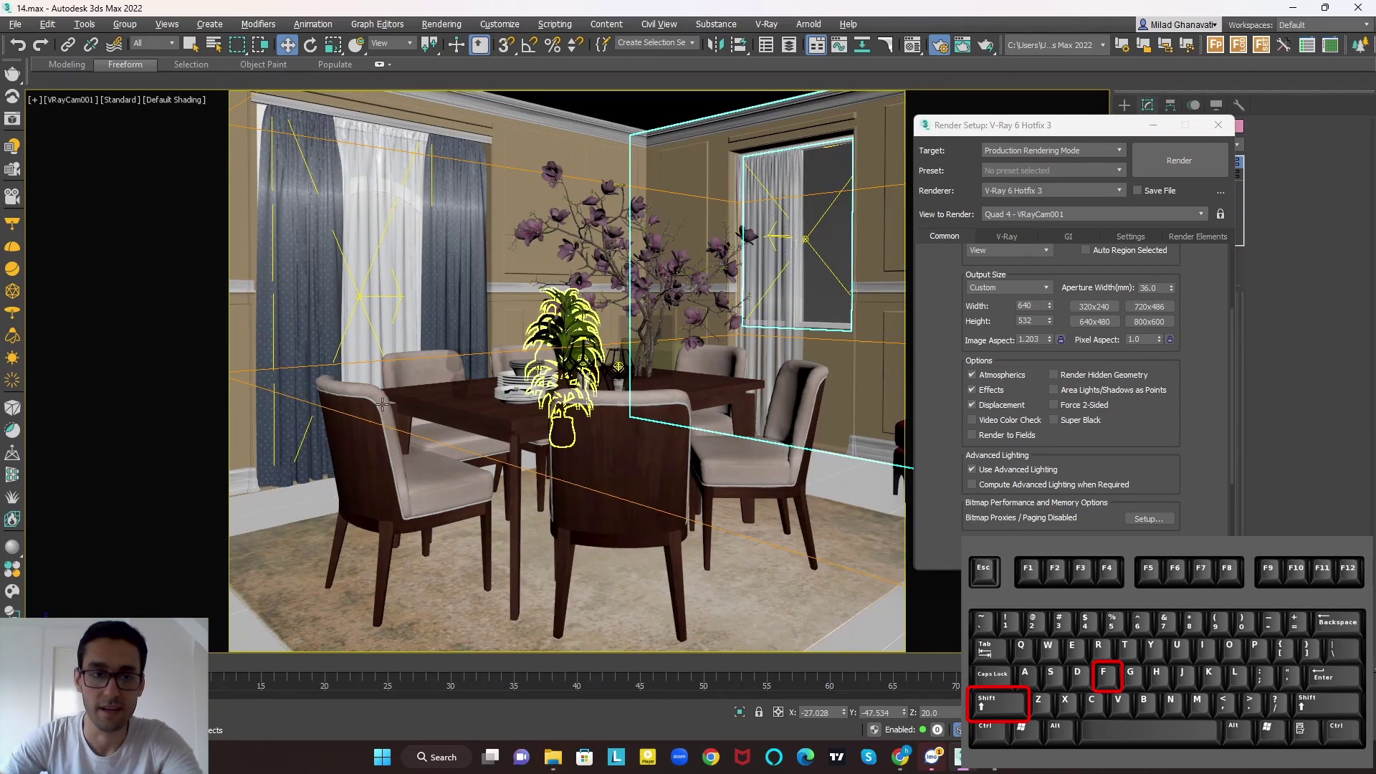
{"action": "left_click", "coordinate": [1217, 127]}
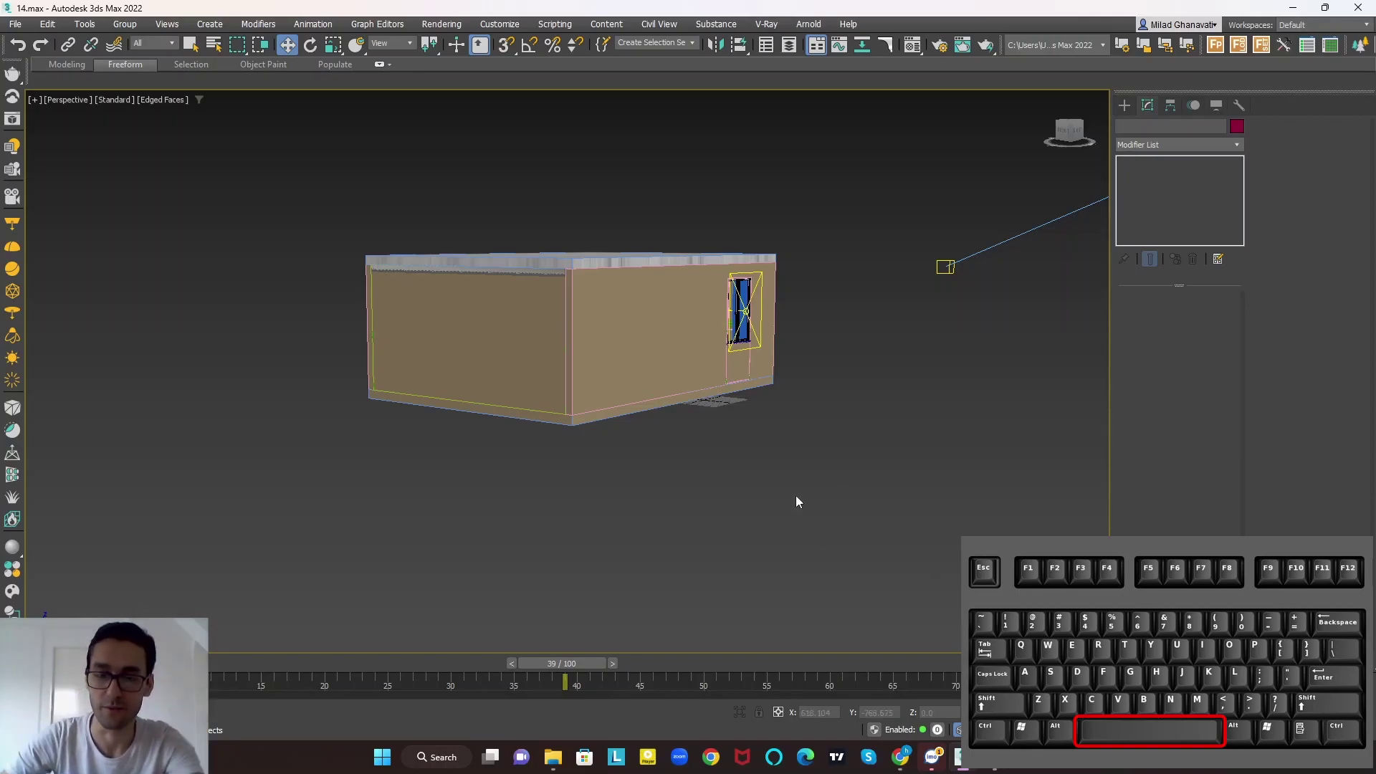
Step: Toggle Maximize Viewport off to bring back the Top, Orthographic, camera and Perspective views
{"action": "key", "text": "space"}
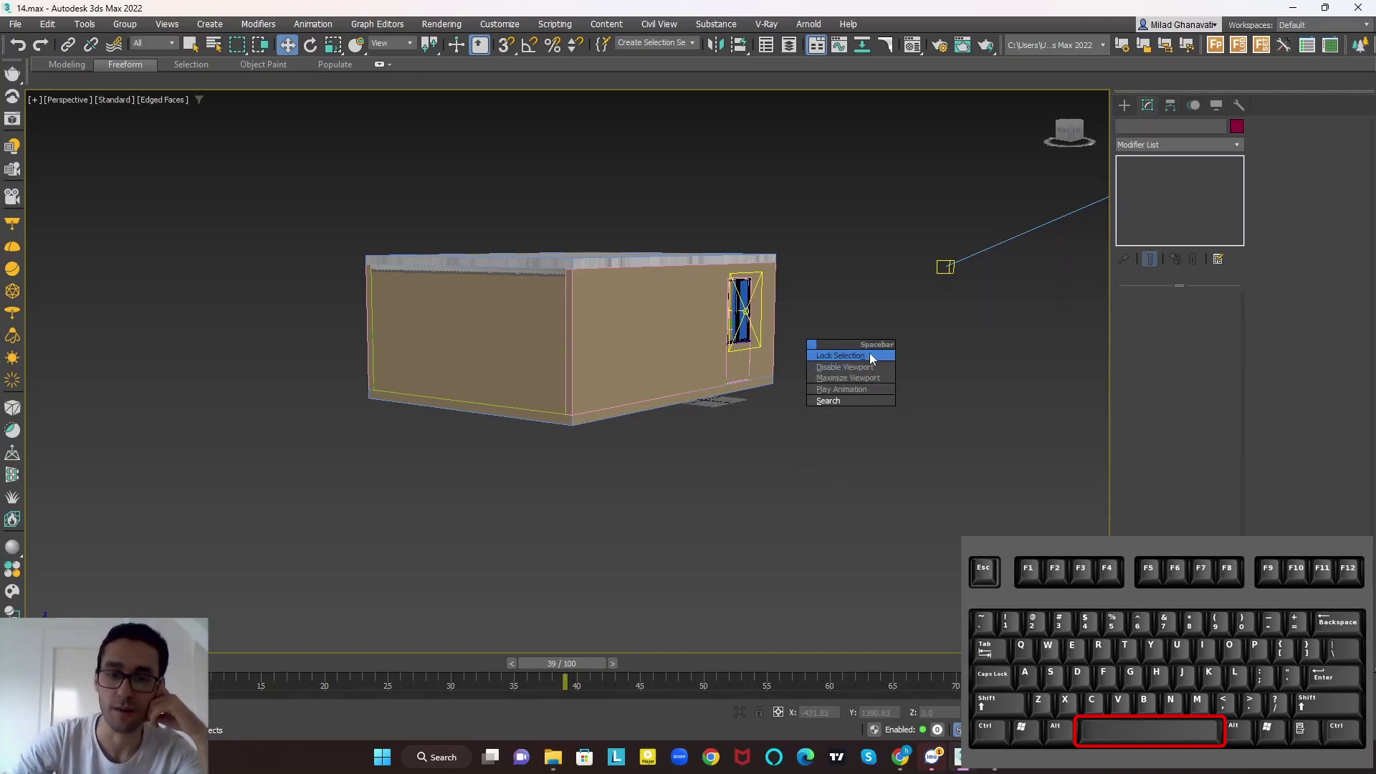
{"action": "left_click", "coordinate": [863, 400]}
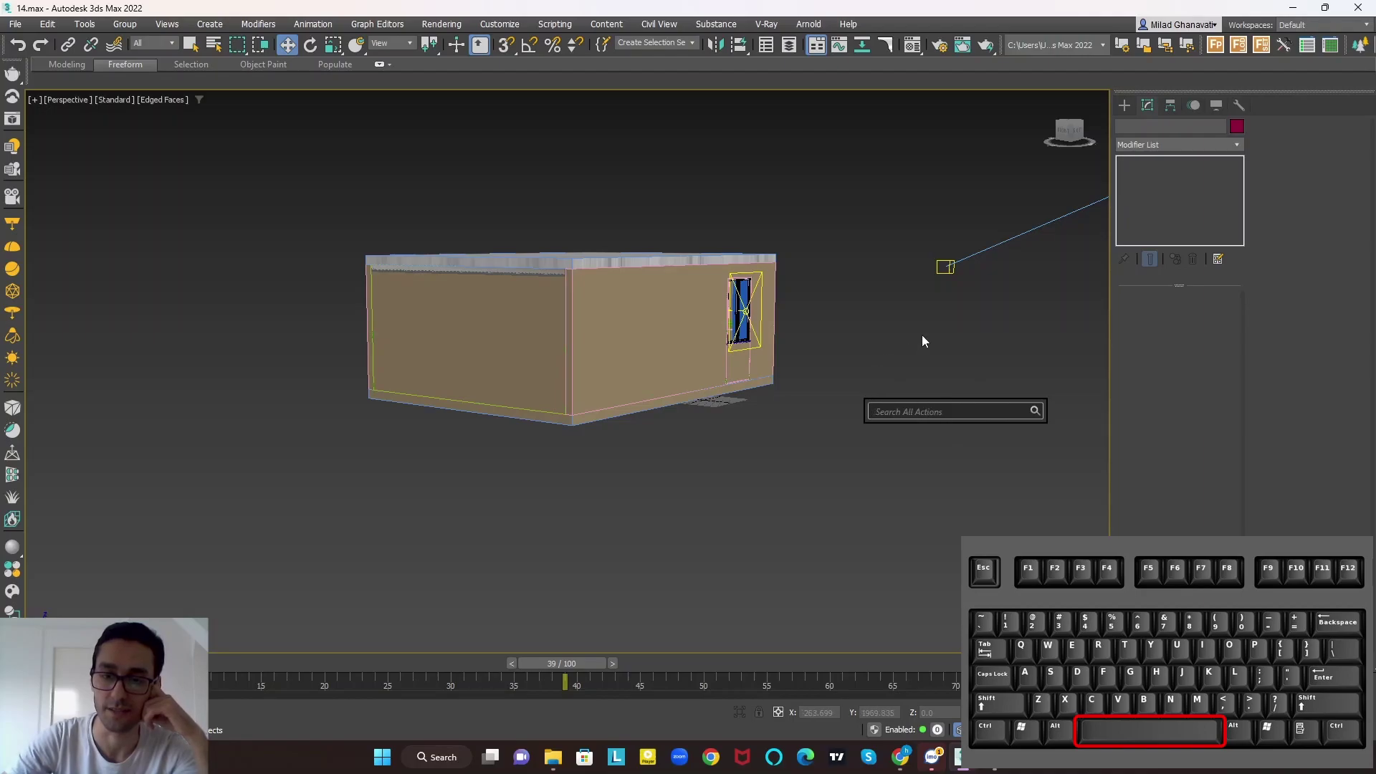
{"action": "key", "text": "Escape"}
{"action": "key", "text": "space"}
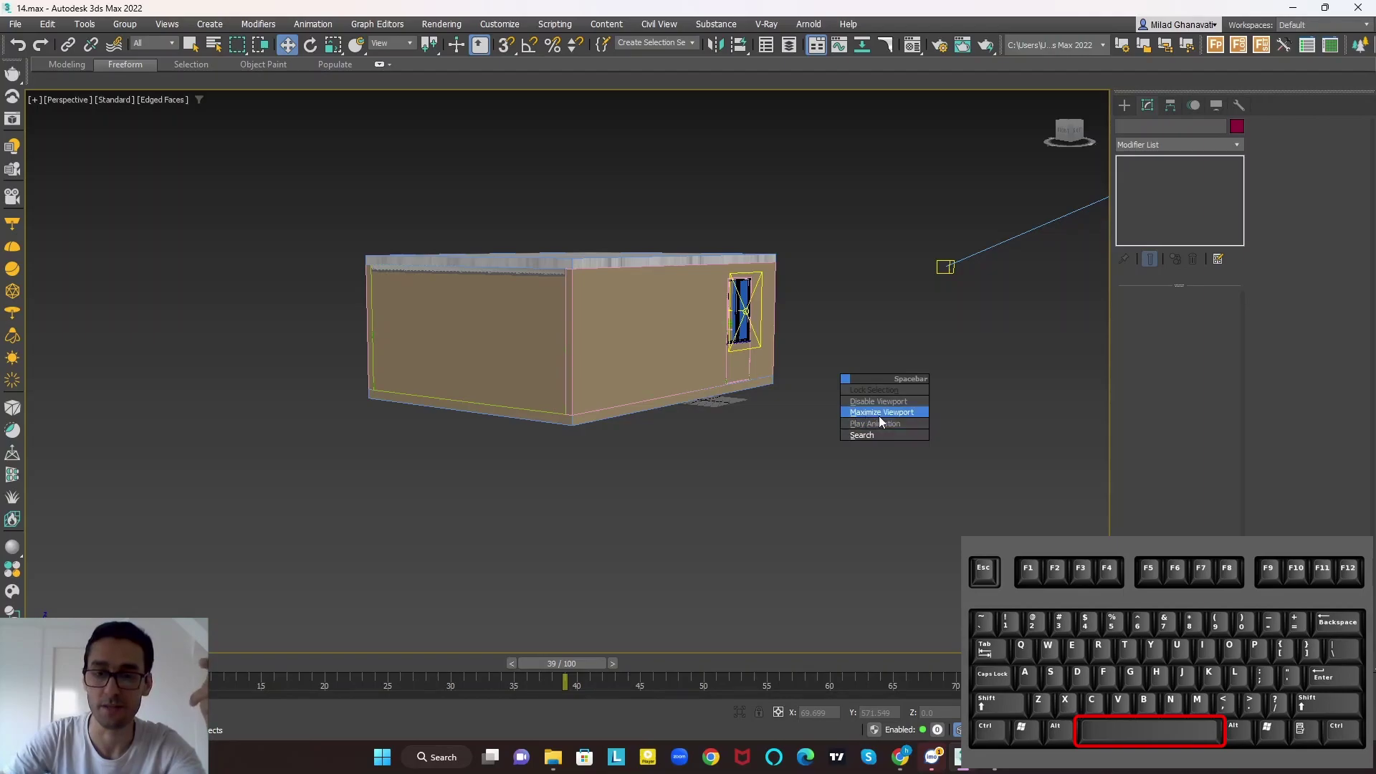
{"action": "left_click", "coordinate": [876, 414]}
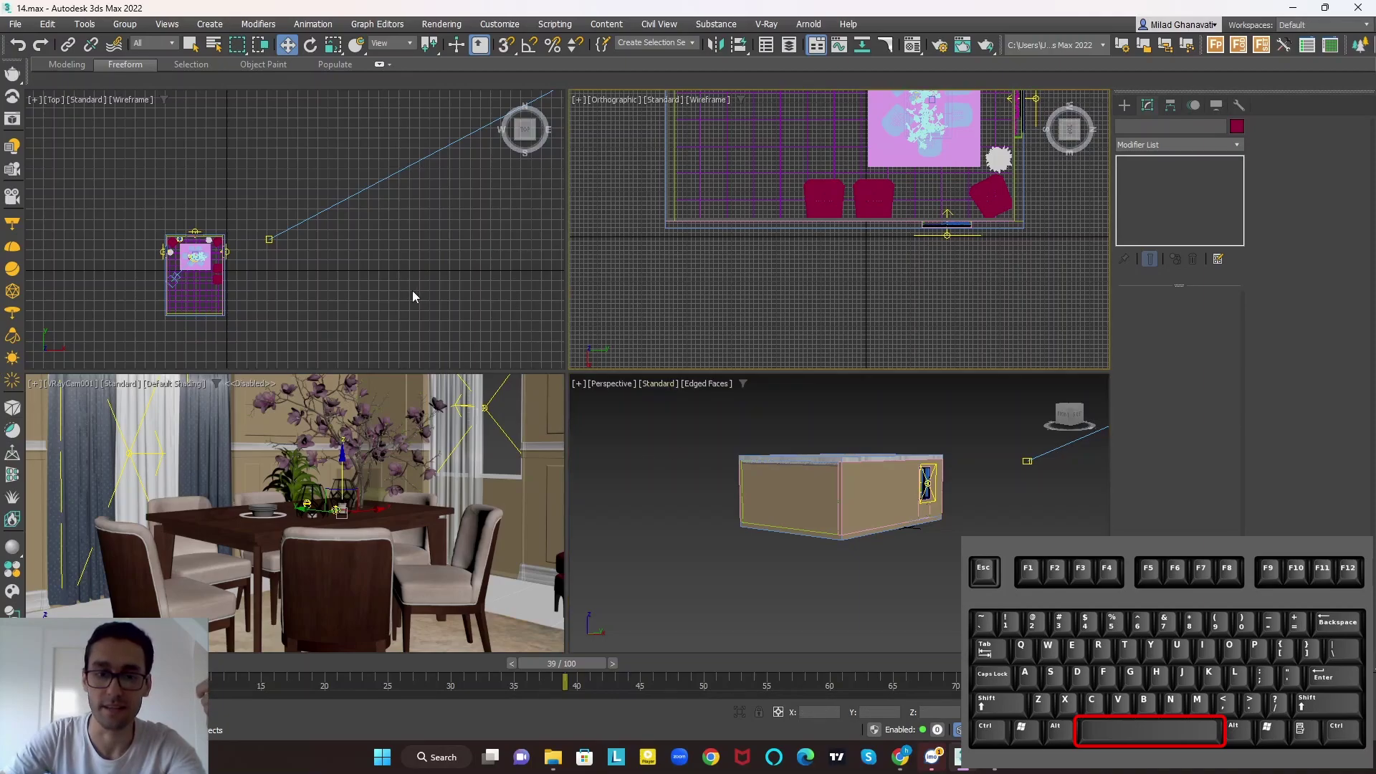
Step: Maximize the Orthographic view and toggle its Disable Viewport setting off and back on
{"action": "right_click", "coordinate": [635, 274]}
{"action": "key", "text": "space"}
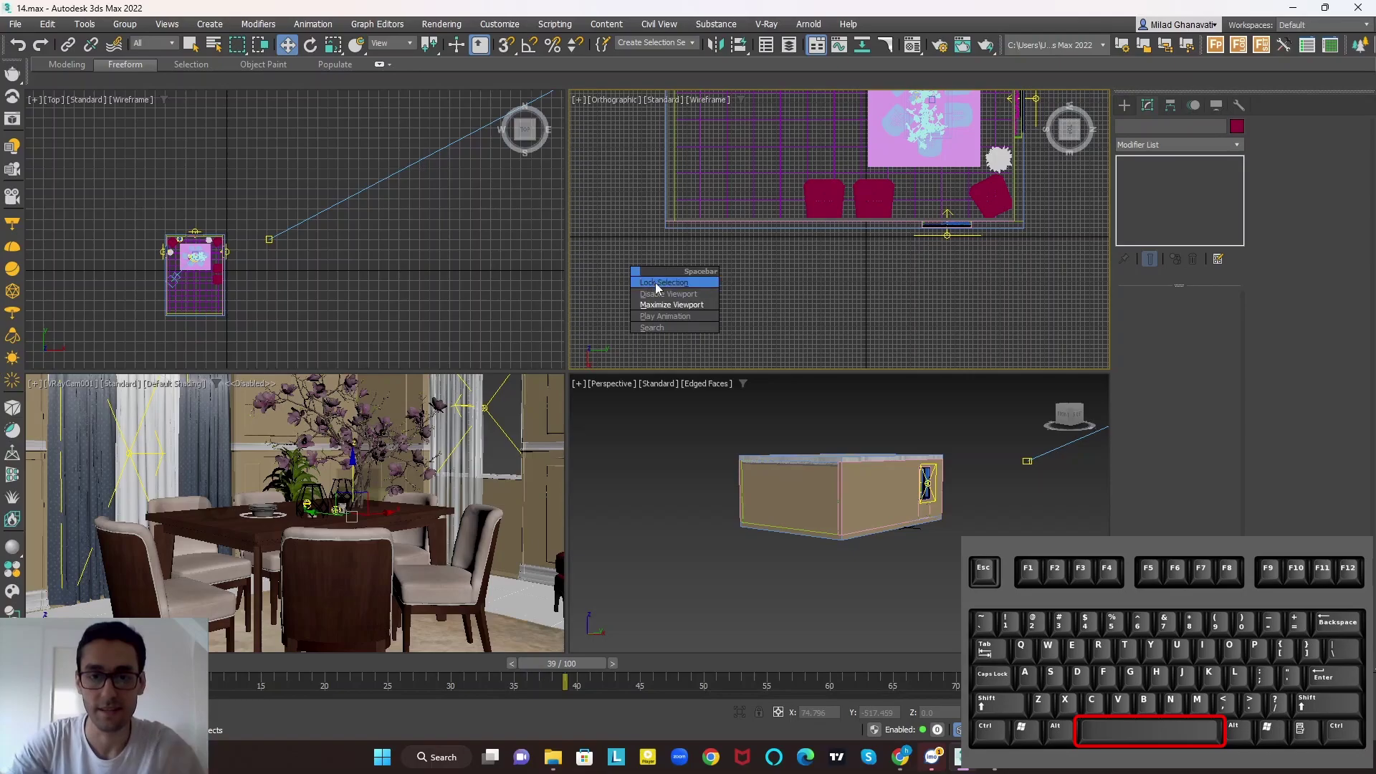
{"action": "left_click", "coordinate": [694, 306]}
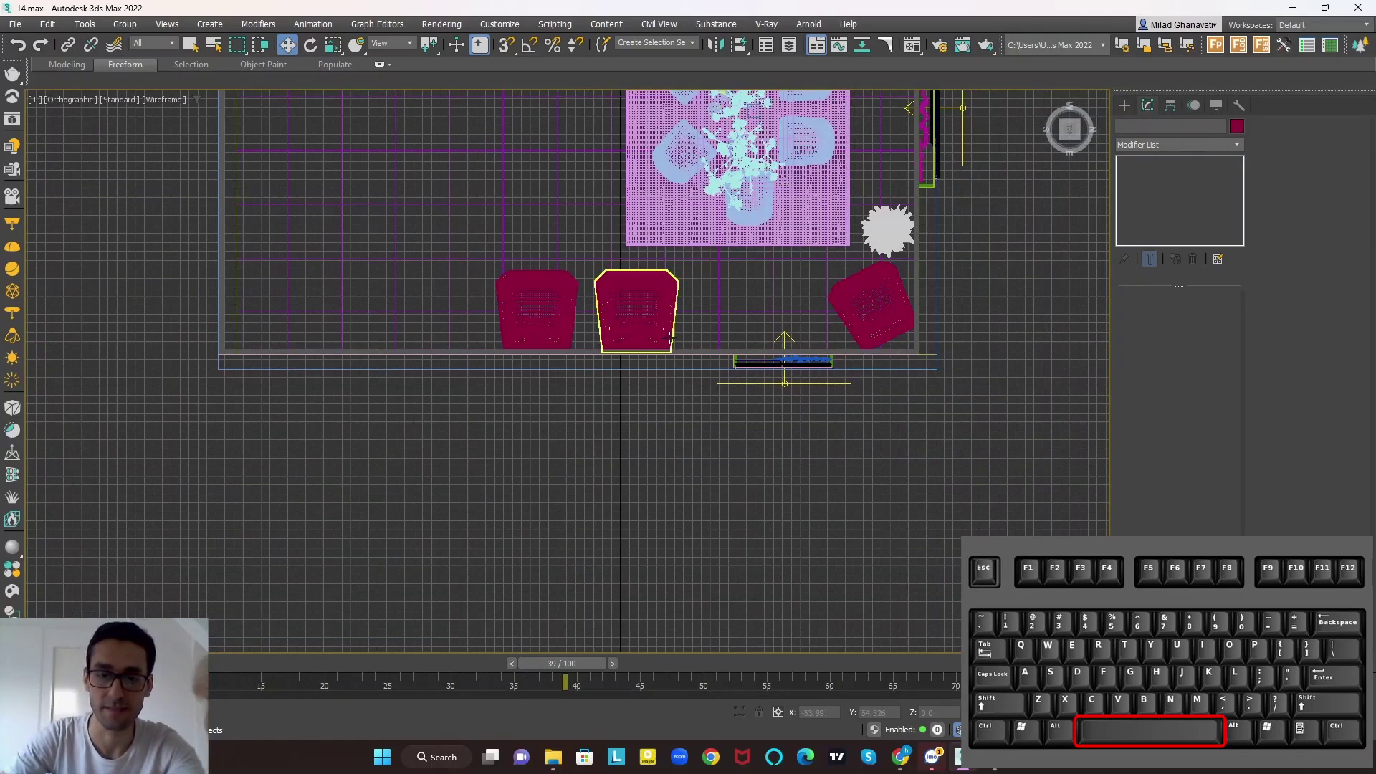
{"action": "key", "text": "space"}
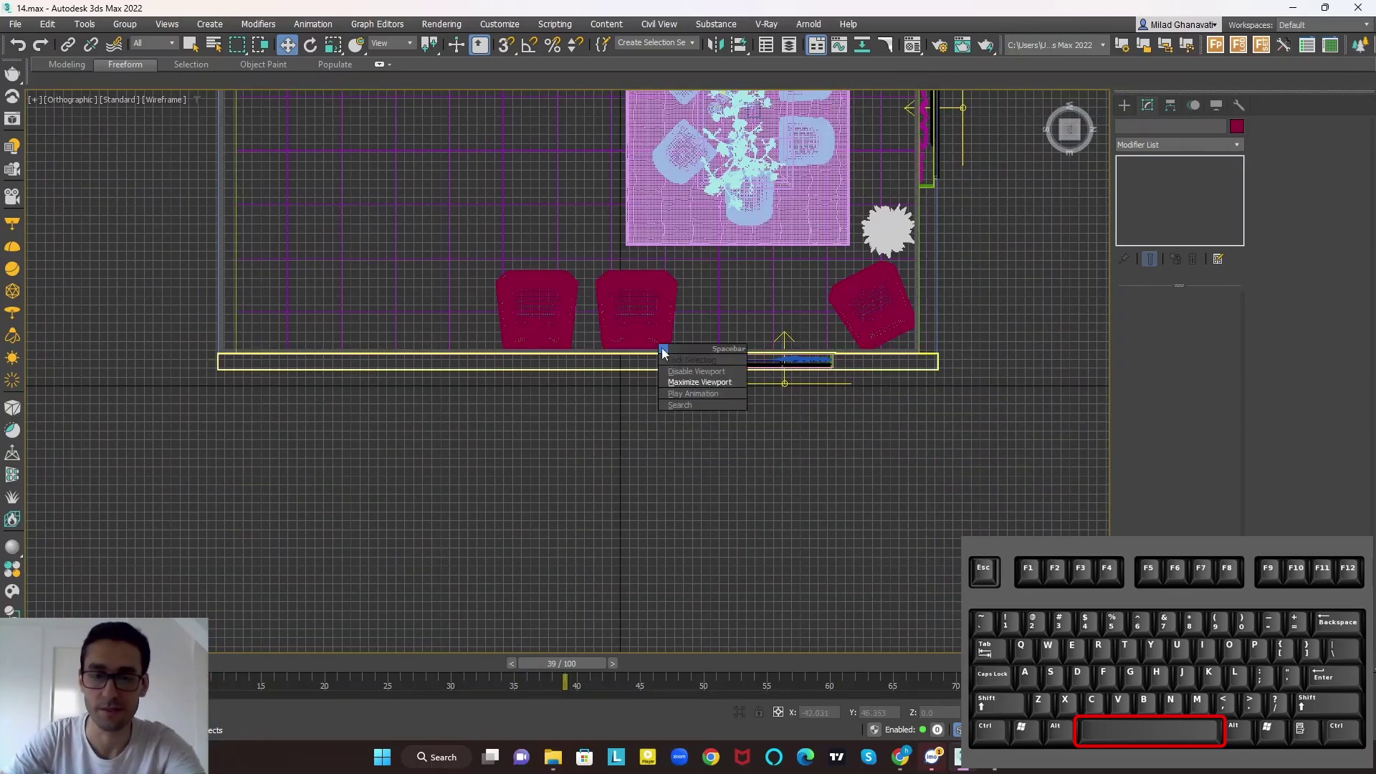
{"action": "left_click", "coordinate": [717, 372]}
{"action": "key", "text": "space"}
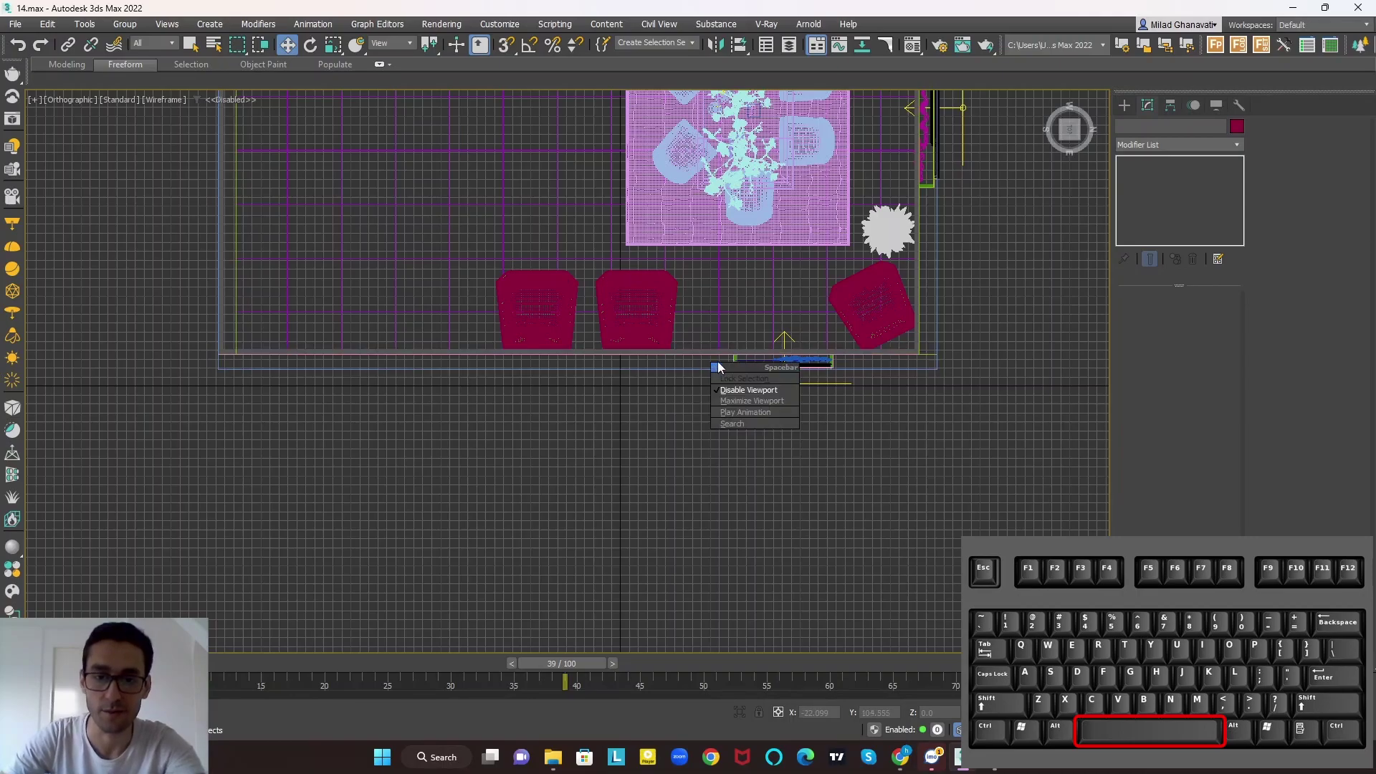
{"action": "left_click", "coordinate": [745, 390]}
Step: Lock the selection on armchair_red and nudge it slightly left, then view the whole room
{"action": "left_click", "coordinate": [643, 298]}
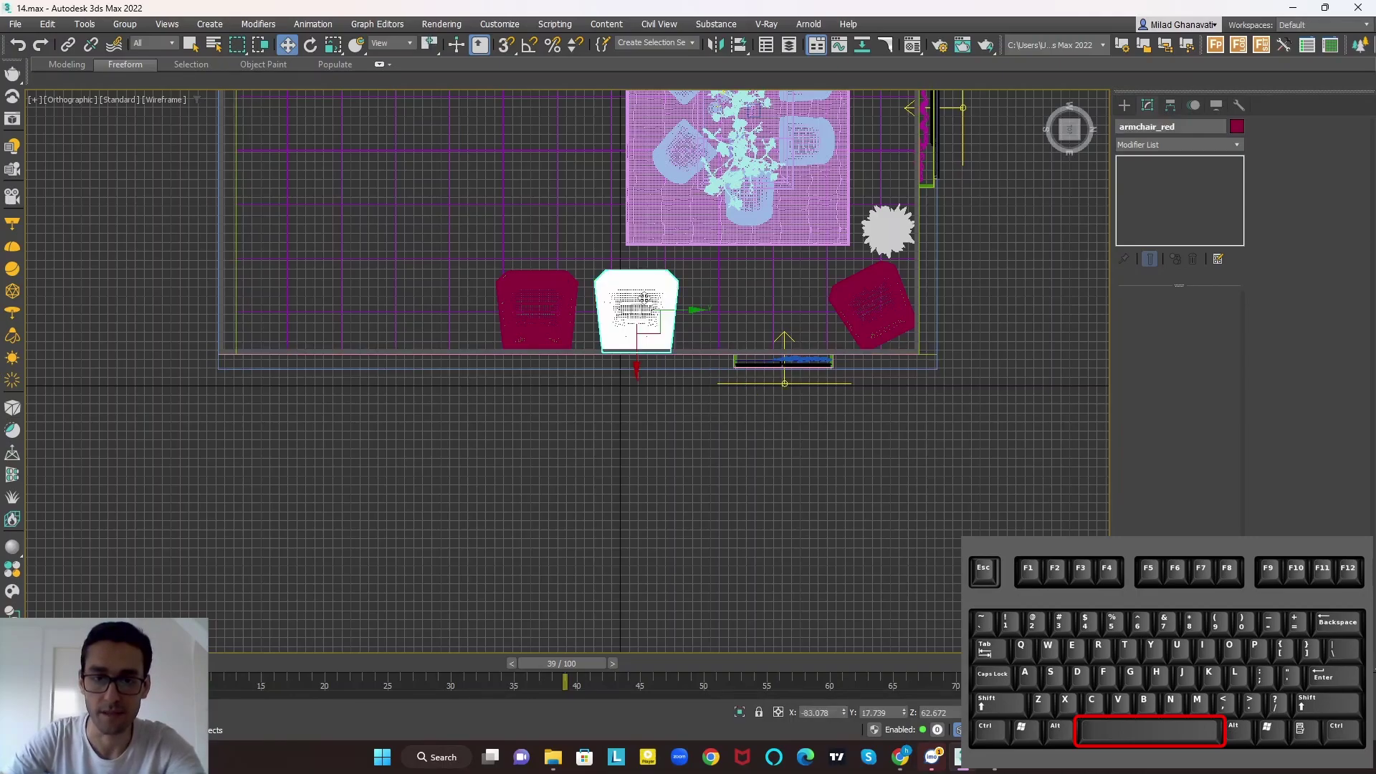
{"action": "key", "text": "space"}
{"action": "left_click", "coordinate": [724, 319]}
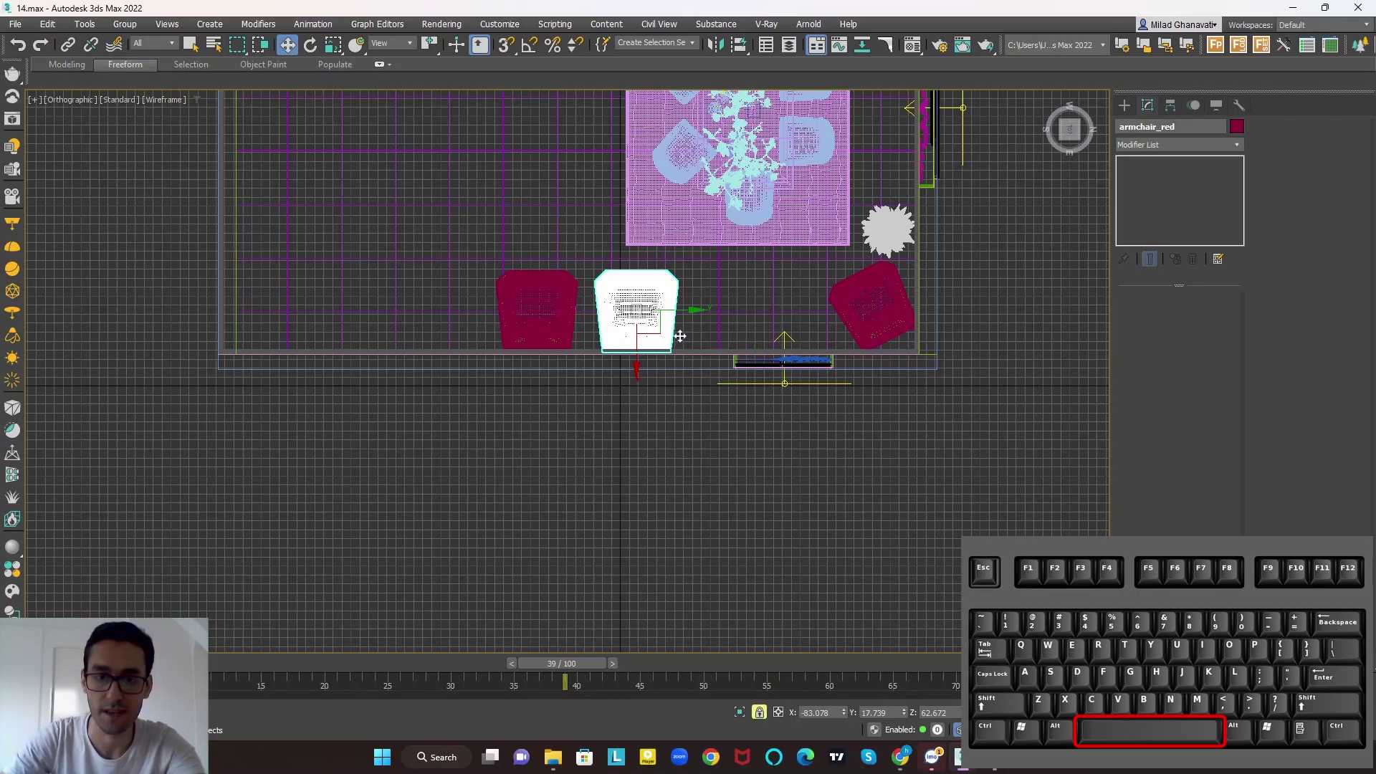
{"action": "left_click_drag", "start_coordinate": [689, 308], "coordinate": [676, 310]}
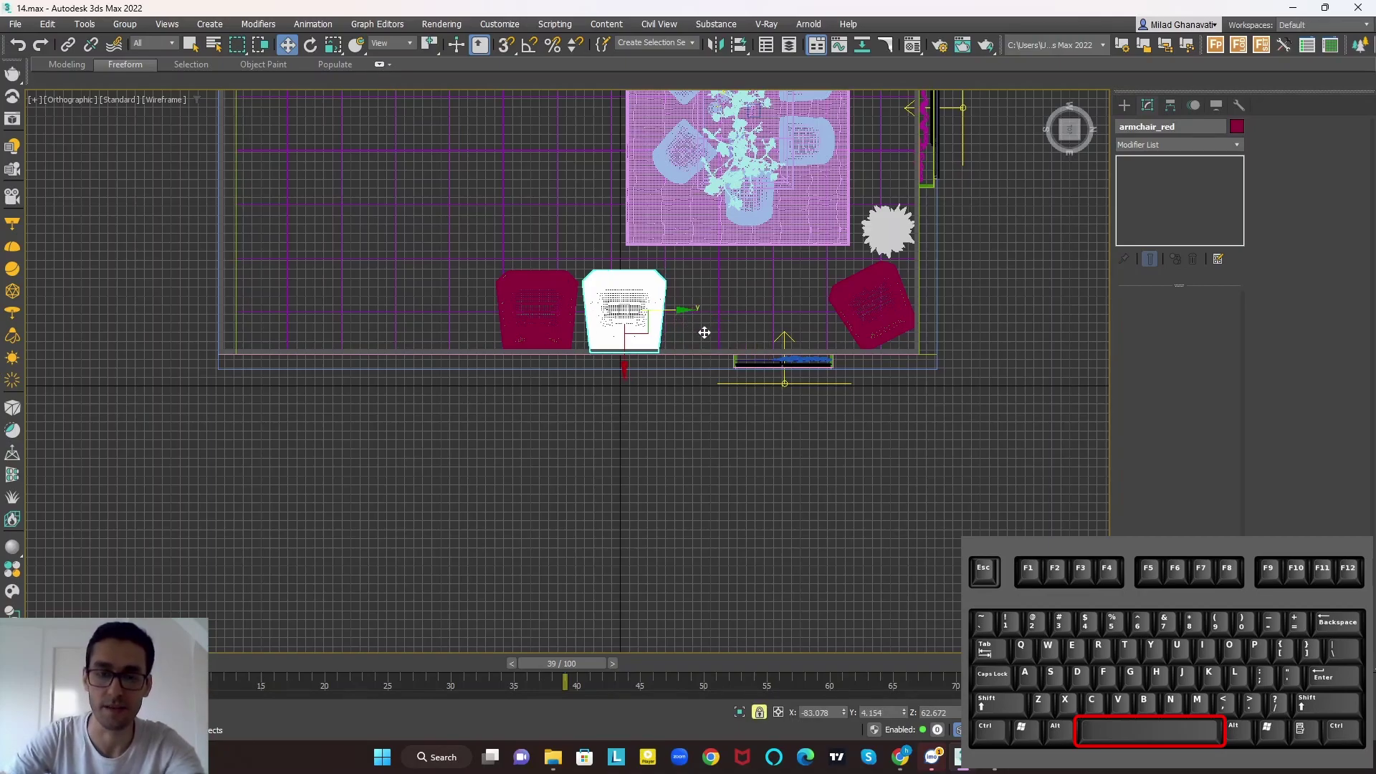
{"action": "scroll", "coordinate": [697, 329], "scroll_direction": "down", "scroll_amount": 6}
{"action": "middle_click_drag", "start_coordinate": [697, 328], "coordinate": [731, 338], "text": "alt"}
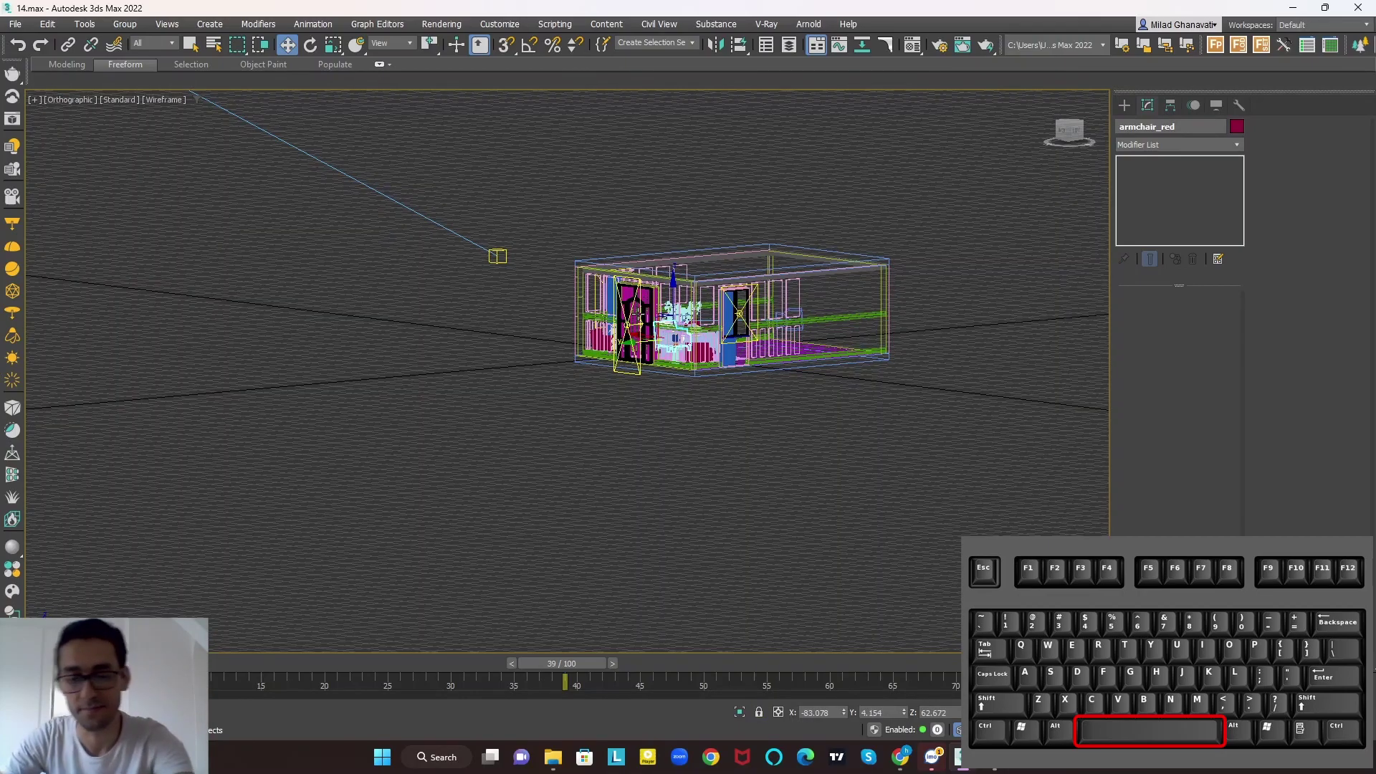